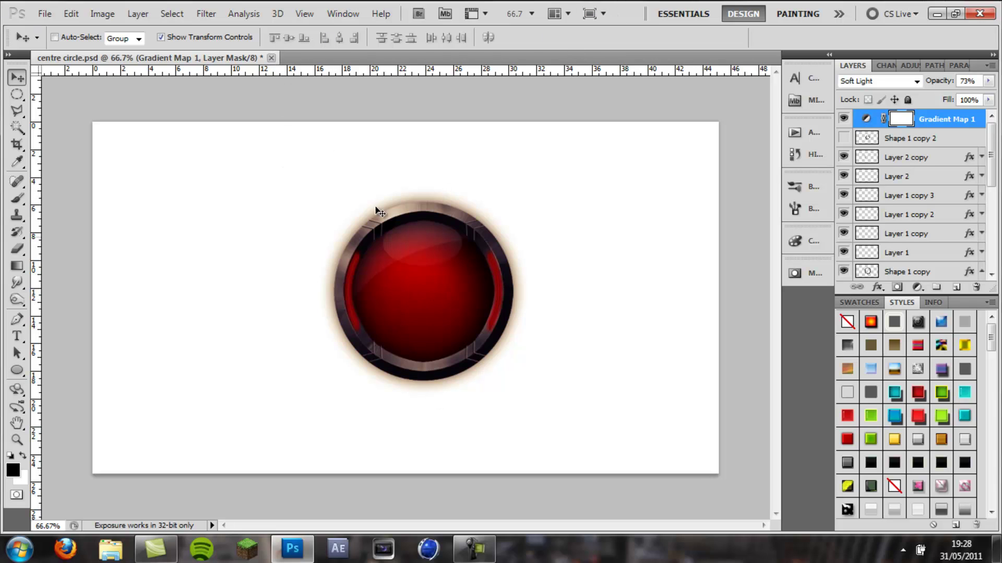
Create a new 1280 × 720 px document.
click(40, 15)
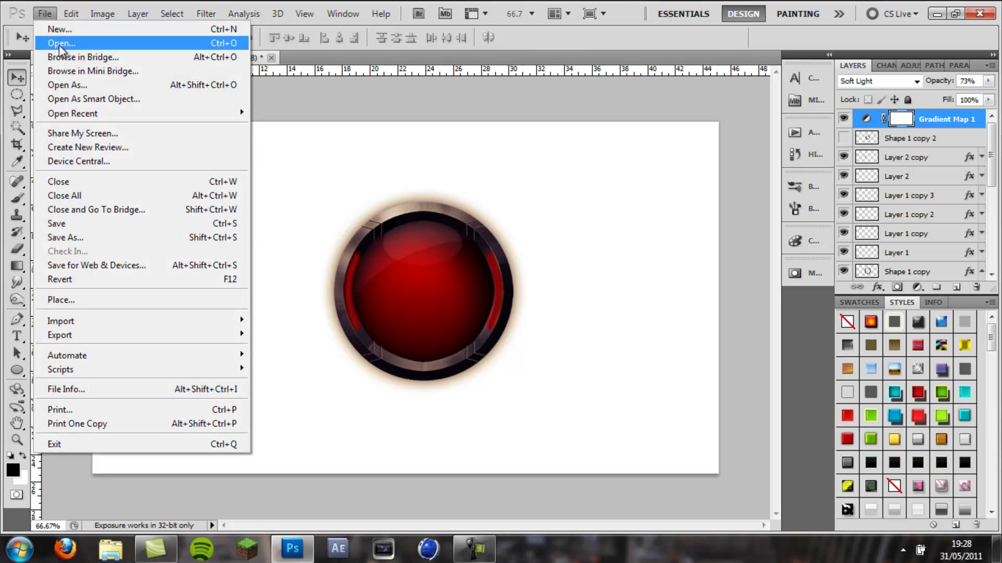
click(59, 29)
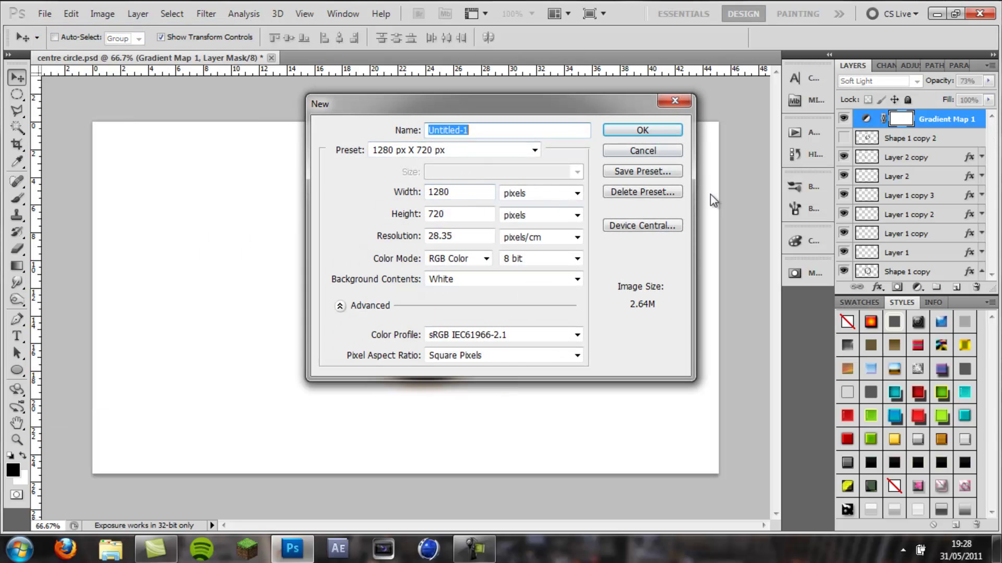
click(641, 130)
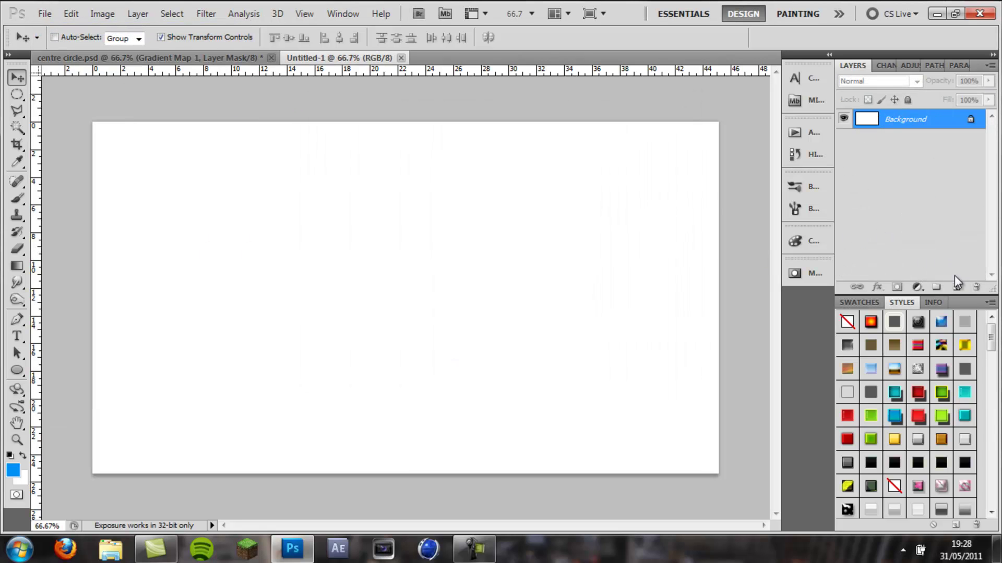
Add a new layer and set the foreground colour to near-black for the Ellipse tool.
click(956, 287)
click(17, 371)
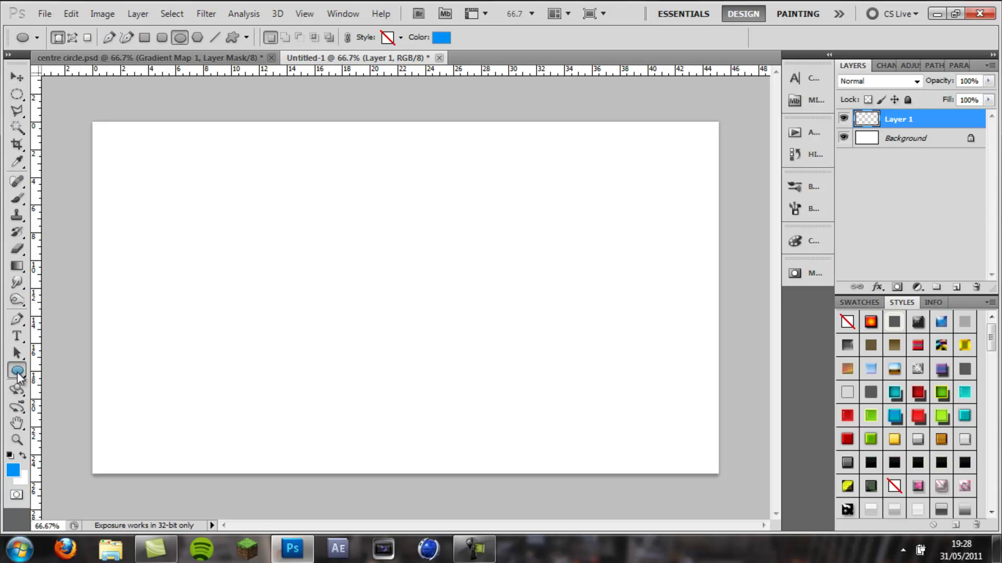
click(13, 473)
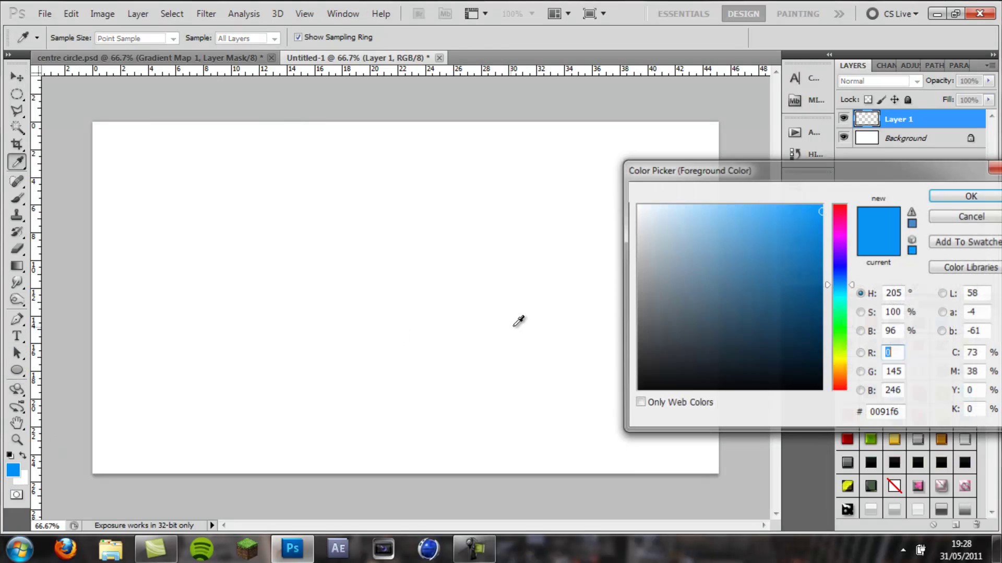
drag(646, 378, 618, 380)
click(956, 198)
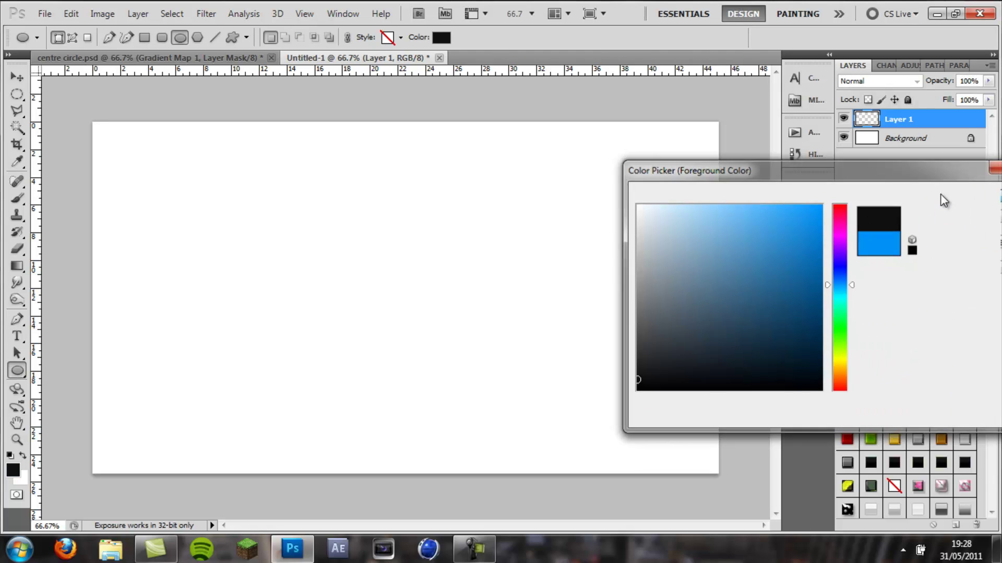
Draw a near-black circle and move it toward the canvas centre.
drag(269, 190, 714, 403)
click(21, 79)
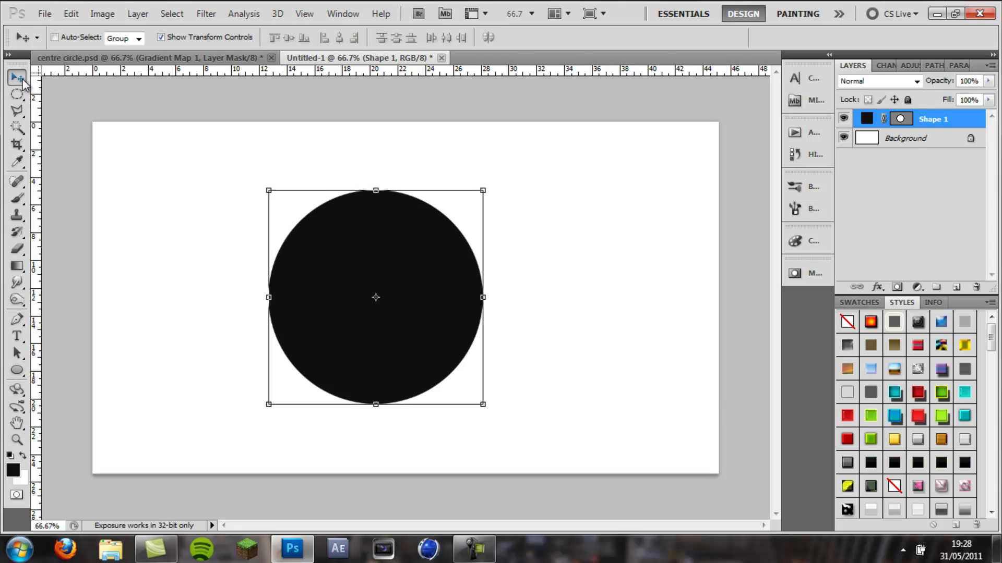
drag(310, 207, 397, 231)
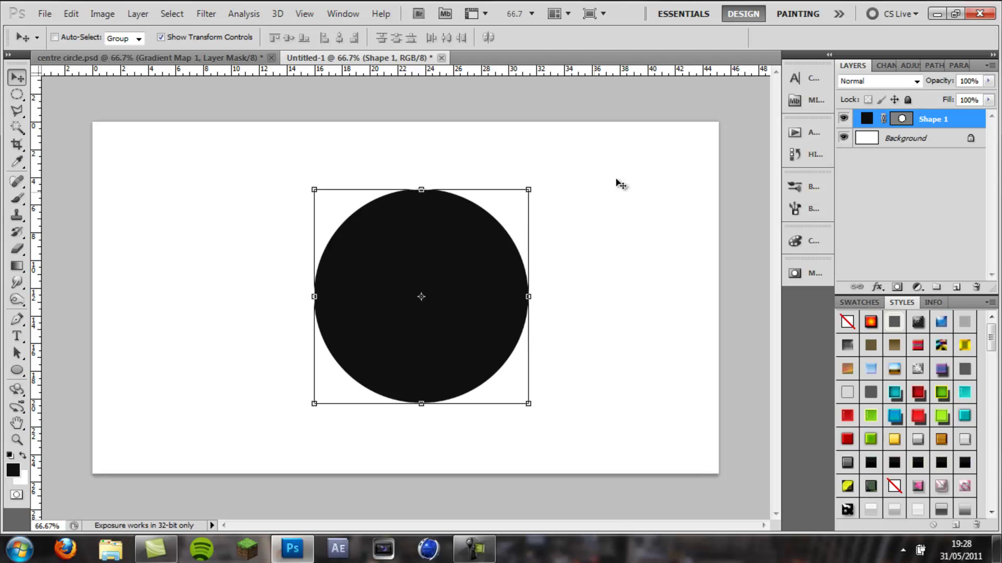
Load the circle as a selection and contract it by 30 px, then 10 px more.
ctrl+click(901, 119)
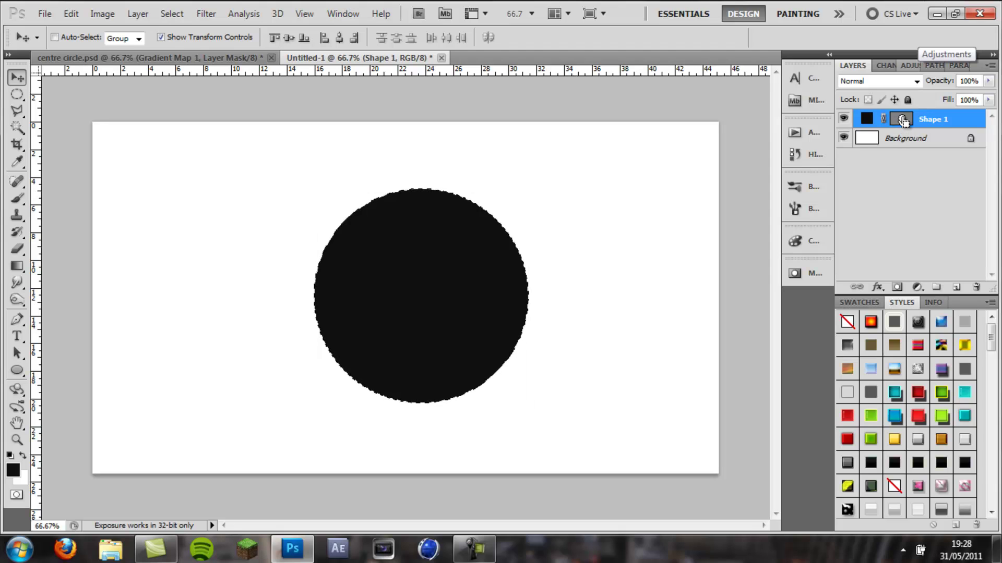
click(172, 14)
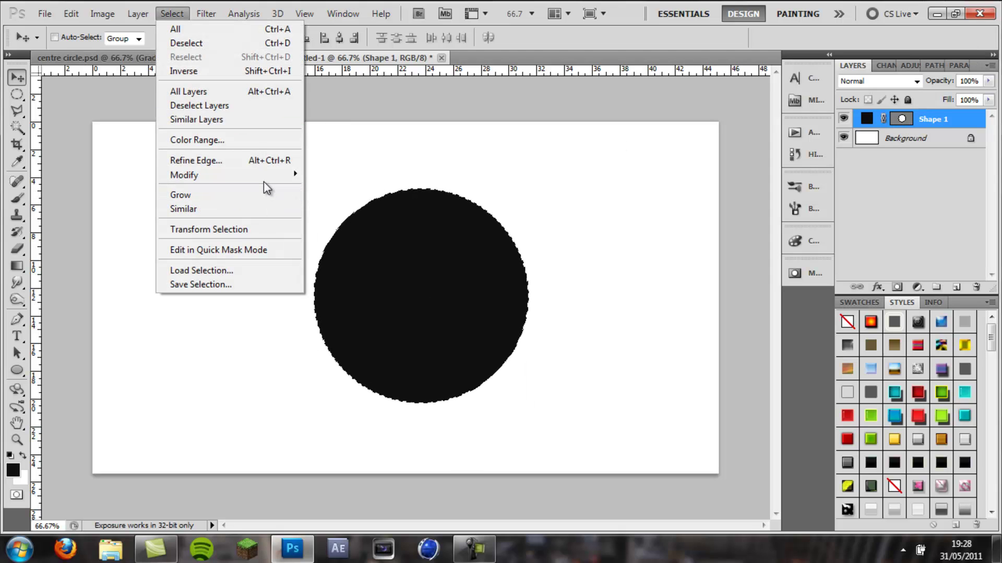
mouse_move(260, 175)
click(351, 218)
text(30)
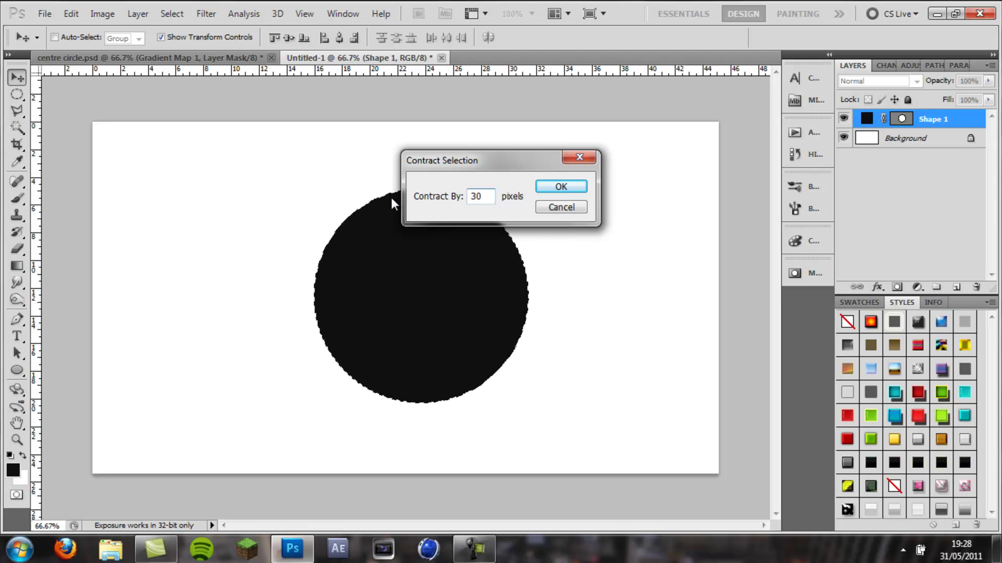
click(559, 187)
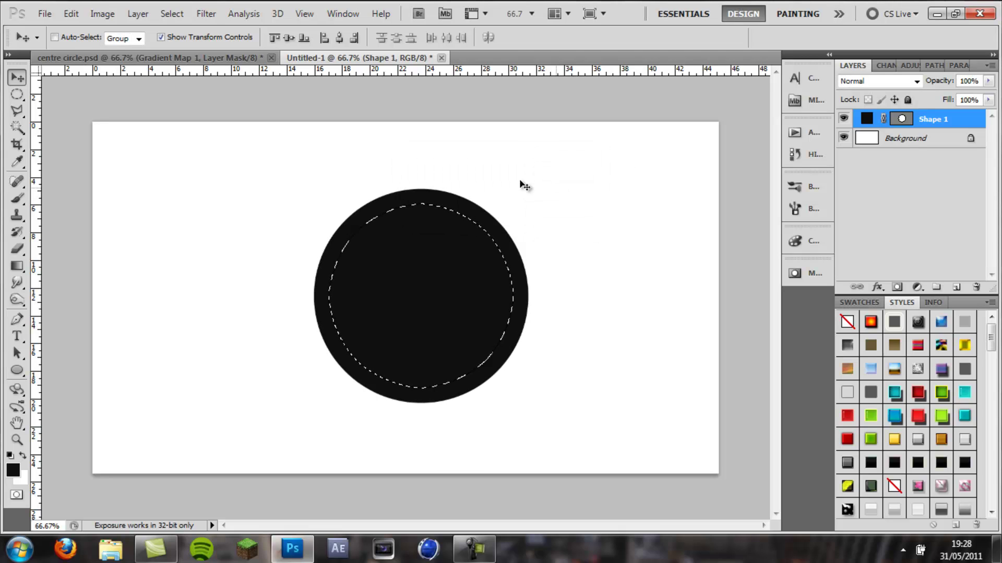
click(172, 13)
mouse_move(245, 175)
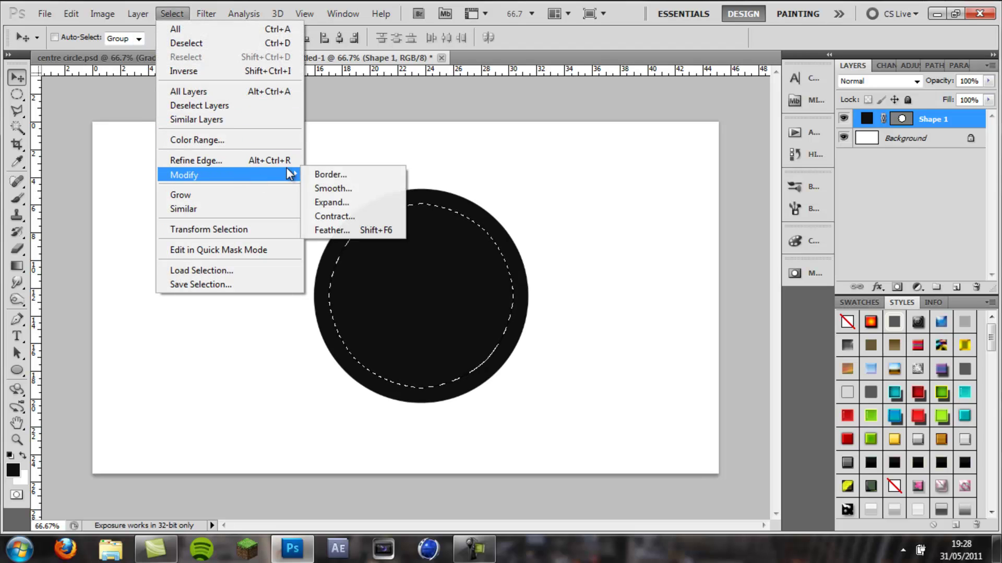
click(355, 217)
text(10)
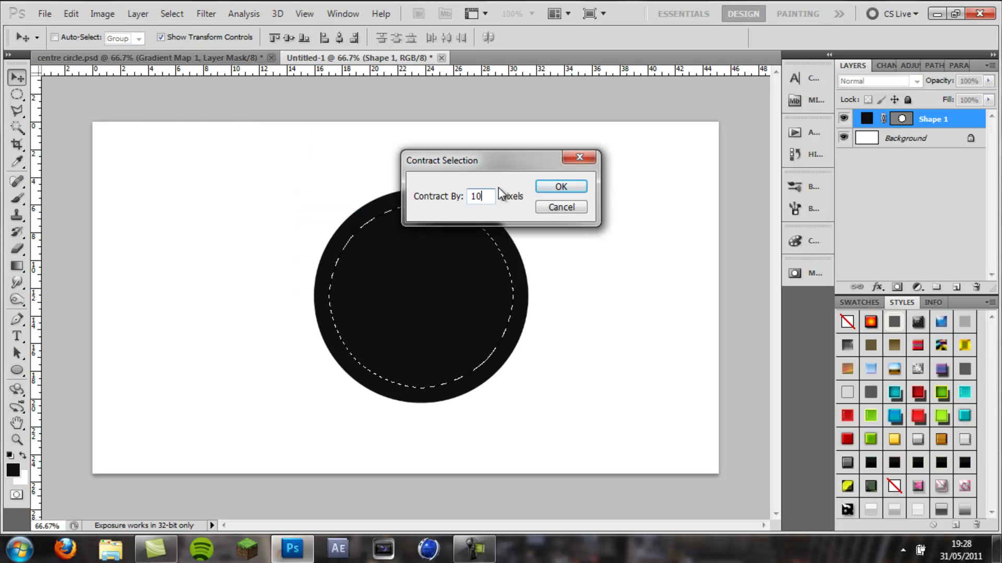
click(564, 188)
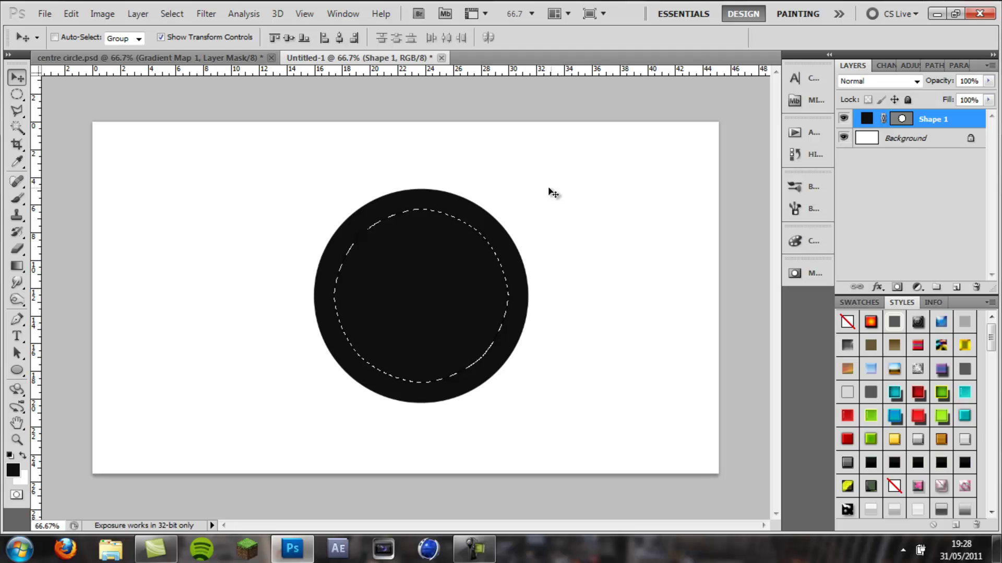
Rasterize Shape 1, delete the selected interior, and deselect.
key(Delete)
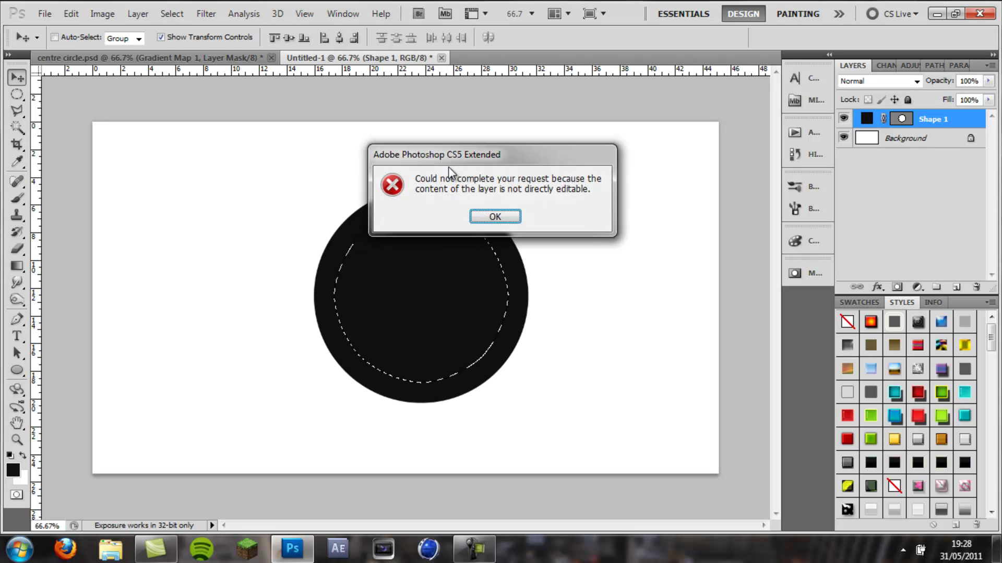
click(511, 217)
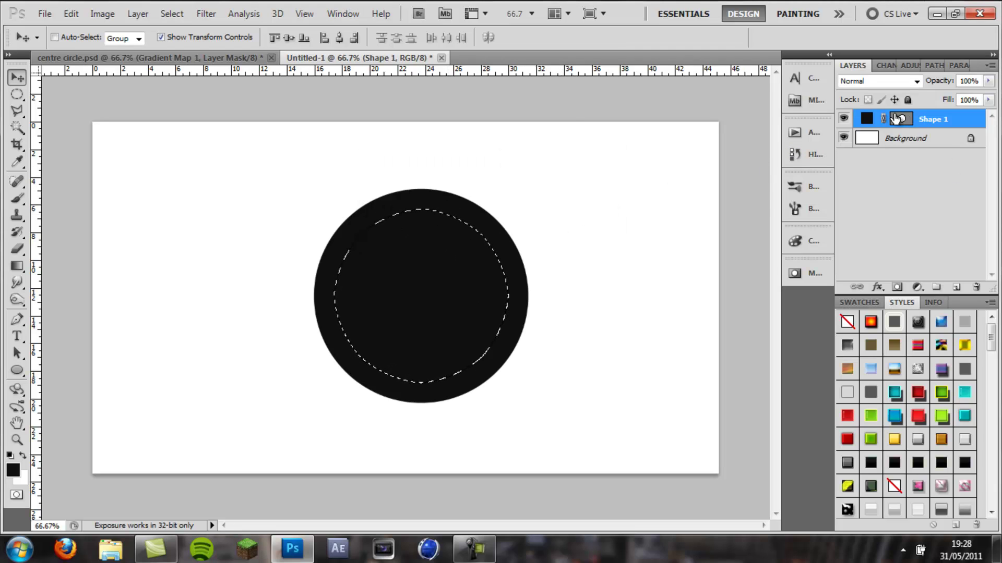
right_click(918, 119)
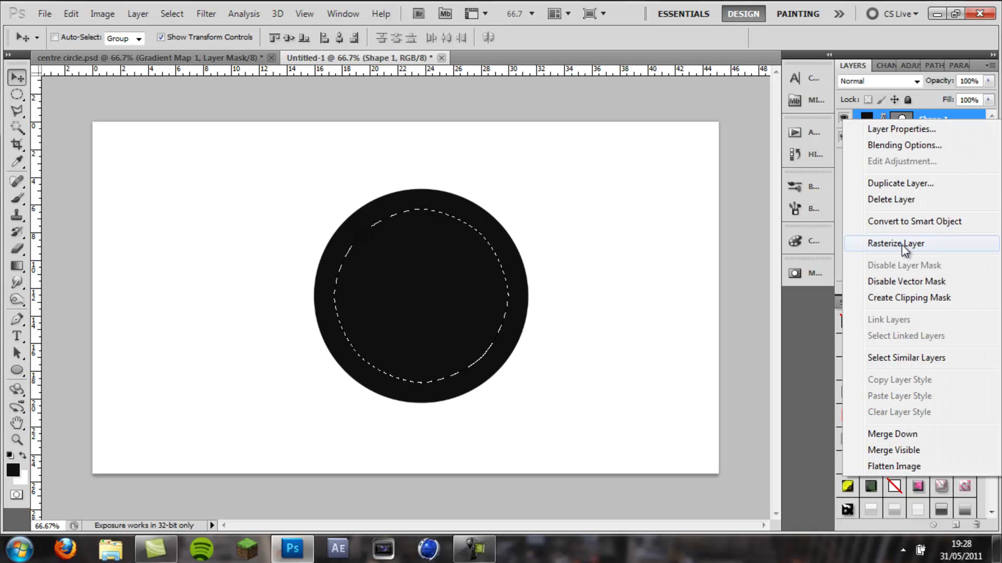
click(901, 243)
key(Delete)
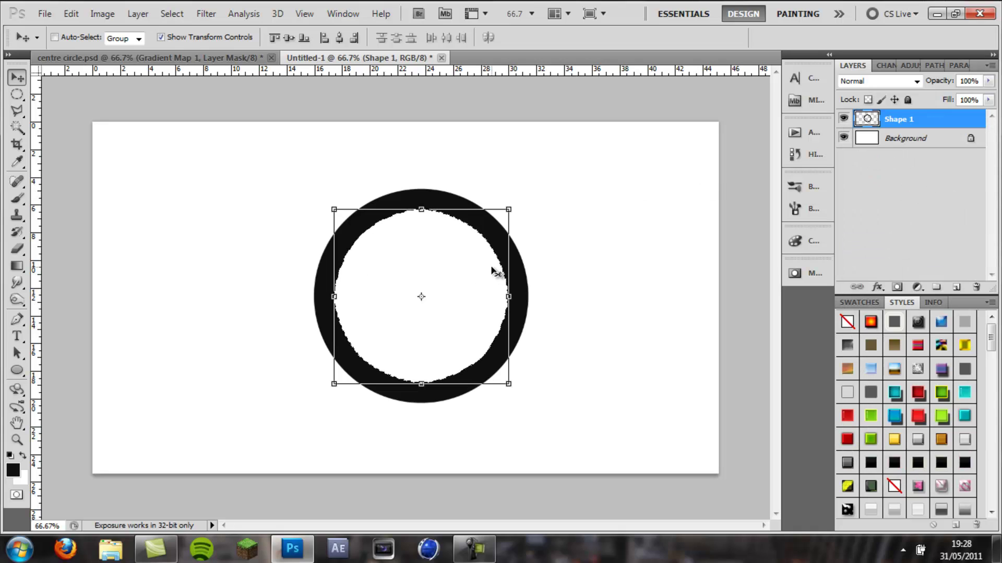
key(ctrl+d)
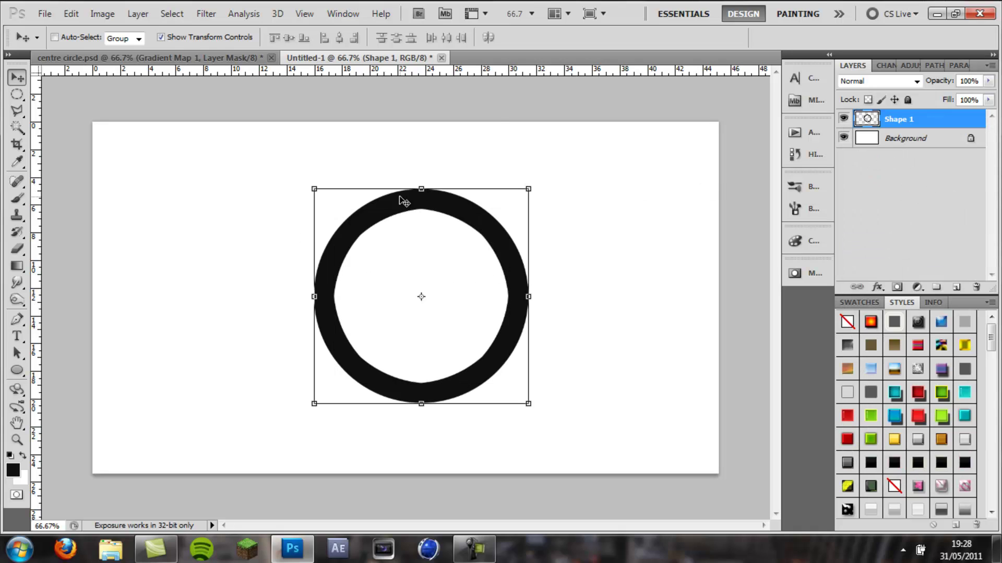
Give Shape 1 a Chisel Hard Bevel and Emboss: size 250 px, depth 256%, angle 126°.
double_click(925, 128)
click(640, 258)
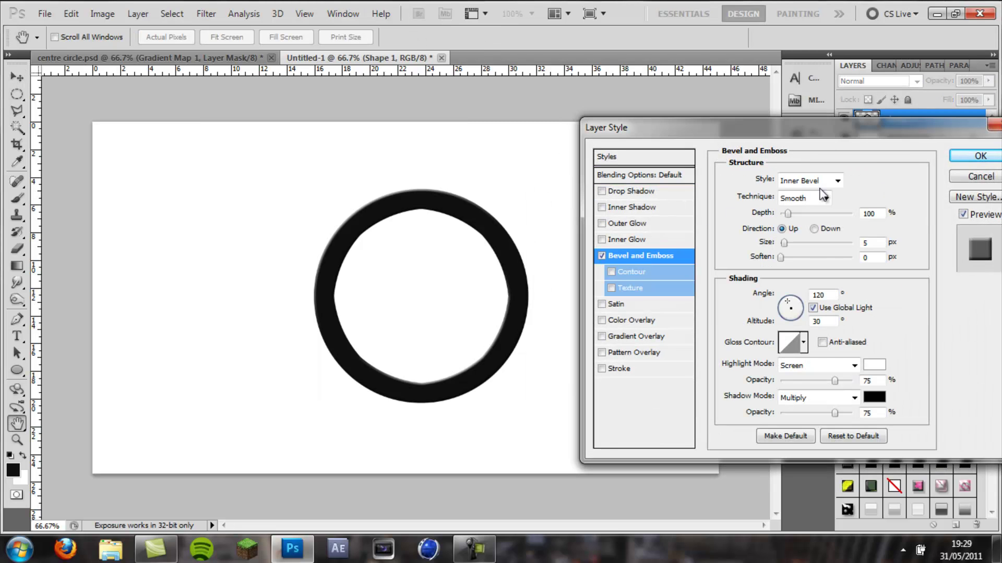
click(791, 193)
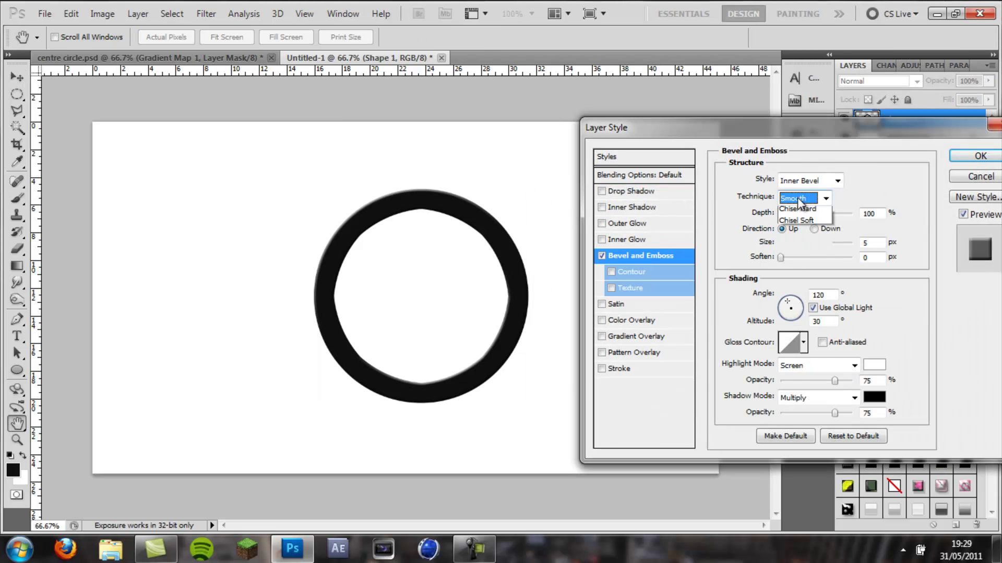
click(806, 216)
drag(783, 243, 852, 243)
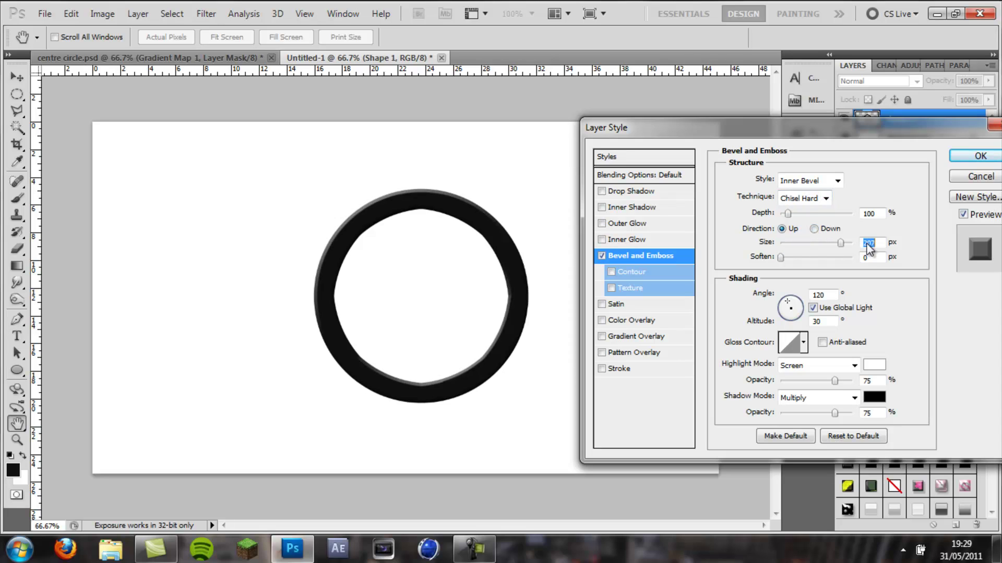
drag(788, 210, 800, 216)
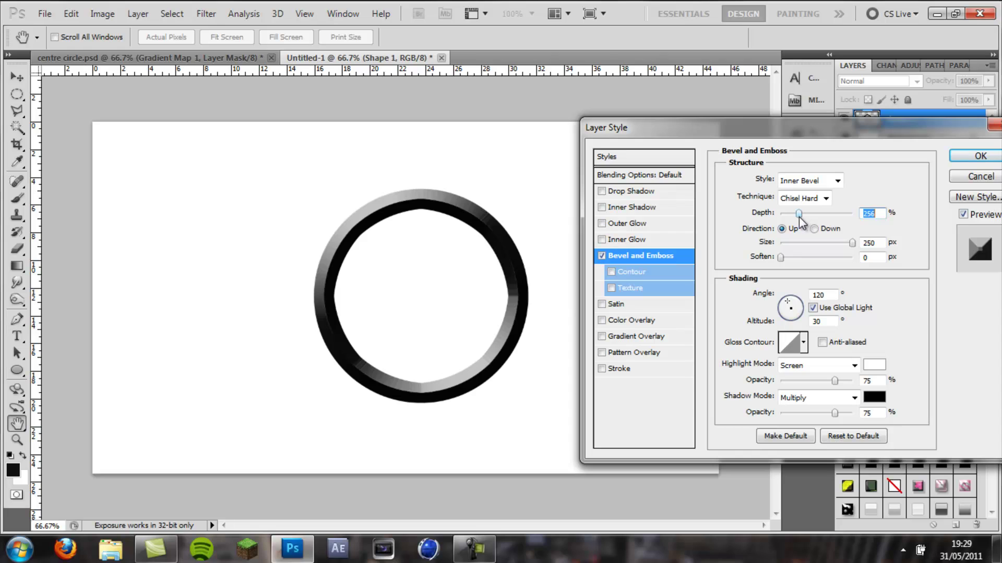
click(789, 307)
drag(787, 304, 786, 304)
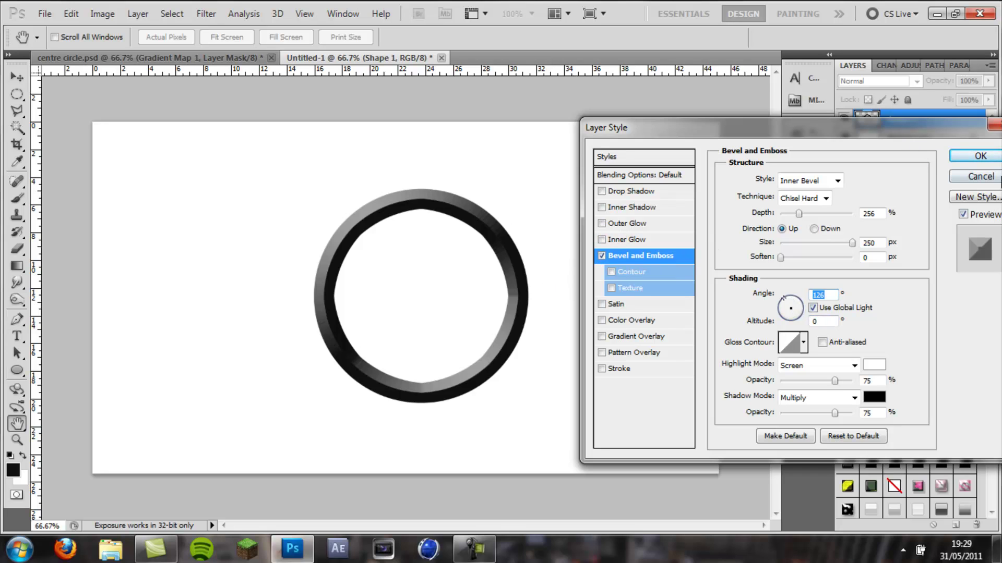
click(980, 156)
key(v)
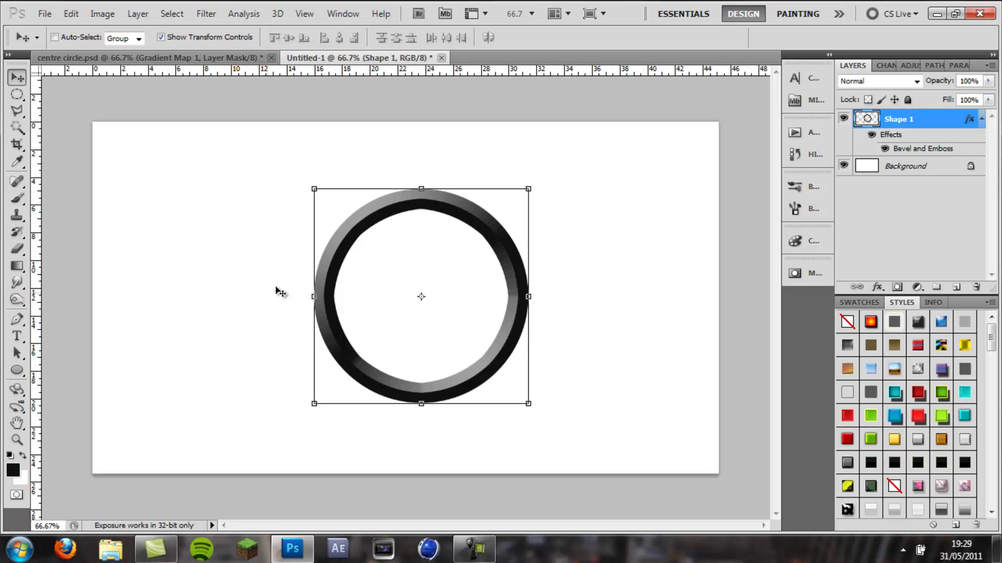
Select the Dodge Tool with its range set to Midtones.
click(17, 301)
drag(19, 308, 56, 314)
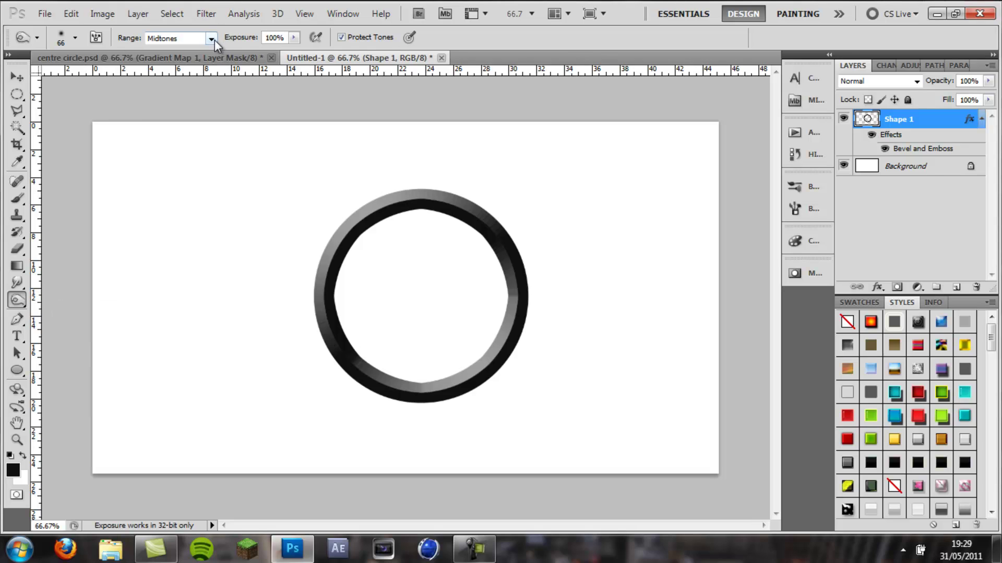
click(211, 39)
click(167, 60)
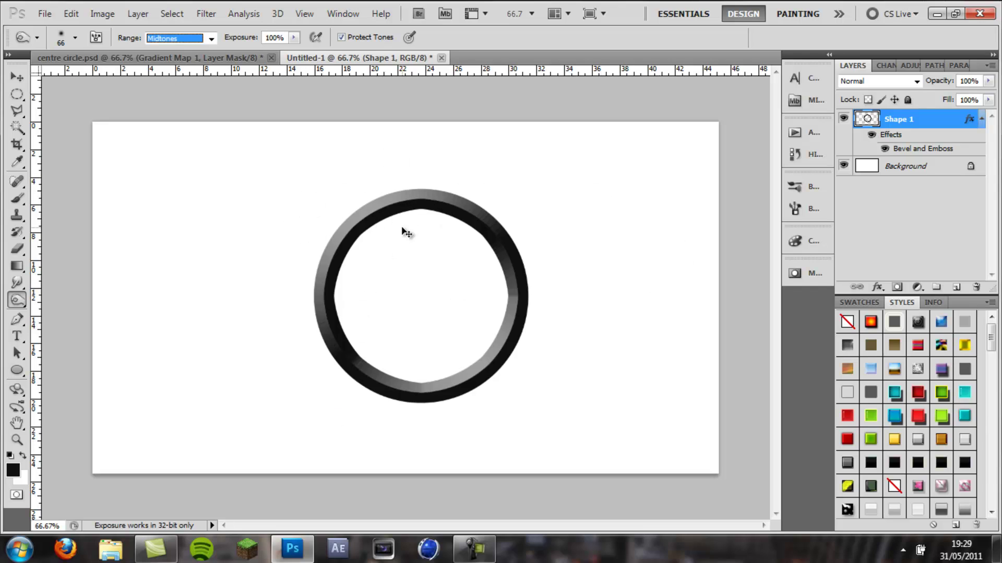
Duplicate and merge the ring layers, then dodge highlights along the ring's upper-left and left edges.
key(ctrl+j)
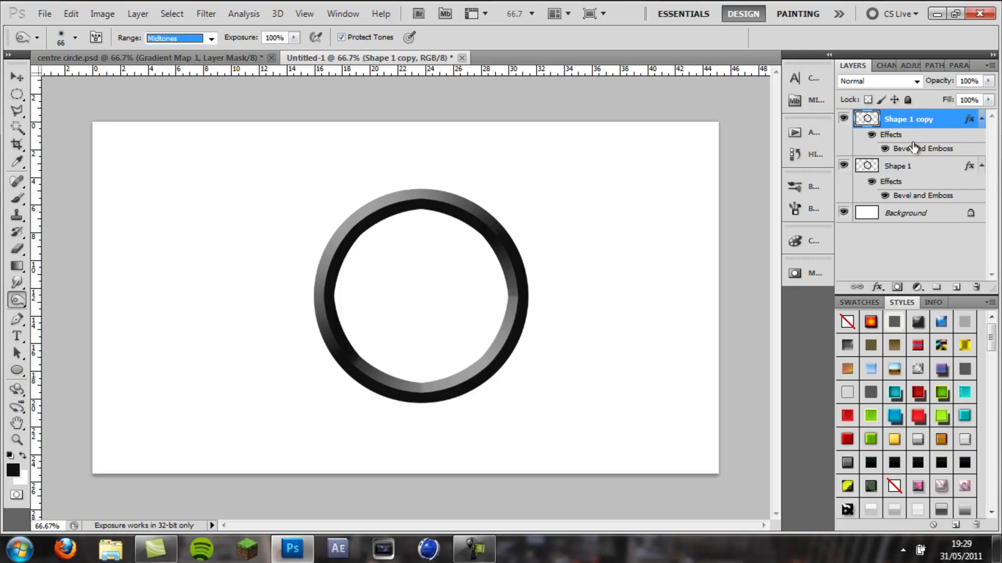
shift+click(908, 166)
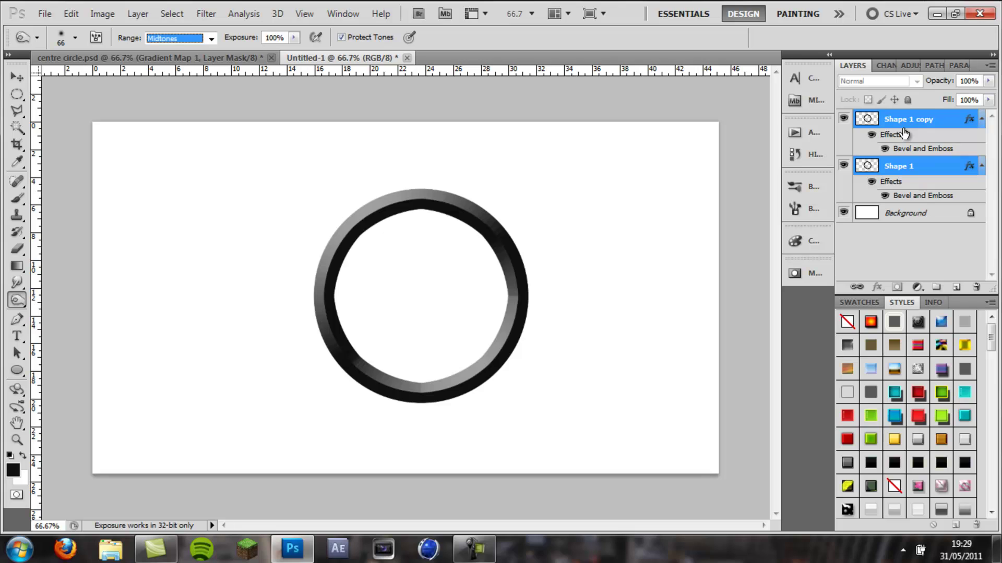
key(ctrl+e)
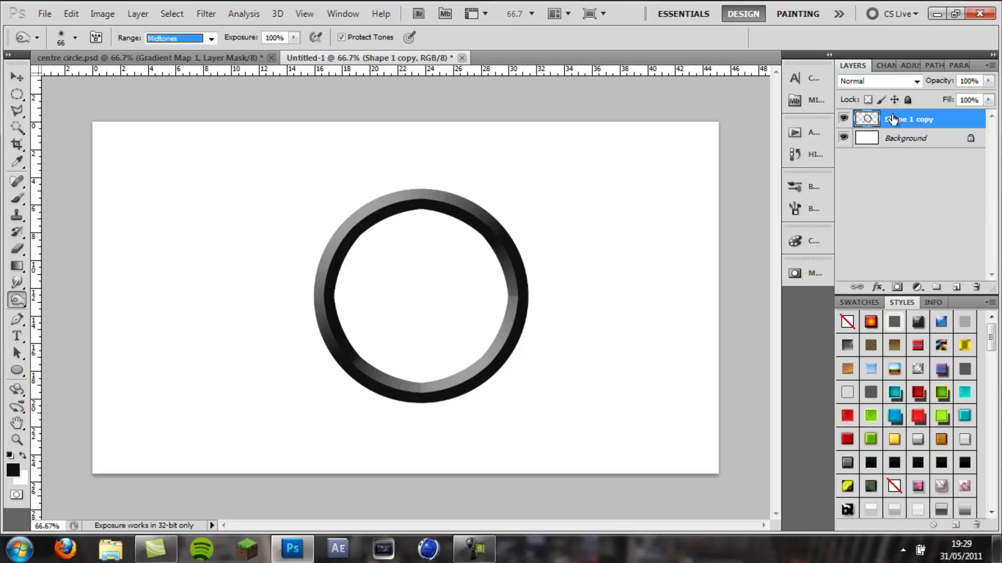
mouse_move(365, 206)
mouse_down()
mouse_move(342, 229)
mouse_move(392, 197)
mouse_move(335, 256)
mouse_move(343, 225)
mouse_move(394, 198)
mouse_move(385, 208)
mouse_move(449, 195)
mouse_move(429, 198)
mouse_move(447, 196)
mouse_move(480, 217)
mouse_up()
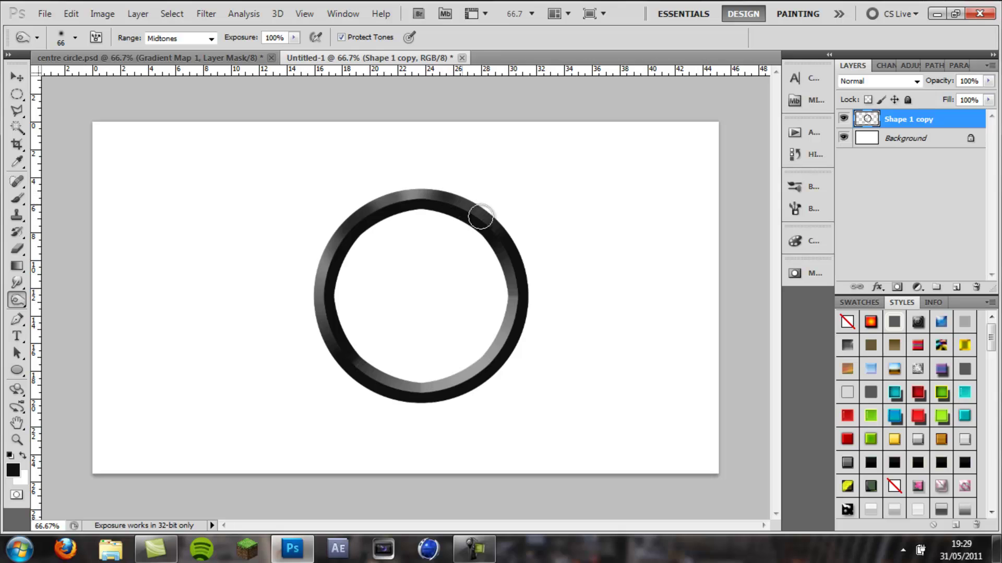
mouse_move(320, 268)
mouse_down()
mouse_move(327, 294)
mouse_move(323, 276)
mouse_move(317, 283)
mouse_move(326, 298)
mouse_move(327, 254)
mouse_move(335, 305)
mouse_move(450, 381)
mouse_move(505, 349)
mouse_move(508, 336)
mouse_move(482, 368)
mouse_move(407, 387)
mouse_move(485, 350)
mouse_move(469, 368)
mouse_move(426, 383)
mouse_move(401, 375)
mouse_move(495, 309)
mouse_move(513, 313)
mouse_move(503, 337)
mouse_move(520, 303)
mouse_move(474, 212)
mouse_move(405, 199)
mouse_move(367, 216)
mouse_move(313, 340)
mouse_up()
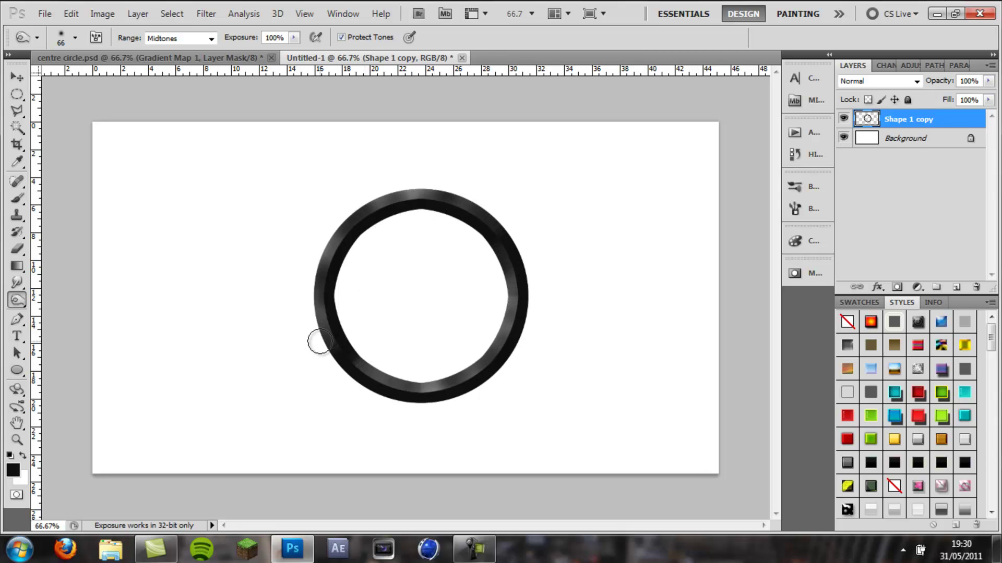
Dodge Midtones highlights onto the ring's top and lower-right.
click(17, 301)
click(70, 298)
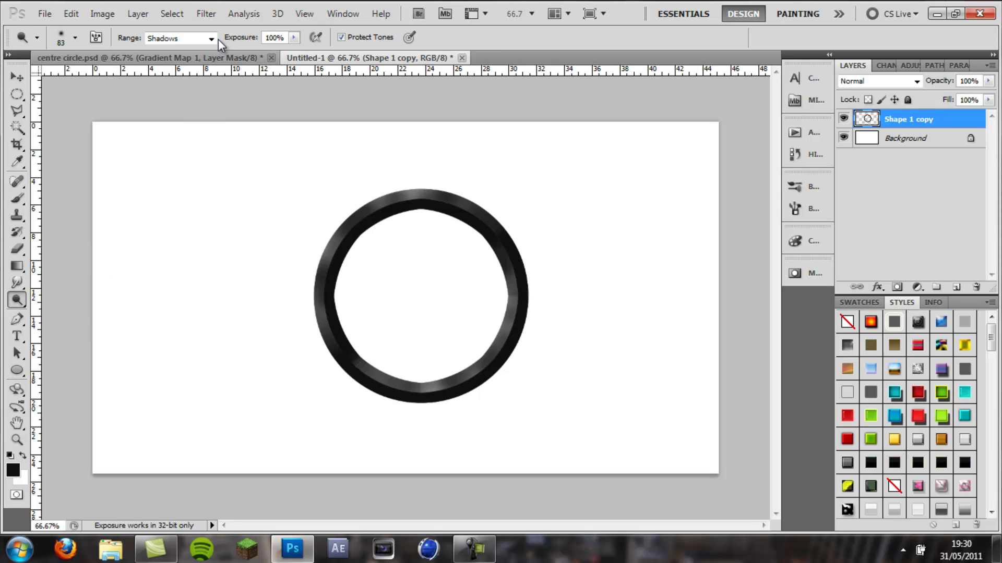
click(211, 38)
click(198, 68)
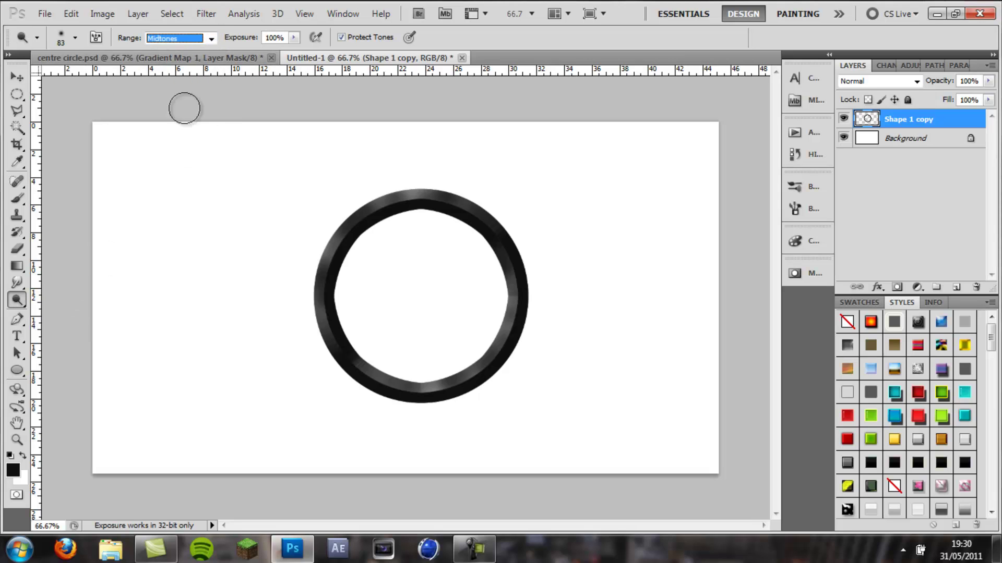
click(347, 224)
mouse_move(429, 193)
mouse_down()
mouse_move(427, 208)
mouse_move(411, 207)
mouse_up()
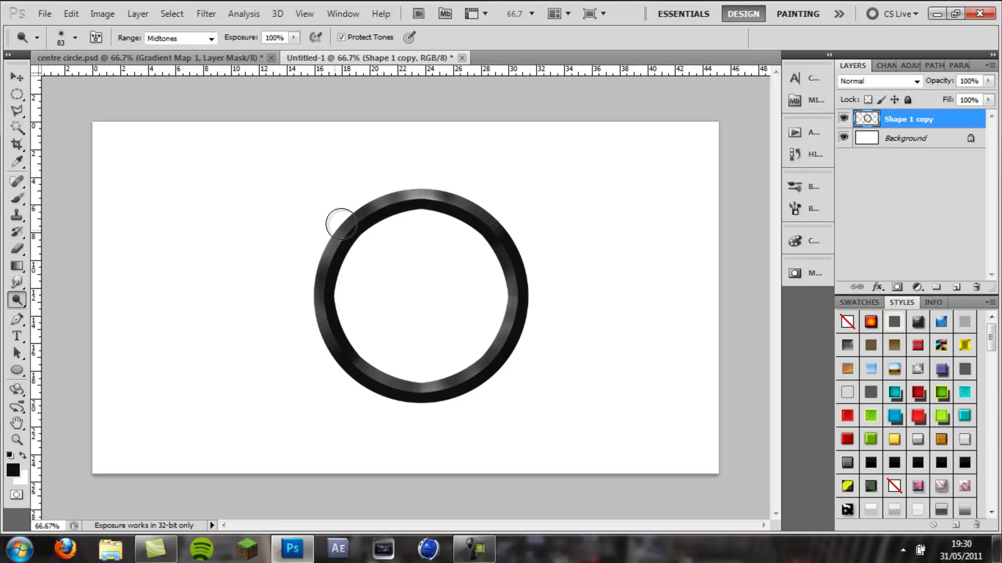
drag(467, 385, 462, 364)
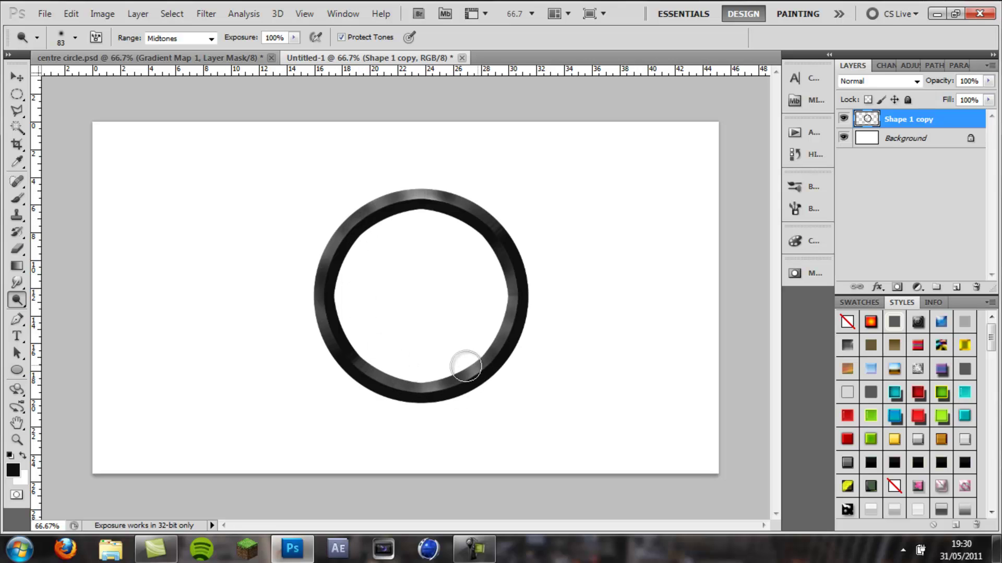
Burn the ring's upper-left and bottom edges darker, then deselect the layer.
right_click(17, 301)
click(61, 311)
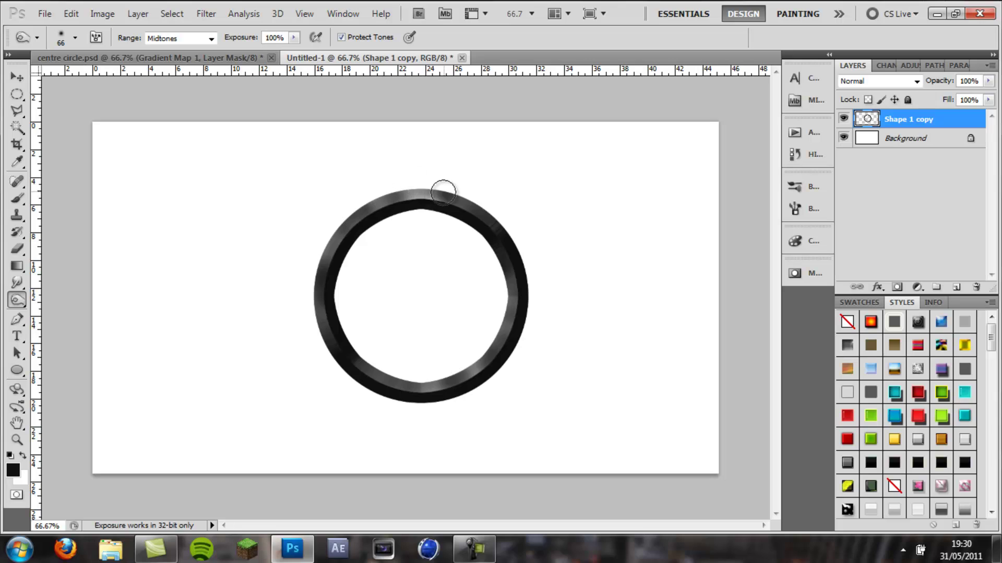
mouse_move(406, 199)
mouse_down()
mouse_move(448, 195)
mouse_move(362, 214)
mouse_move(329, 240)
mouse_up()
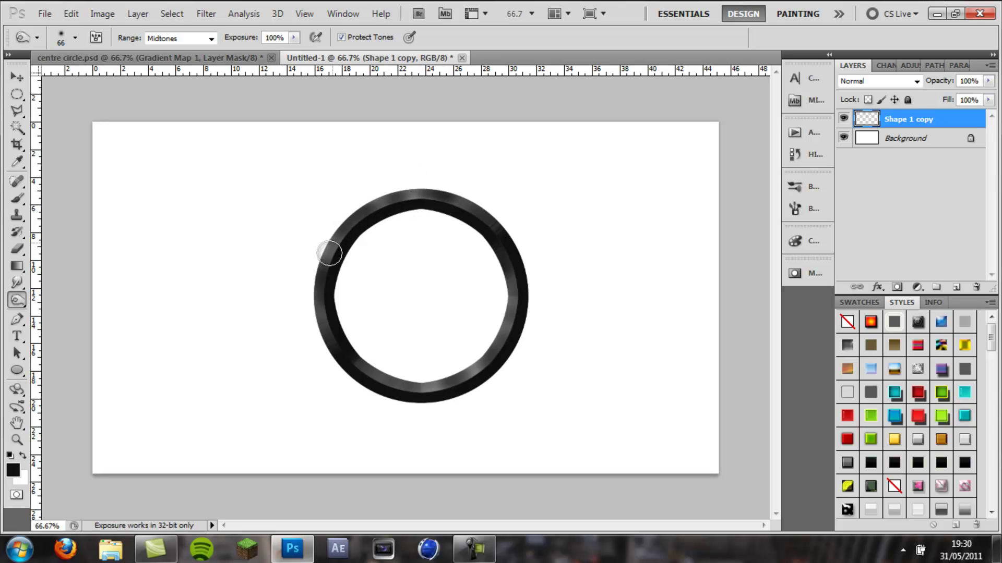
mouse_move(437, 368)
mouse_down()
mouse_move(431, 398)
mouse_move(465, 385)
mouse_move(510, 275)
mouse_up()
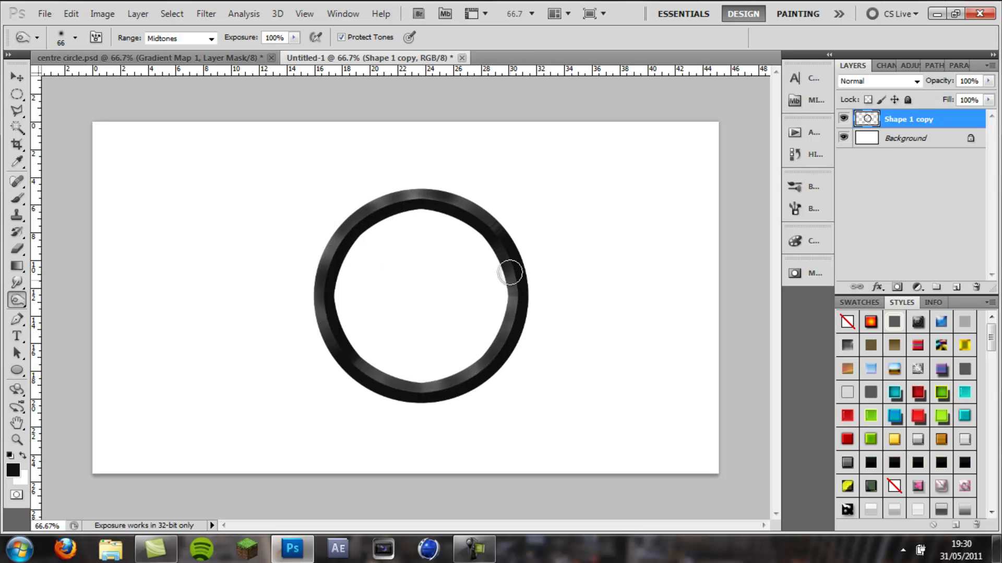
click(17, 77)
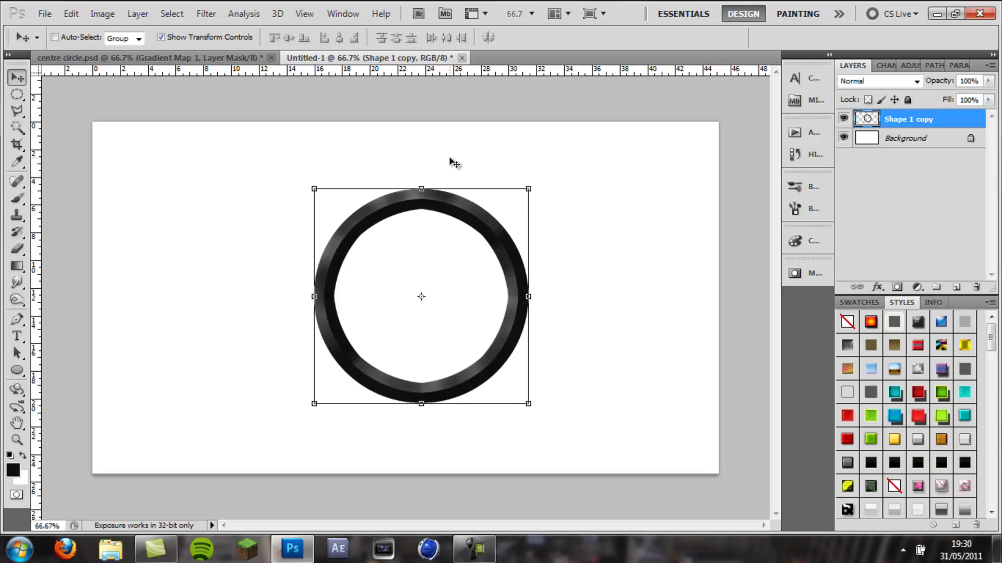
ctrl+click(620, 196)
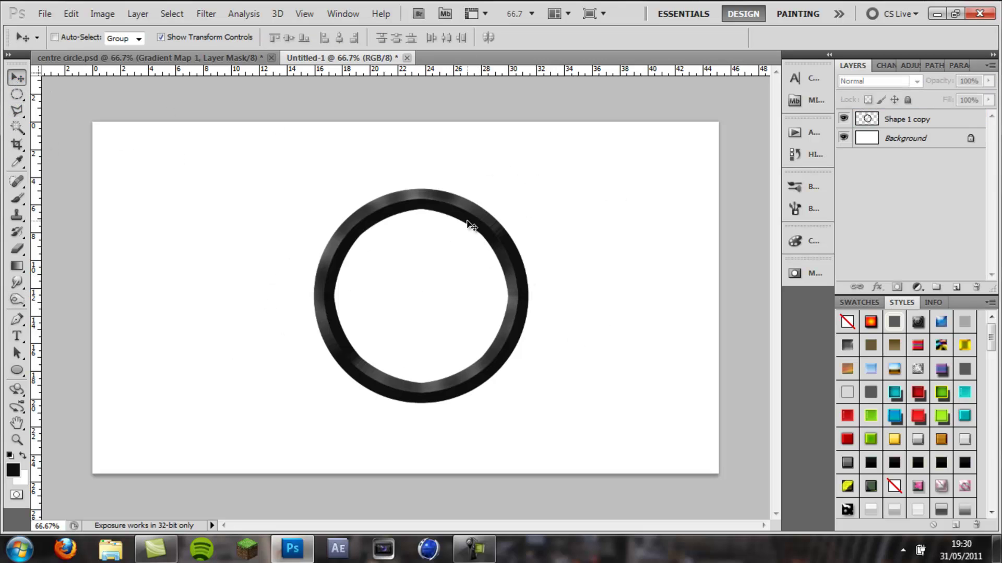
Check the centre circle reference, then add a new layer above Shape 1 copy at 100% zoom.
click(197, 58)
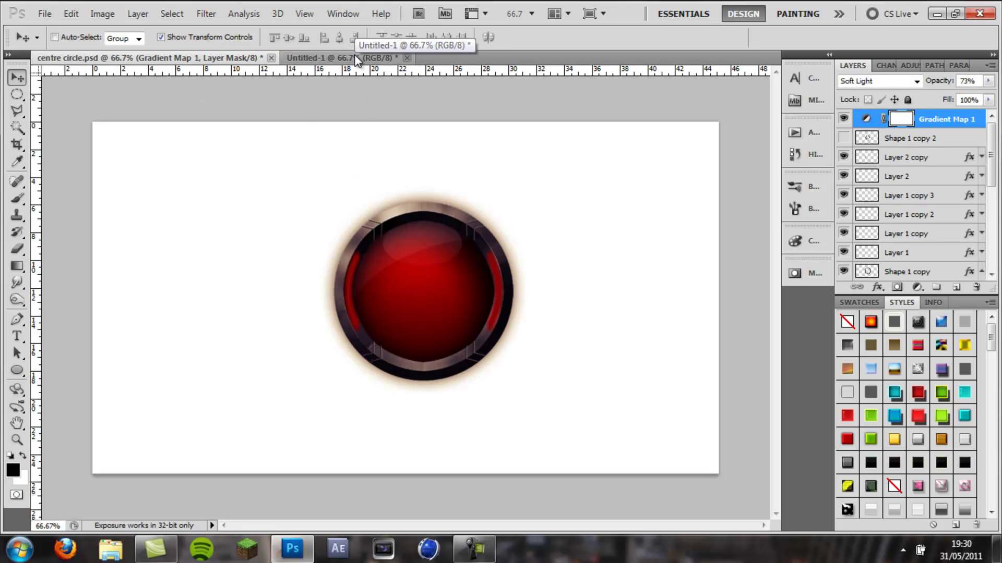
click(355, 57)
click(17, 319)
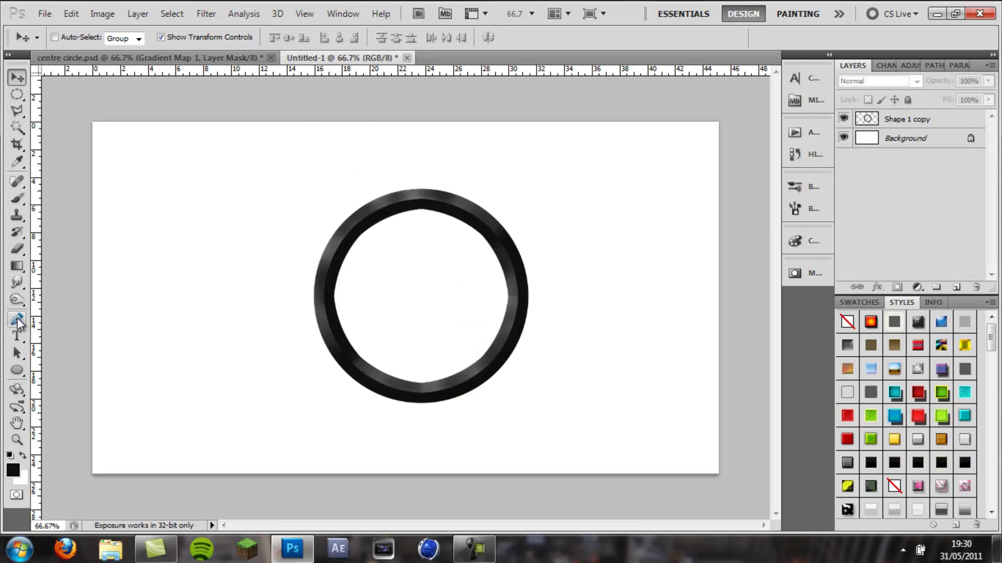
click(920, 125)
click(957, 288)
key(ctrl+plus)
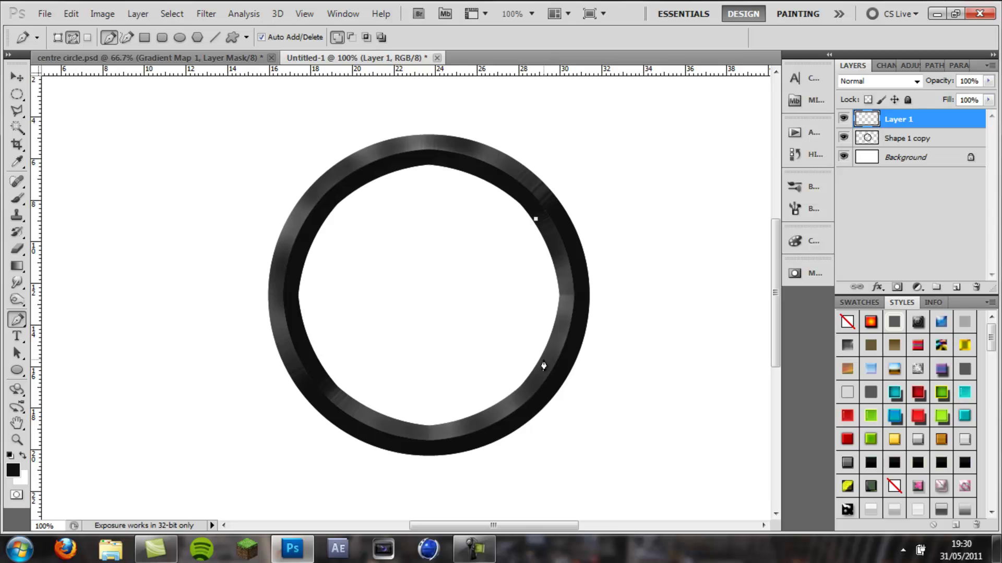
Trace a closed curved pen path hugging the ring's inner right edge.
drag(543, 361, 494, 440)
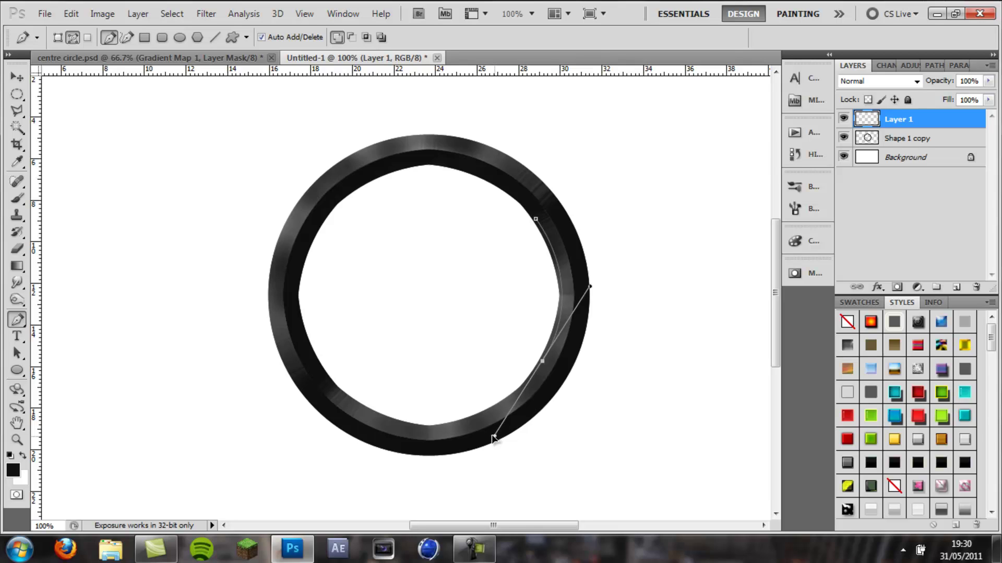
drag(493, 438, 491, 435)
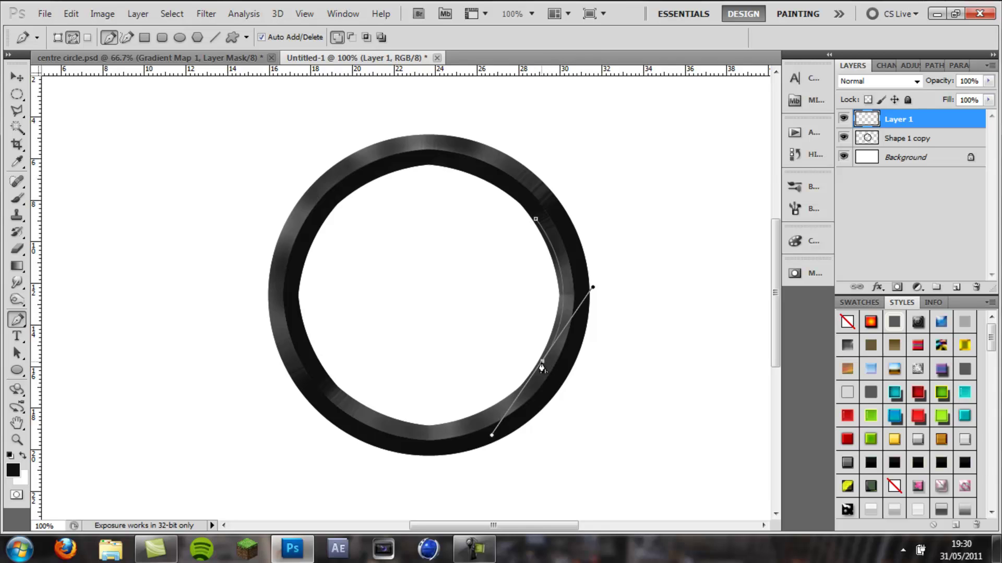
alt+click(542, 363)
click(556, 356)
drag(538, 203, 481, 121)
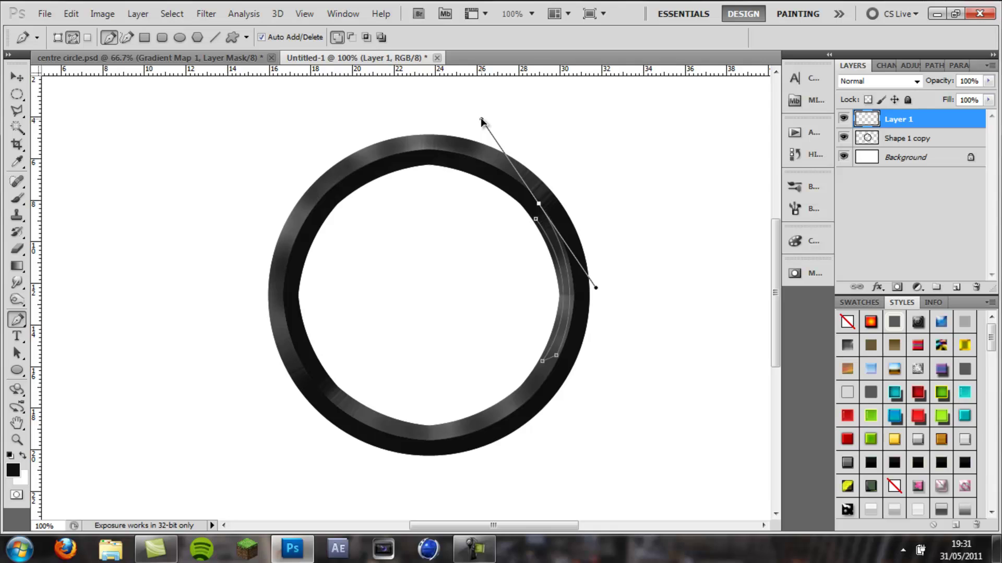
click(537, 208)
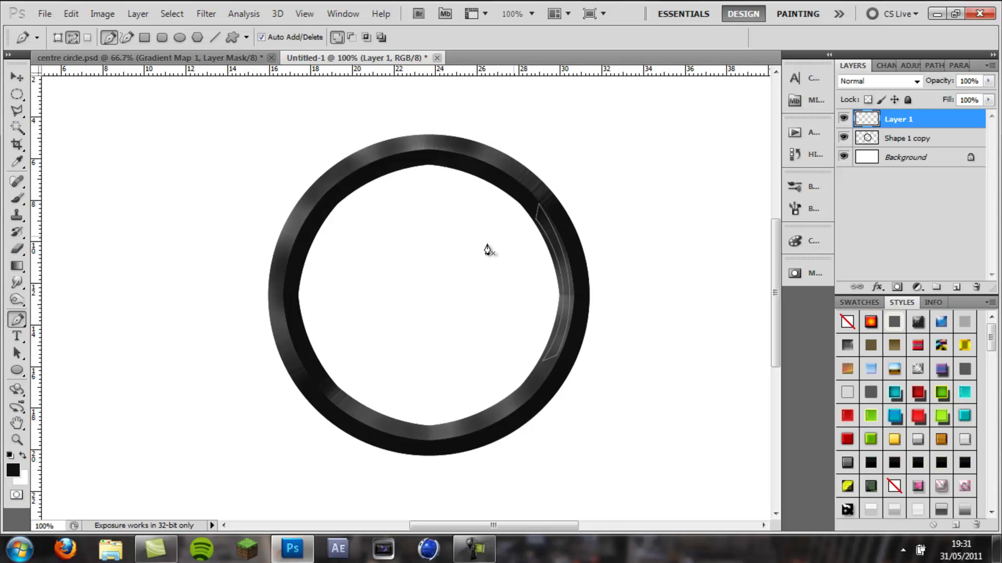
Set the foreground colour to bright blue #0084ff.
click(12, 471)
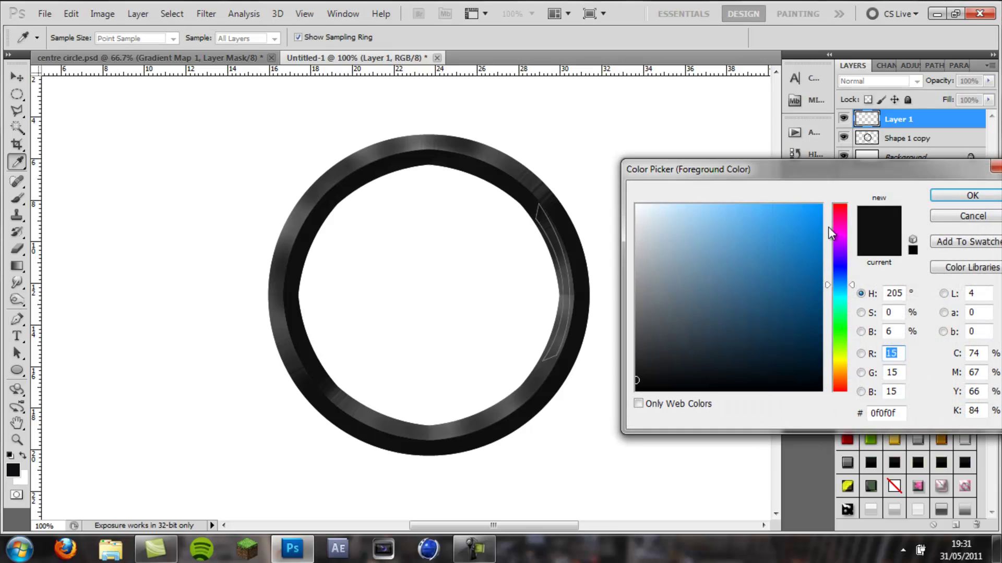
mouse_move(831, 233)
mouse_down()
mouse_move(845, 194)
mouse_move(847, 280)
mouse_move(853, 172)
mouse_up()
click(840, 283)
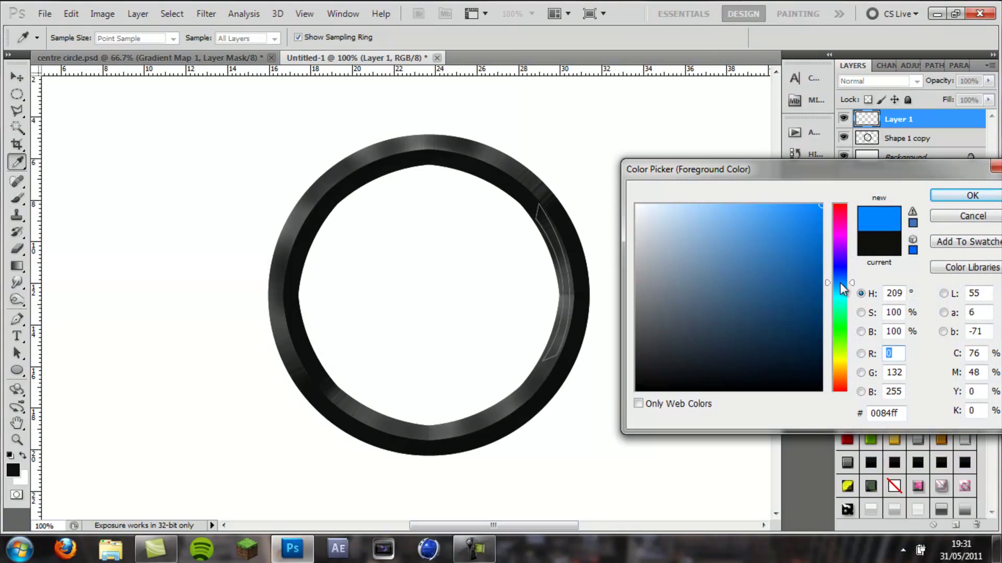
click(963, 185)
click(475, 548)
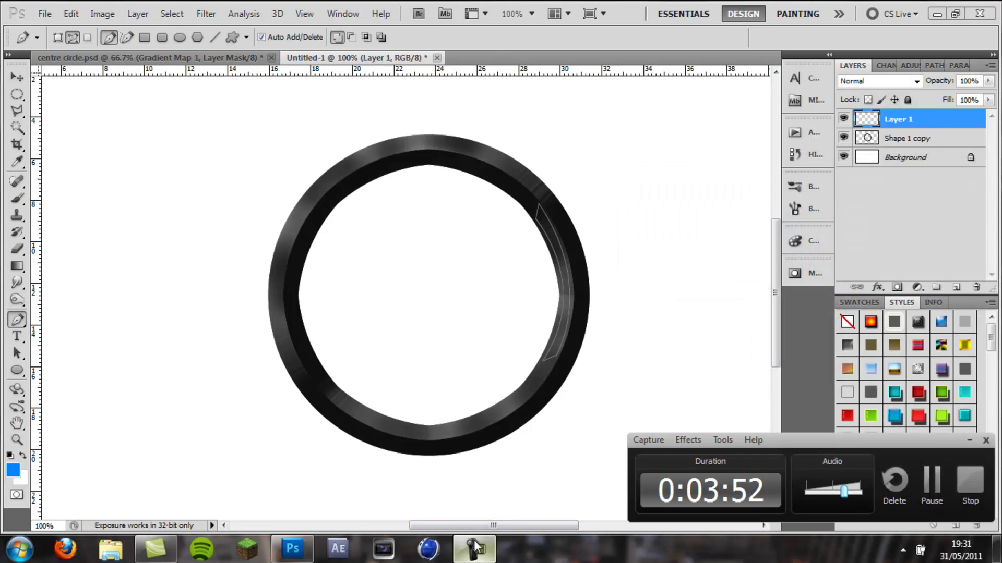
click(474, 548)
Fill the path with the blue foreground colour, then delete the path.
right_click(546, 233)
click(587, 341)
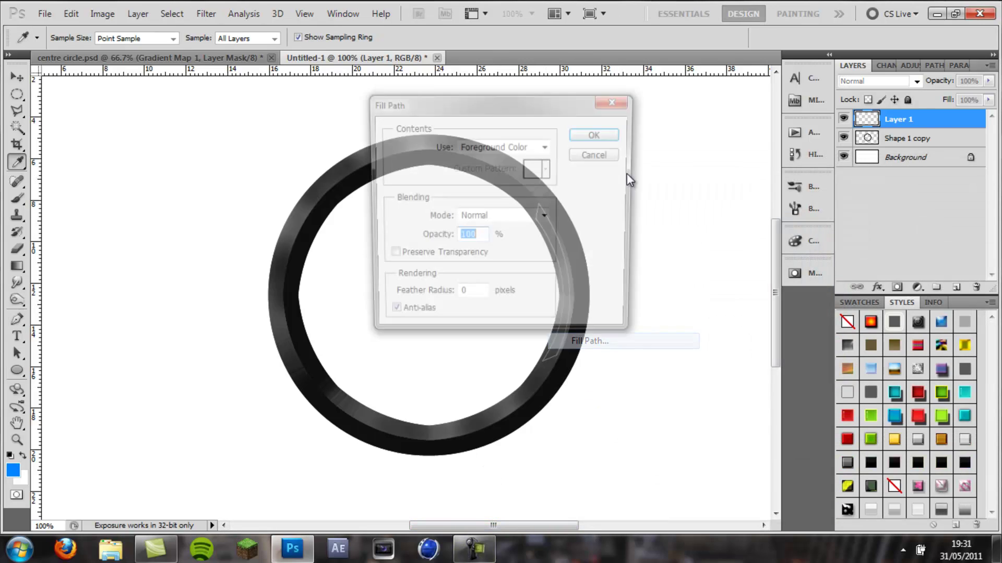
click(594, 135)
right_click(604, 225)
click(643, 250)
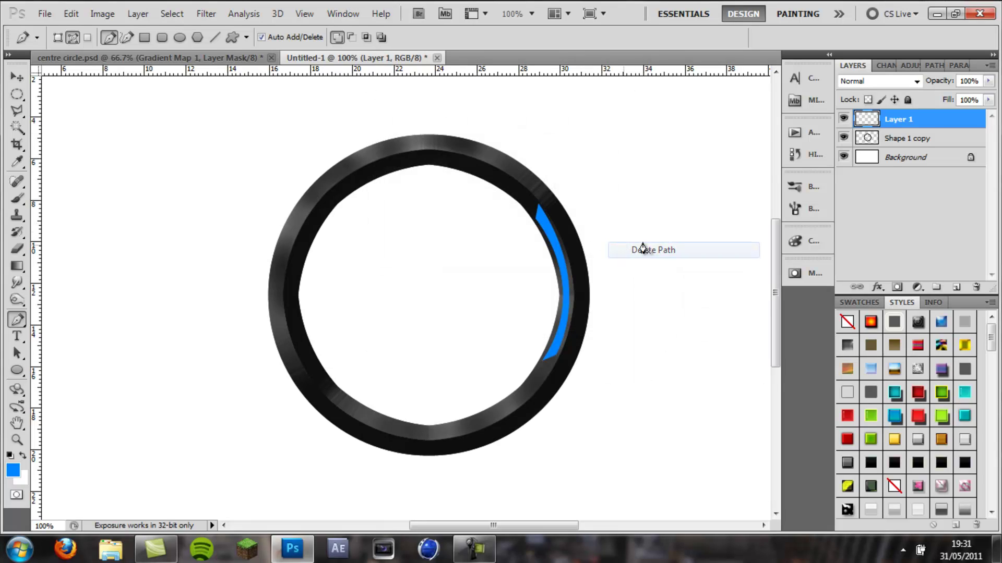
Add an Inner Shadow to the blue arc with choke 16 and size 4.
double_click(926, 121)
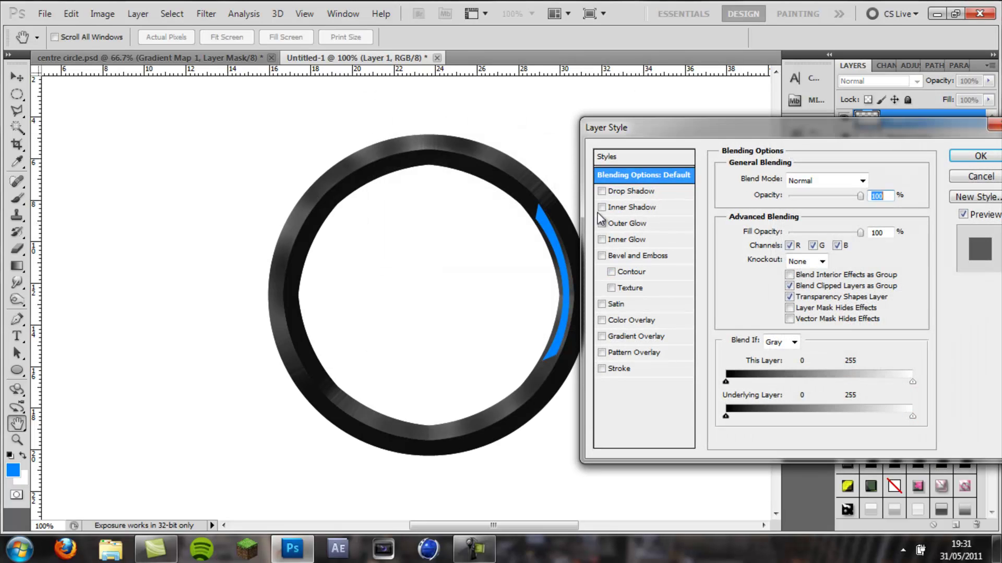
click(628, 207)
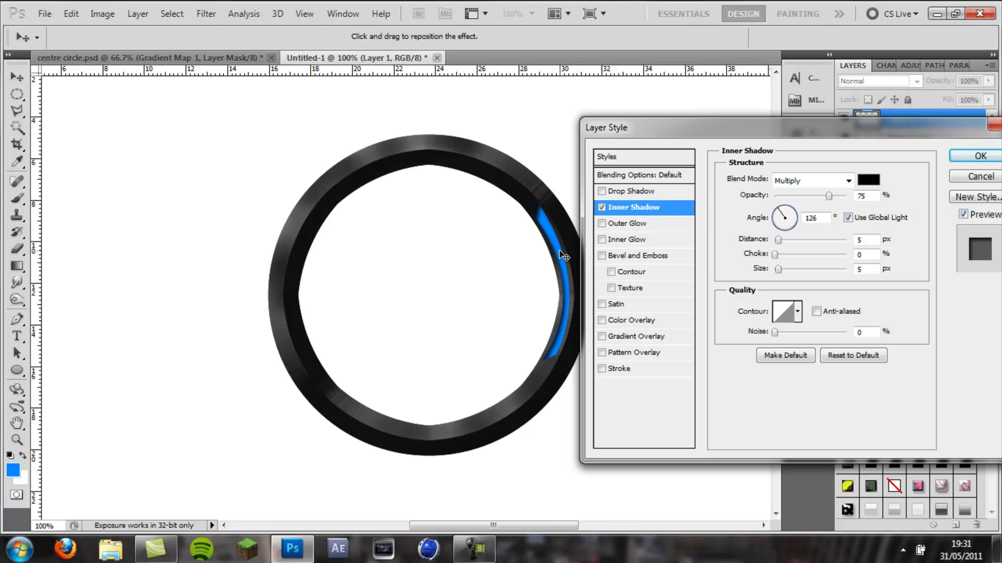
drag(775, 254, 786, 254)
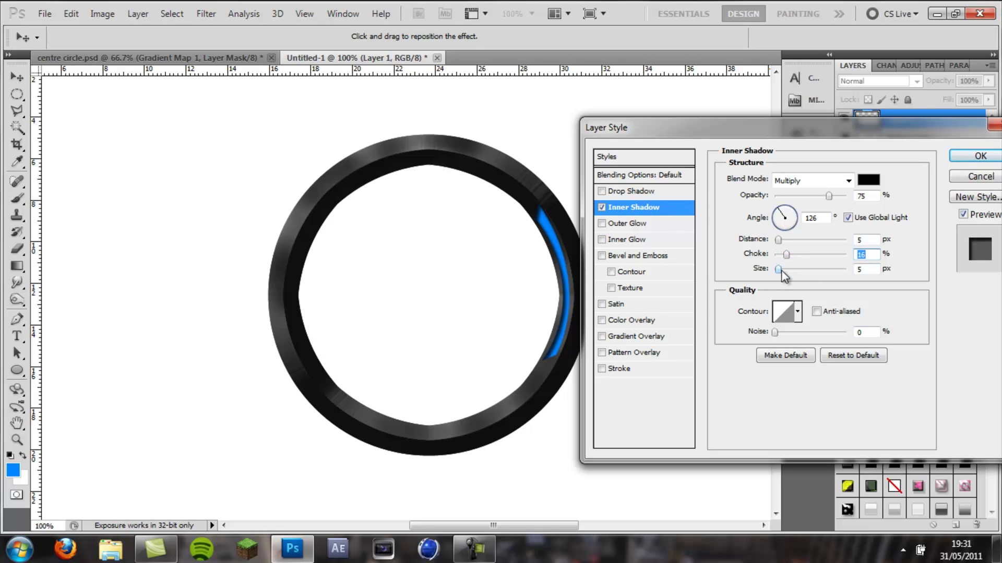
click(867, 269)
key(BackSpace)
text(4)
Add a saturated blue Outer Glow in Normal blend mode, 18 px wide.
click(629, 222)
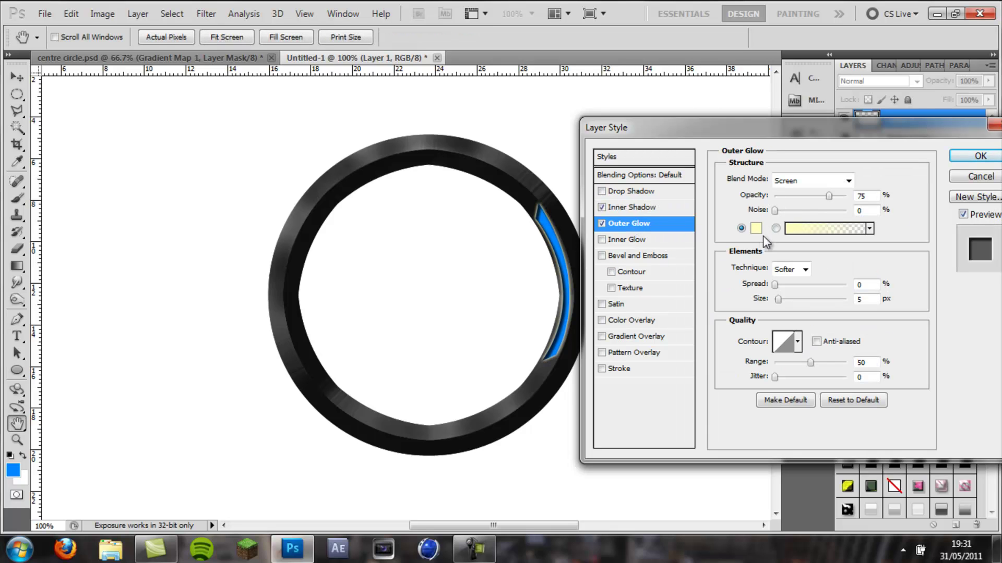
click(756, 228)
click(839, 283)
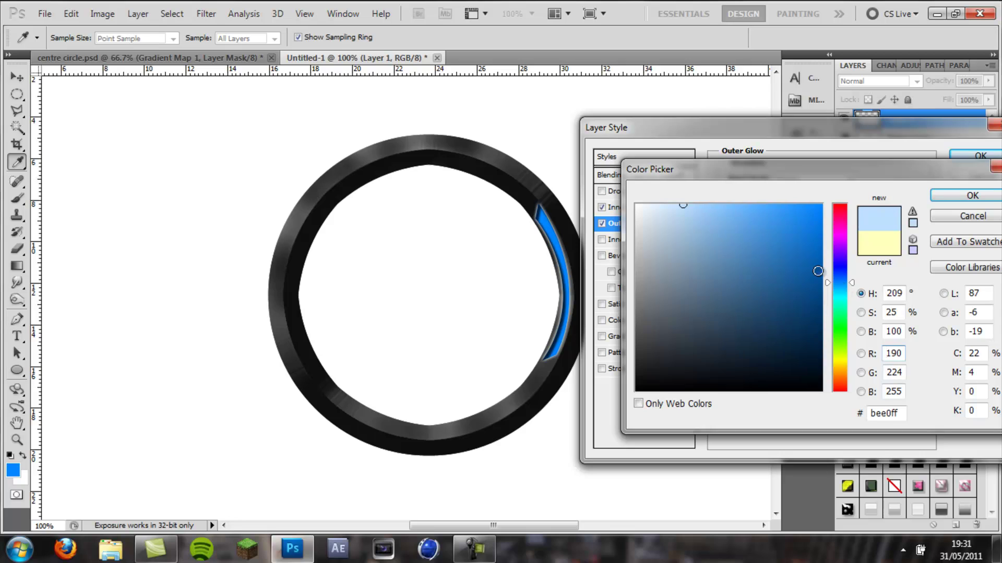
drag(817, 271, 830, 201)
click(944, 194)
click(845, 180)
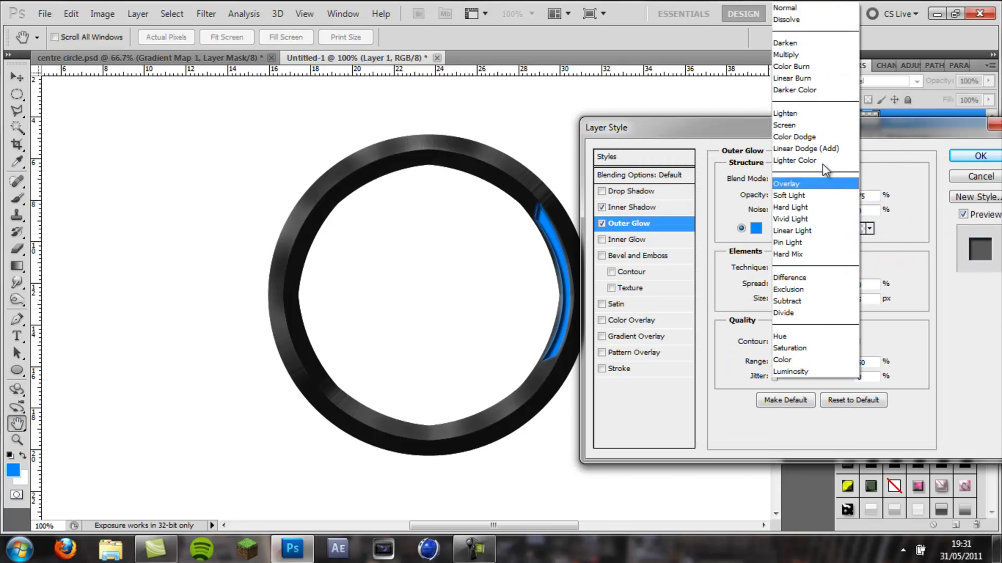
click(809, 10)
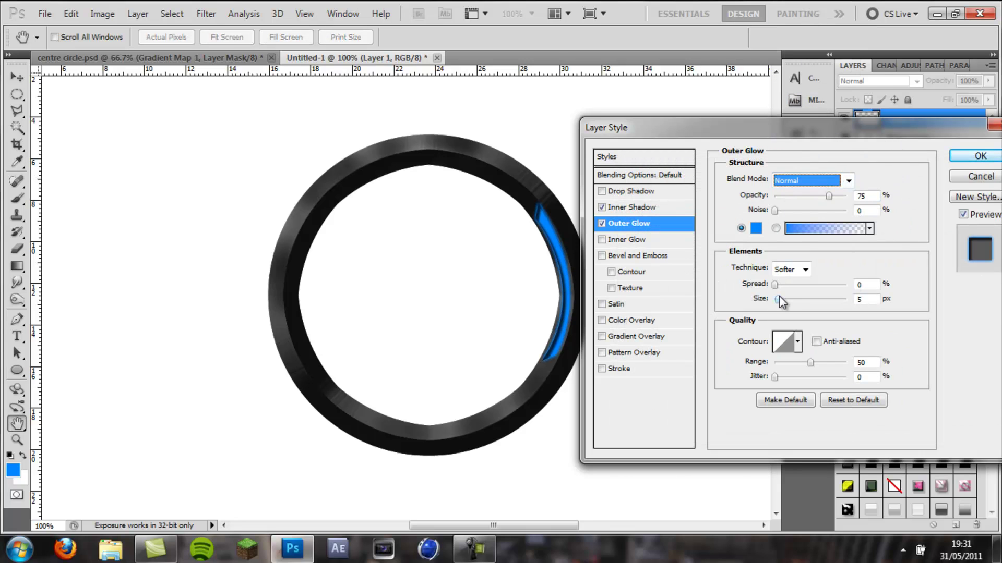
drag(779, 296, 781, 299)
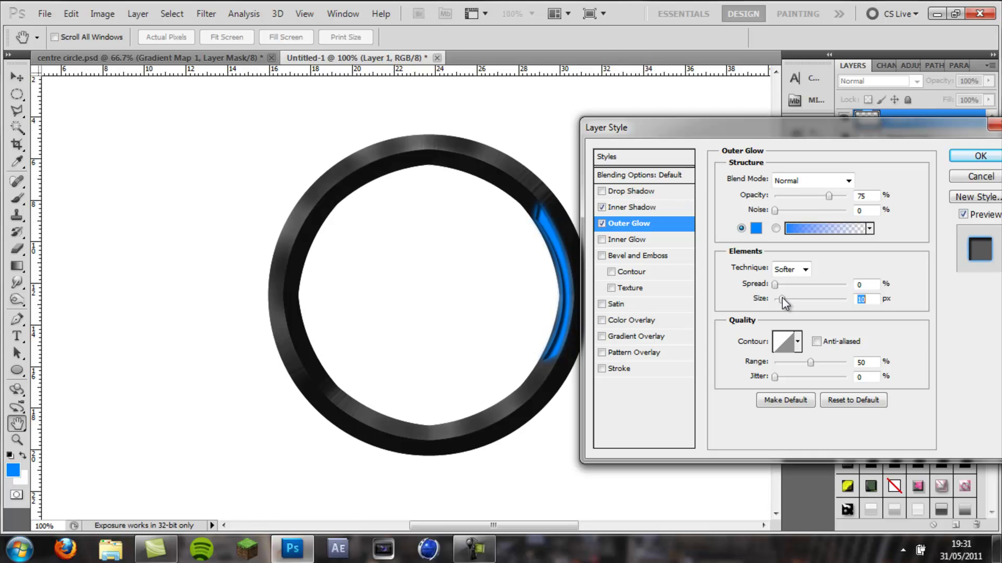
Refine the Inner Shadow to 2 px size, 158° angle and lower opacity, then apply.
click(642, 208)
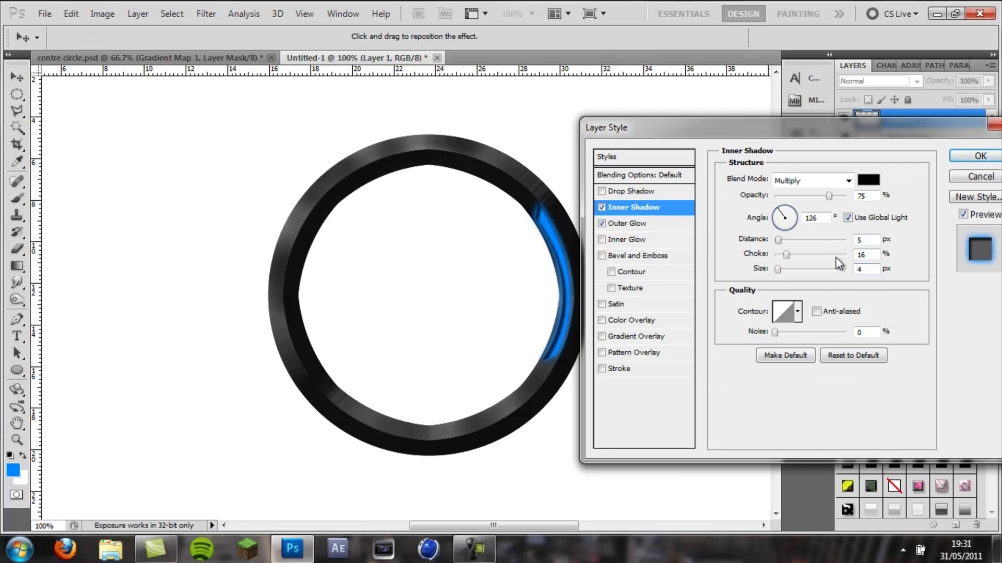
drag(780, 277, 776, 283)
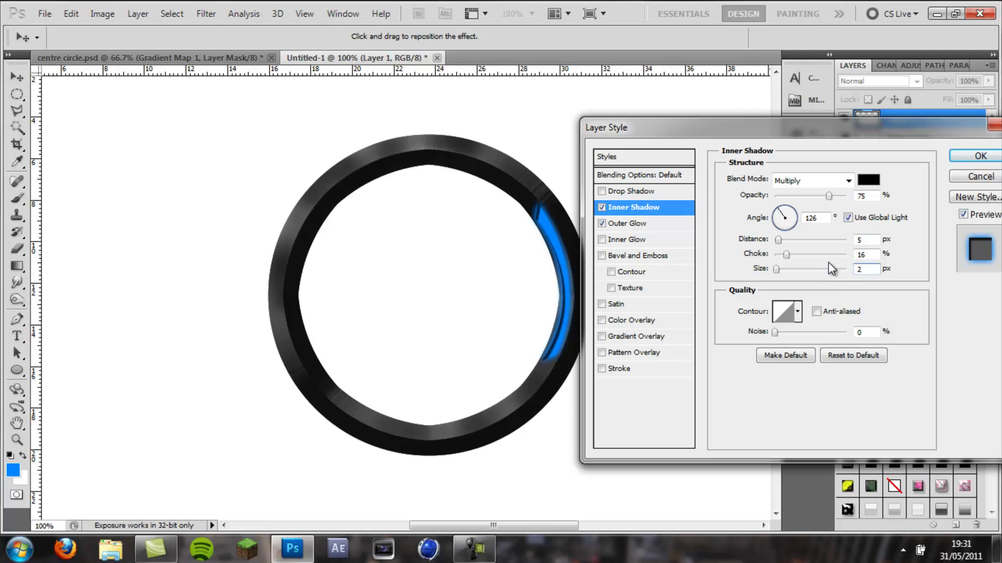
drag(784, 229, 777, 215)
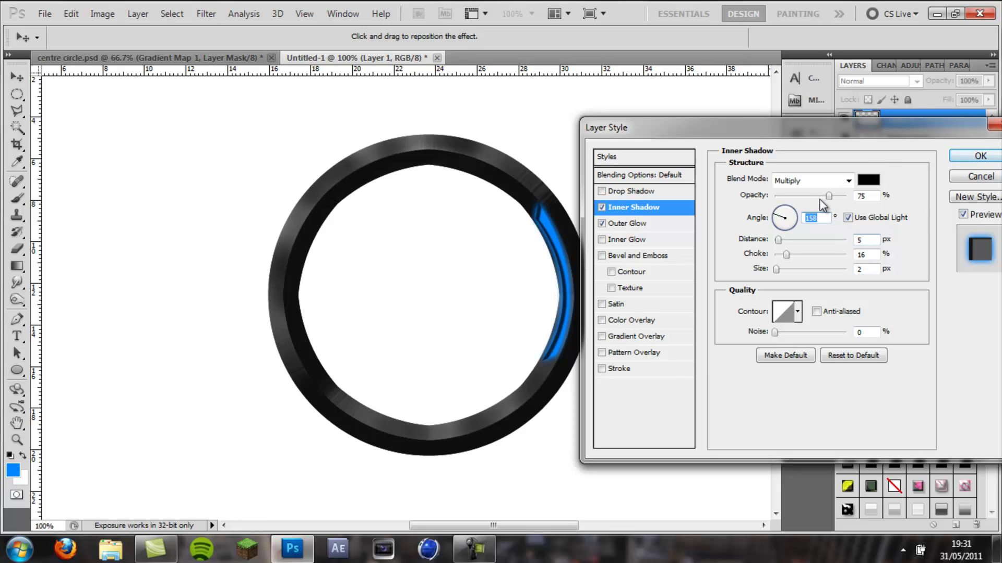
drag(828, 196, 817, 197)
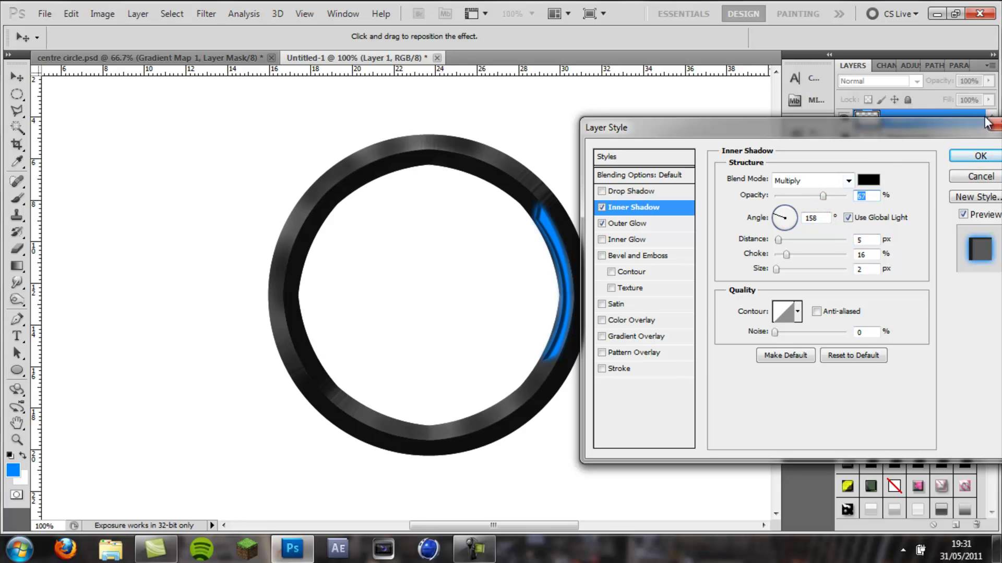
click(980, 155)
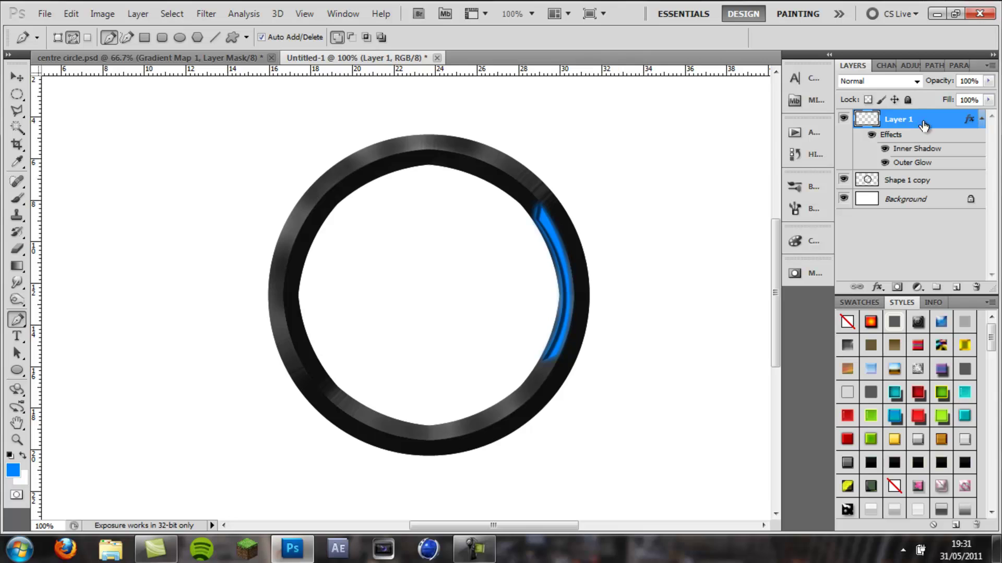
Duplicate Layer 1, flip the copy horizontally, and place it along the ring's inner left edge.
key(ctrl+j)
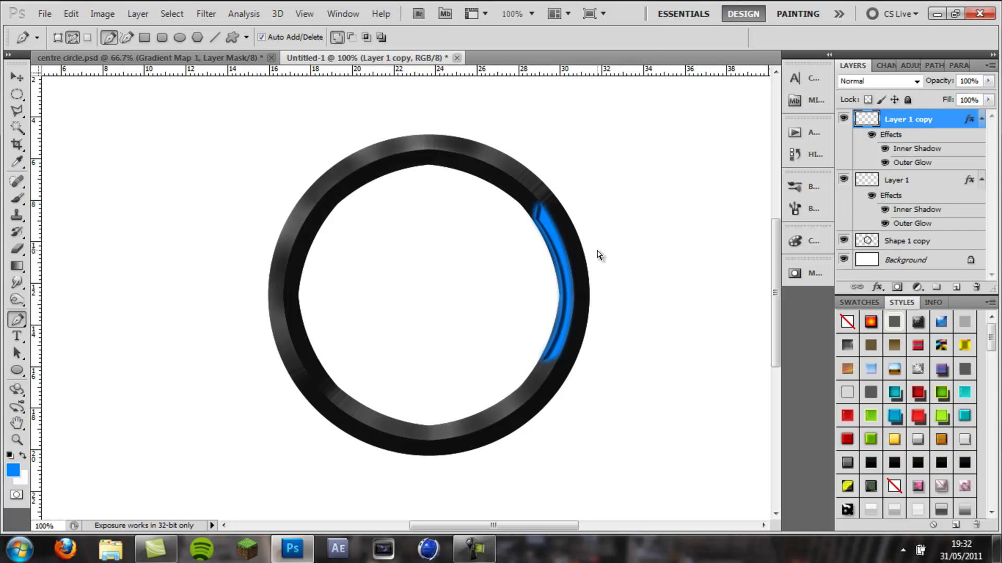
key(ctrl+t)
right_click(556, 240)
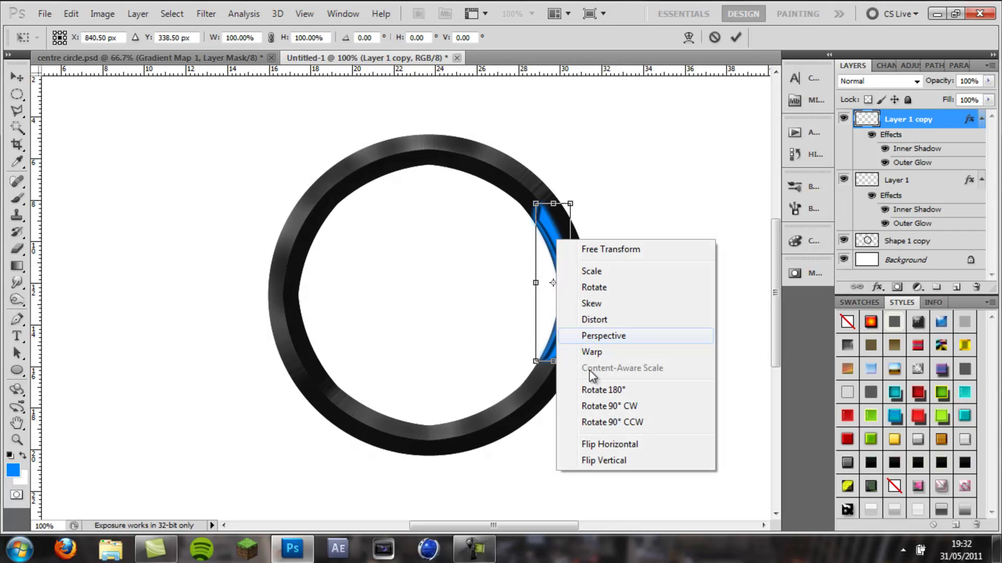
click(609, 444)
drag(564, 257, 308, 279)
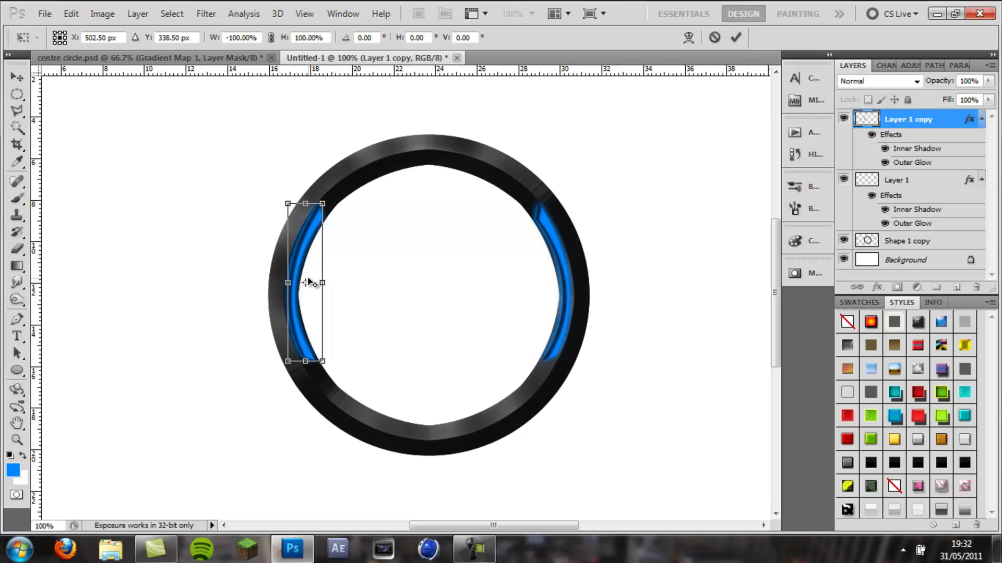
key(Return)
key(p)
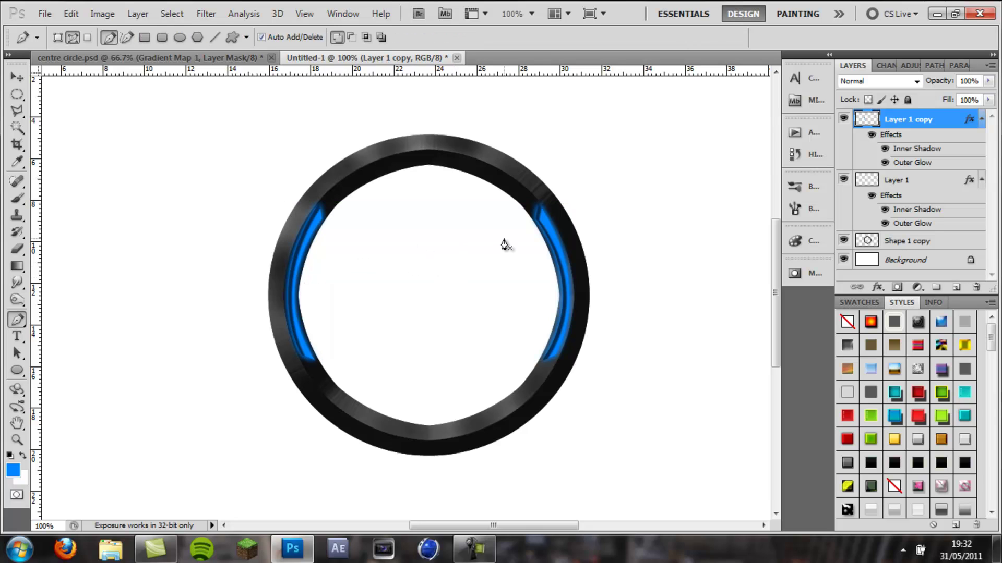
click(256, 58)
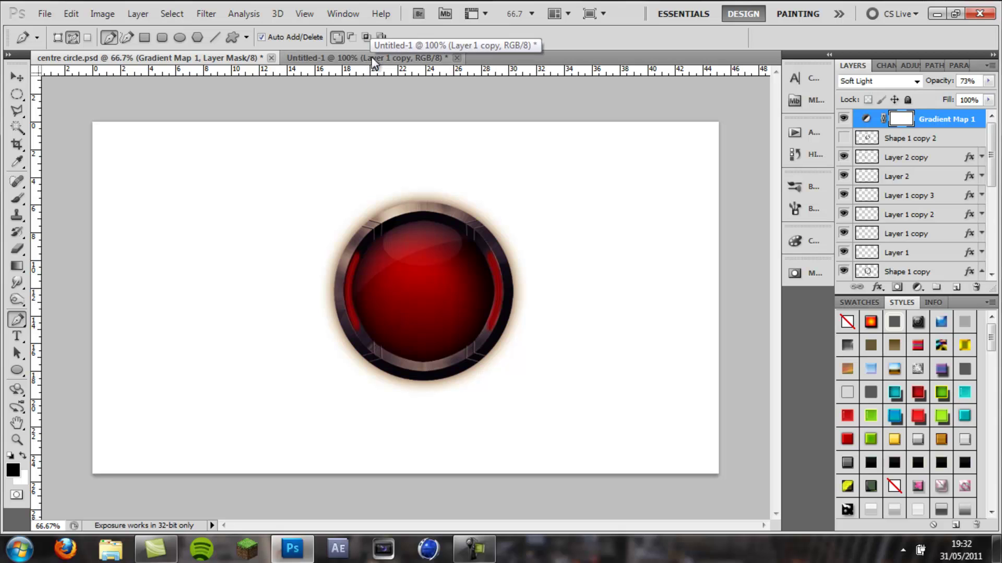
In Untitled-1, add empty Layer 2, zoom to 200%, and straighten the path across the ring's upper right.
click(406, 57)
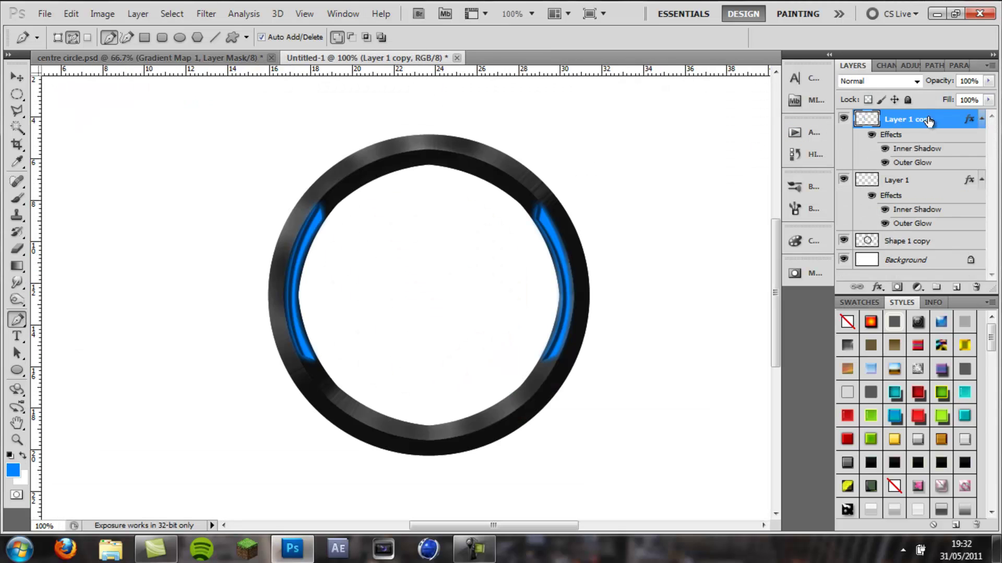
click(956, 287)
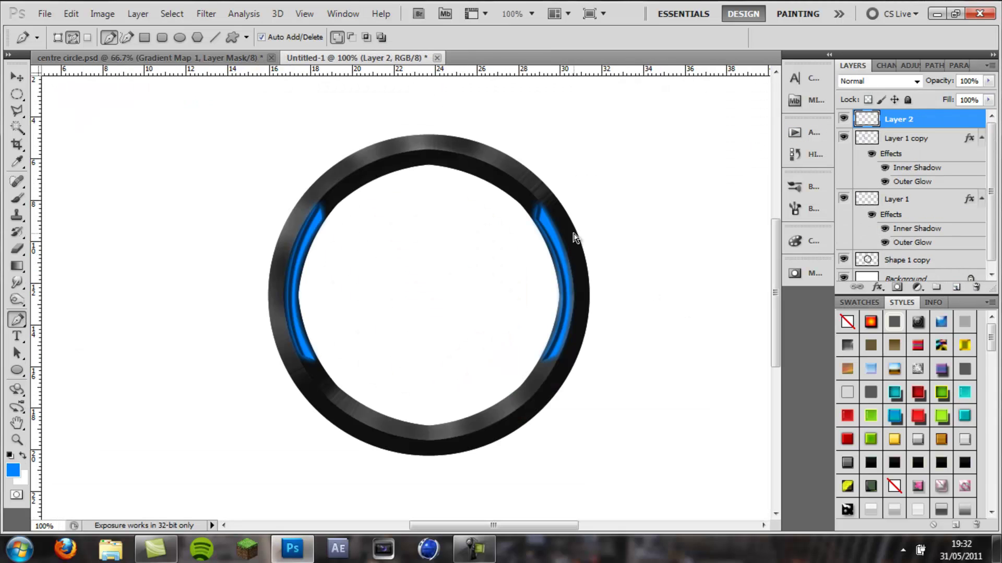
key(ctrl+plus)
scroll(579, 224, up, 3)
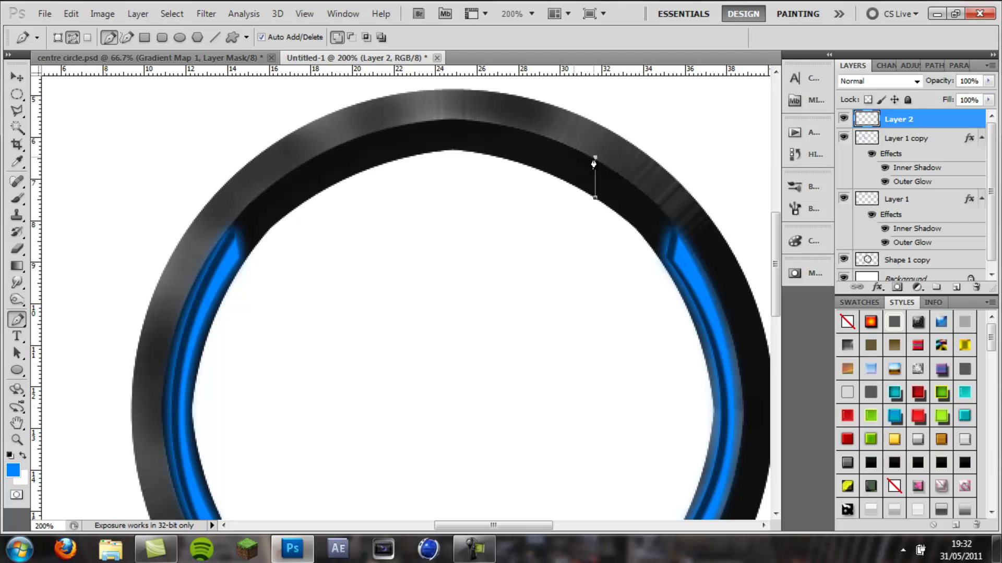
key(ctrl+s)
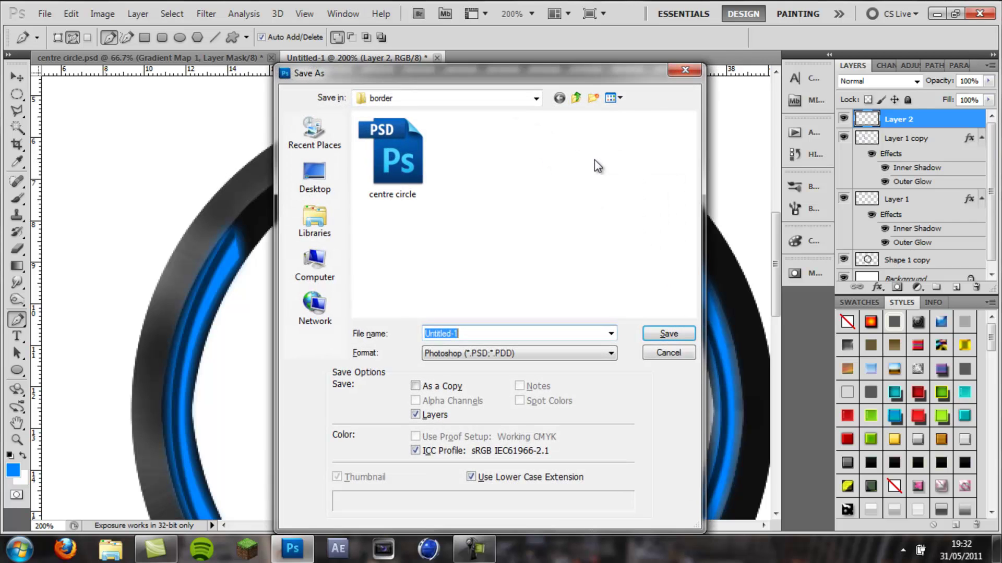
click(673, 76)
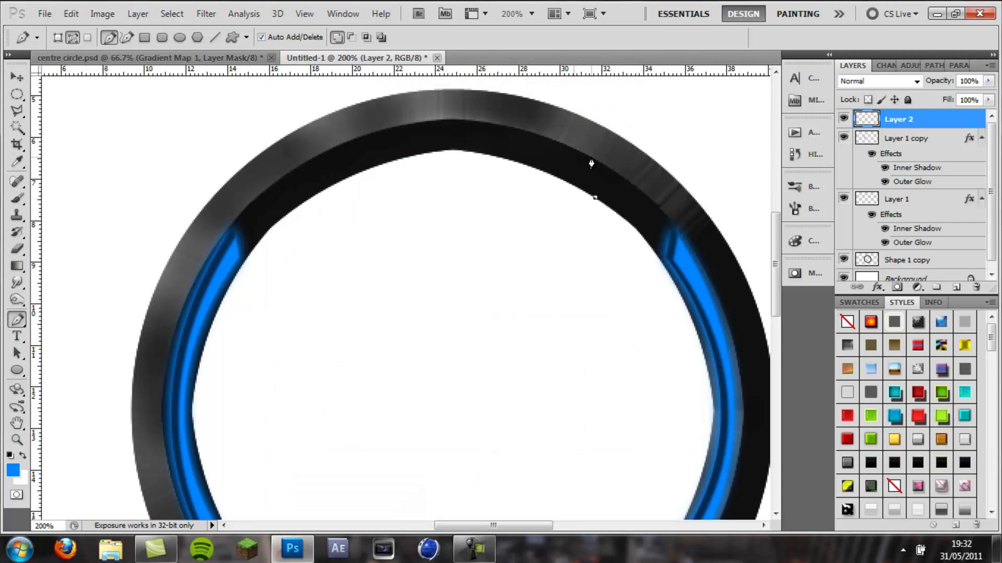
drag(595, 162, 595, 166)
Choose a 2 px hard brush and set the foreground colour to black.
click(19, 198)
click(76, 37)
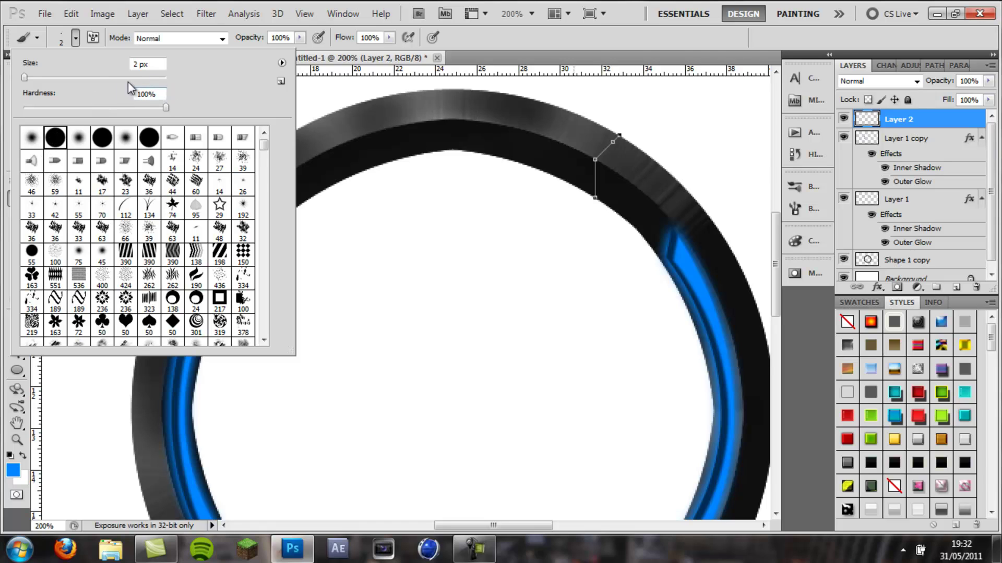
key(Escape)
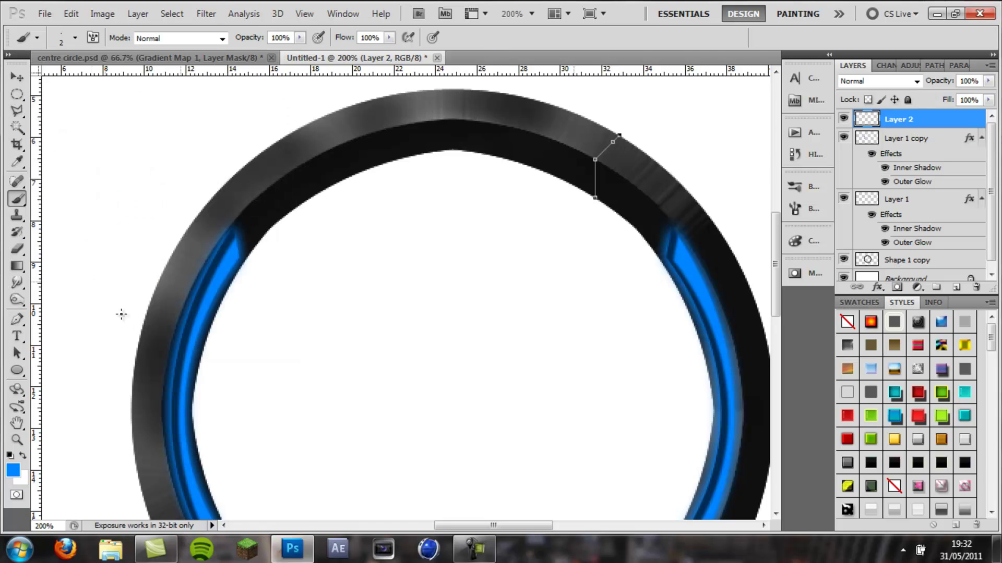
click(13, 468)
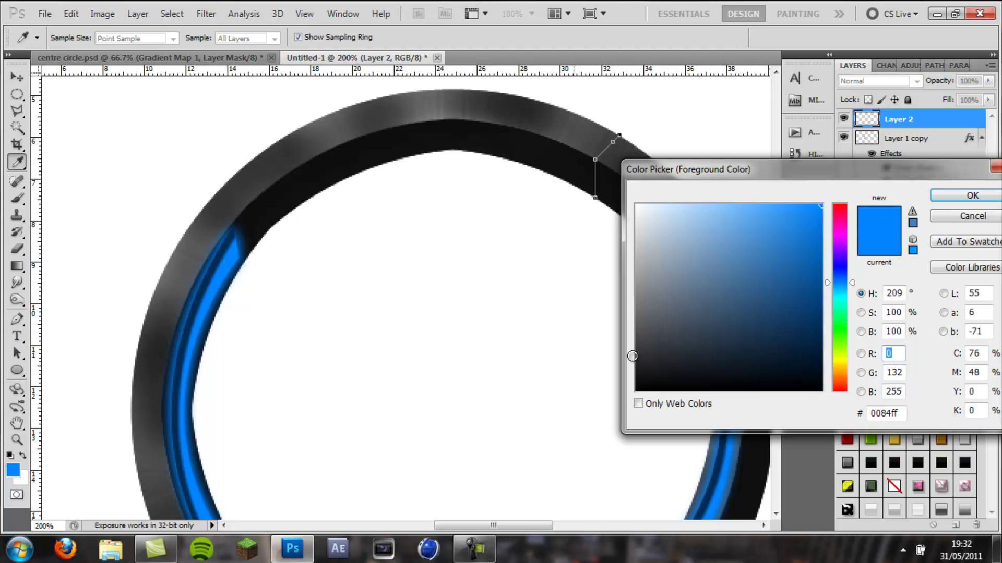
drag(637, 360, 605, 436)
click(967, 200)
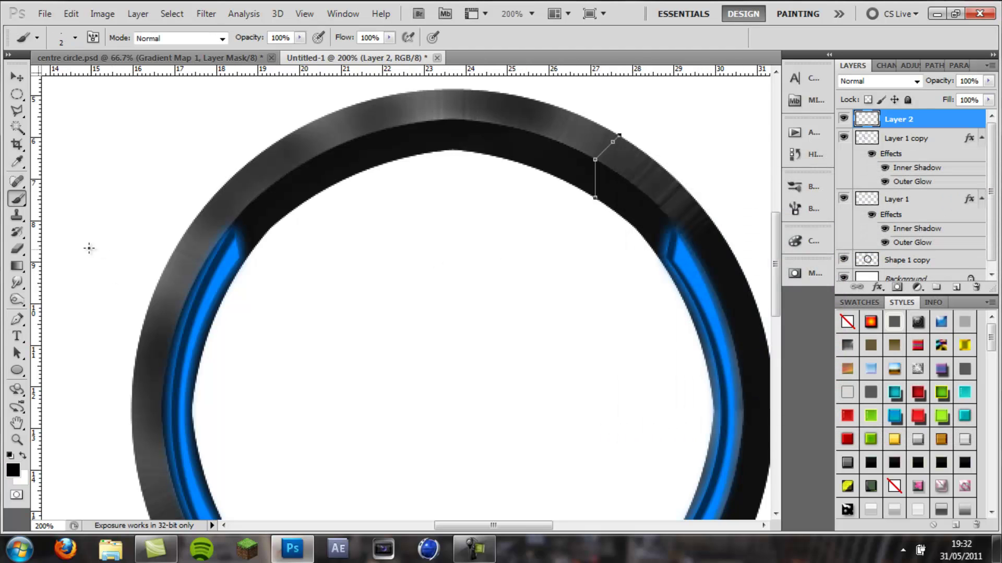
click(18, 325)
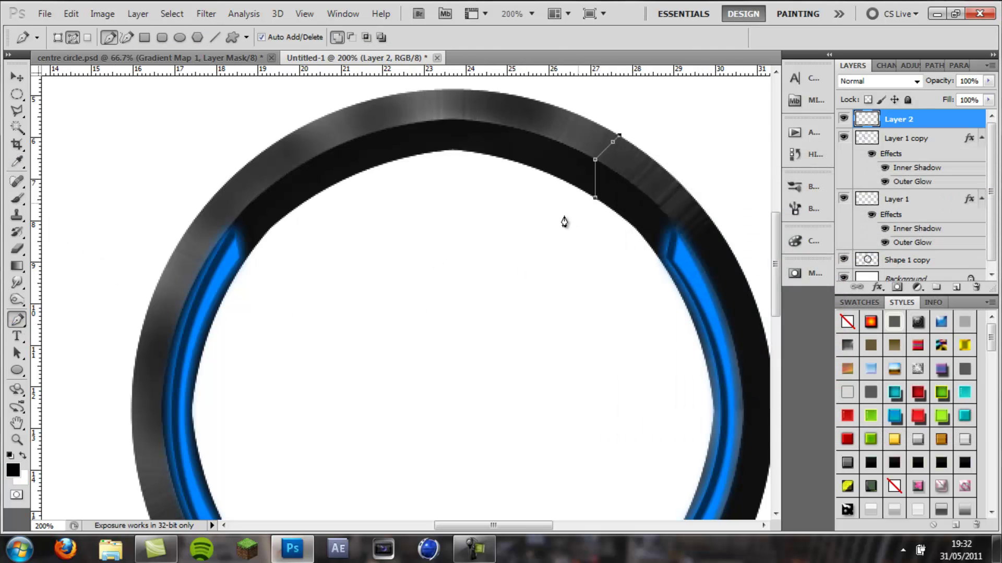
Stroke the path with the black brush as a thin line, then delete the path.
right_click(558, 200)
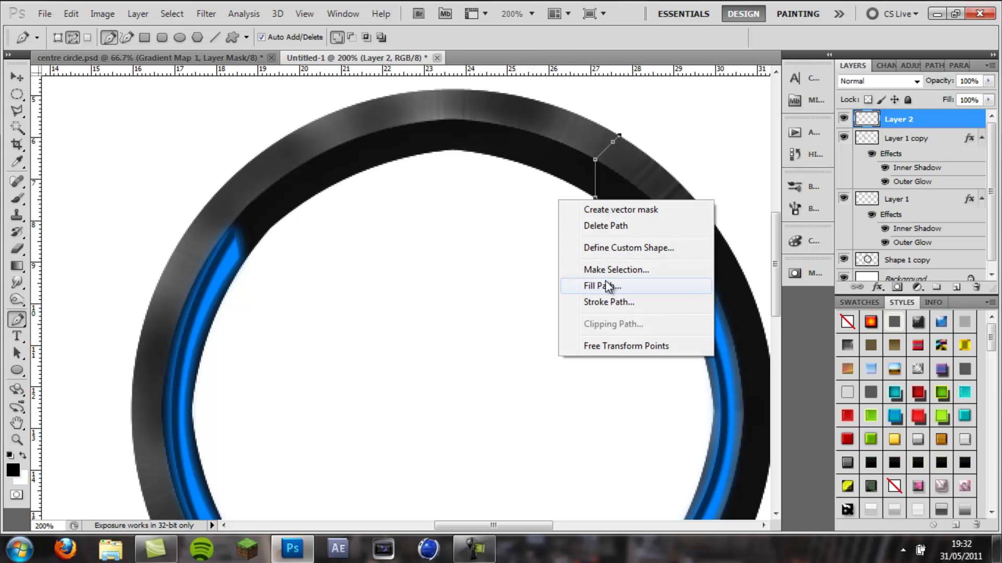
click(609, 298)
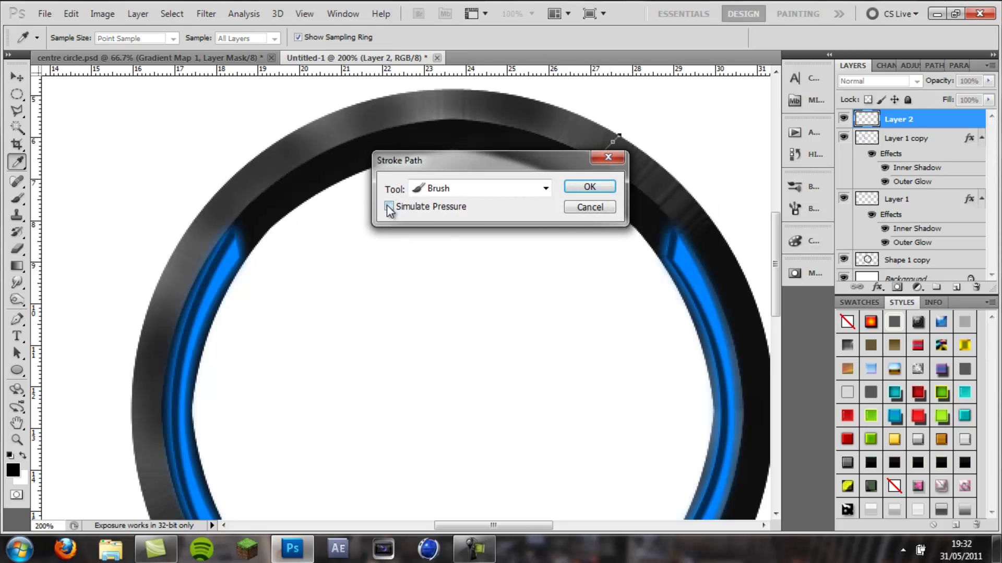
click(589, 186)
right_click(541, 216)
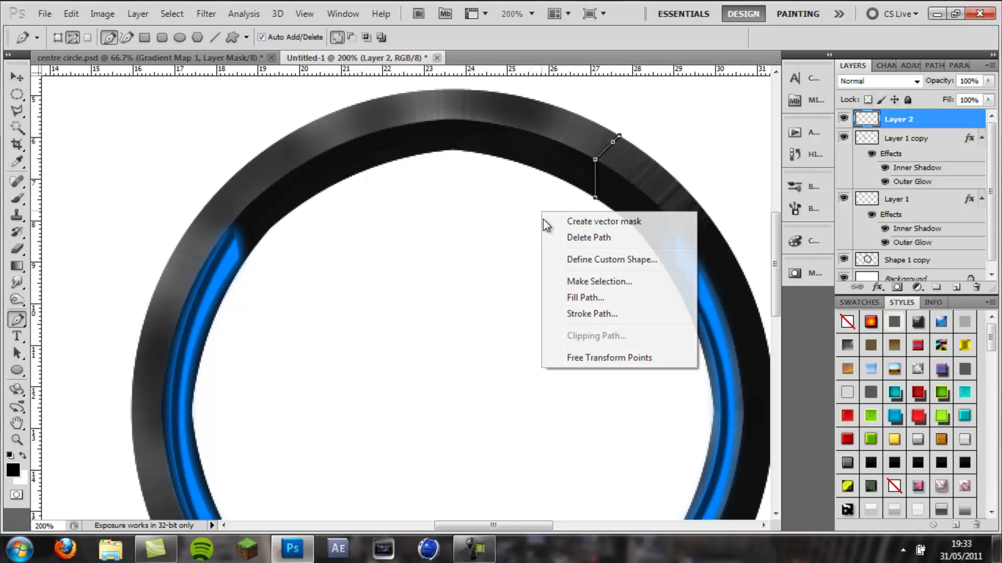
click(588, 237)
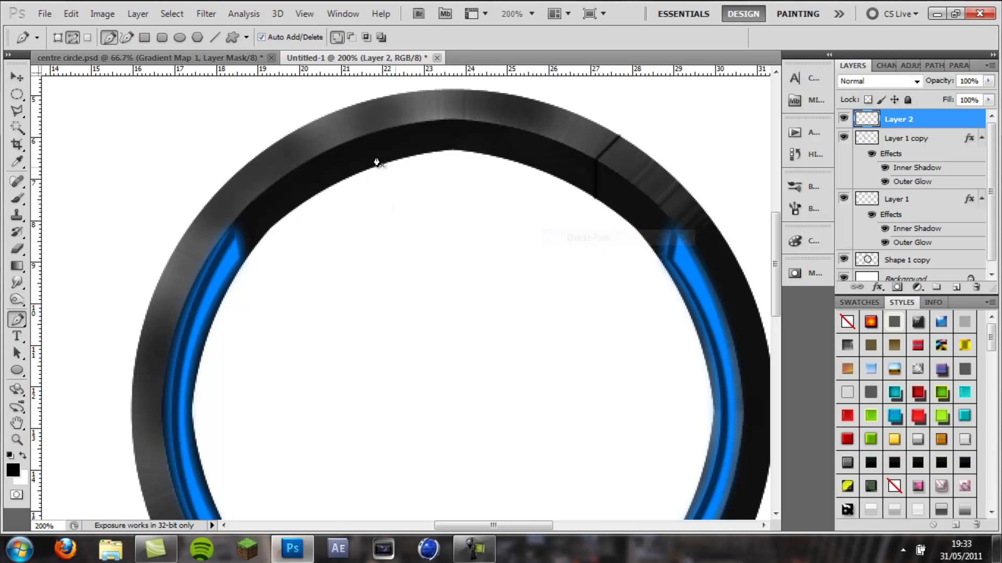
key(v)
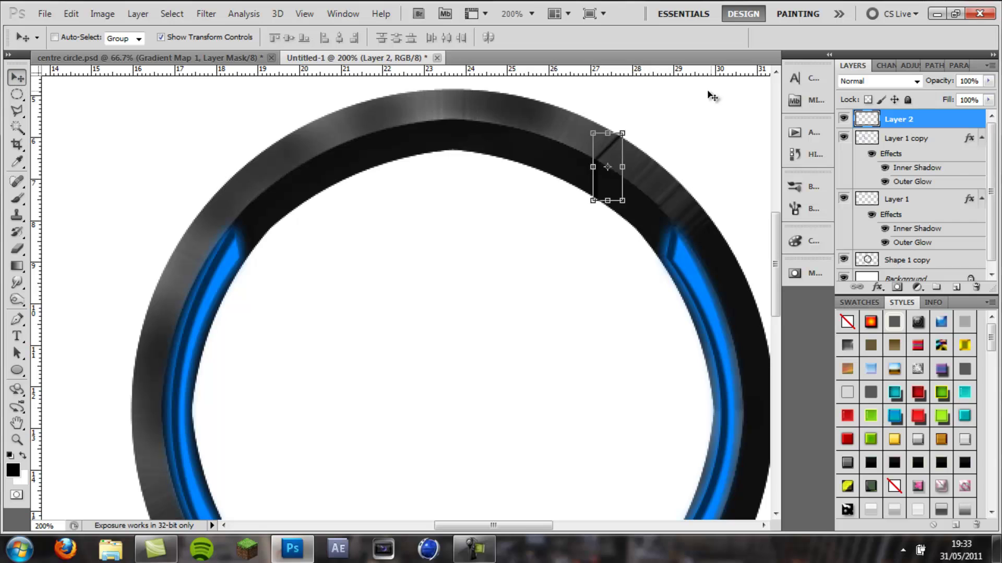
Add a Drop Shadow to Layer 2 with Normal blend mode and a white shadow colour.
double_click(941, 122)
drag(729, 120, 197, 139)
click(119, 203)
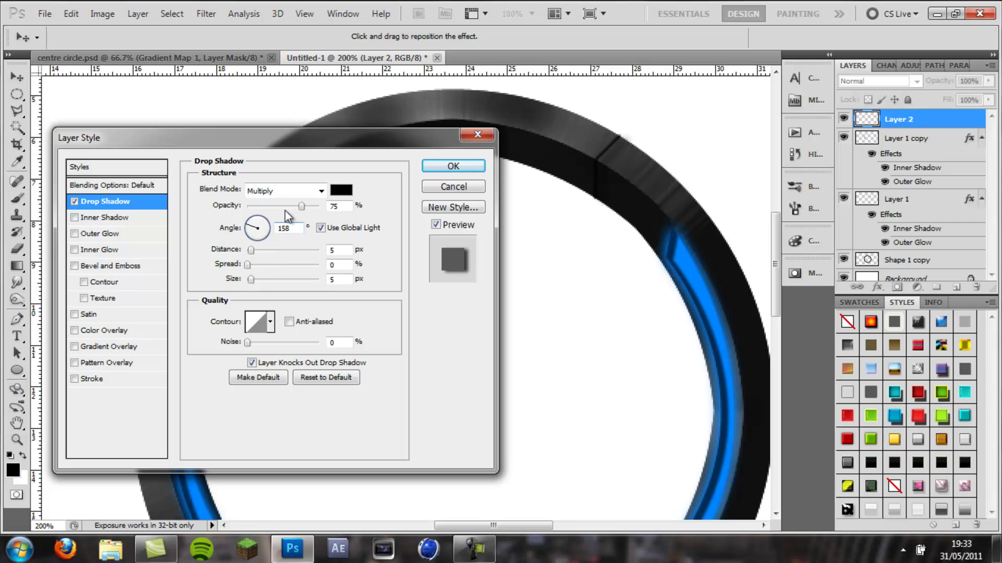
click(292, 191)
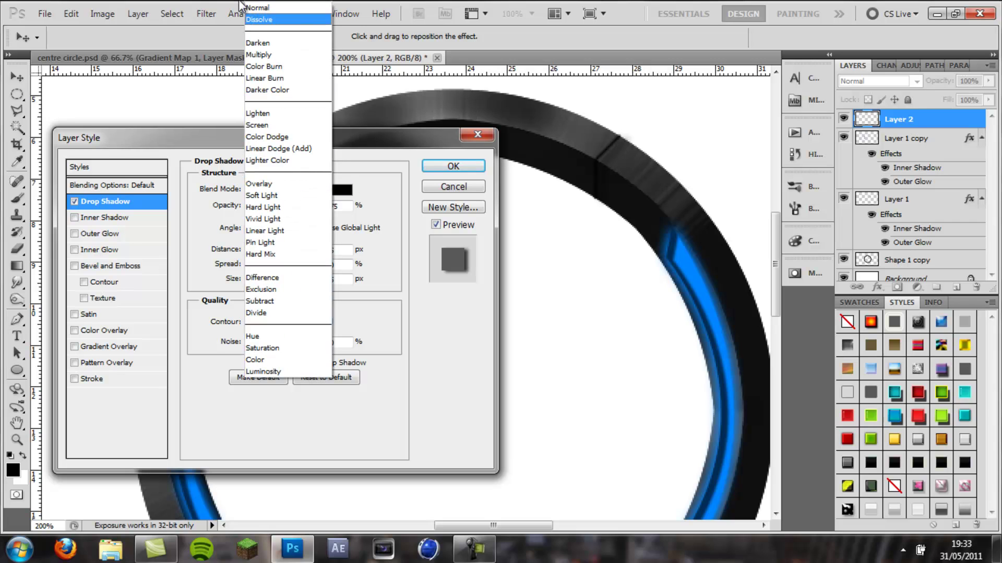
click(253, 7)
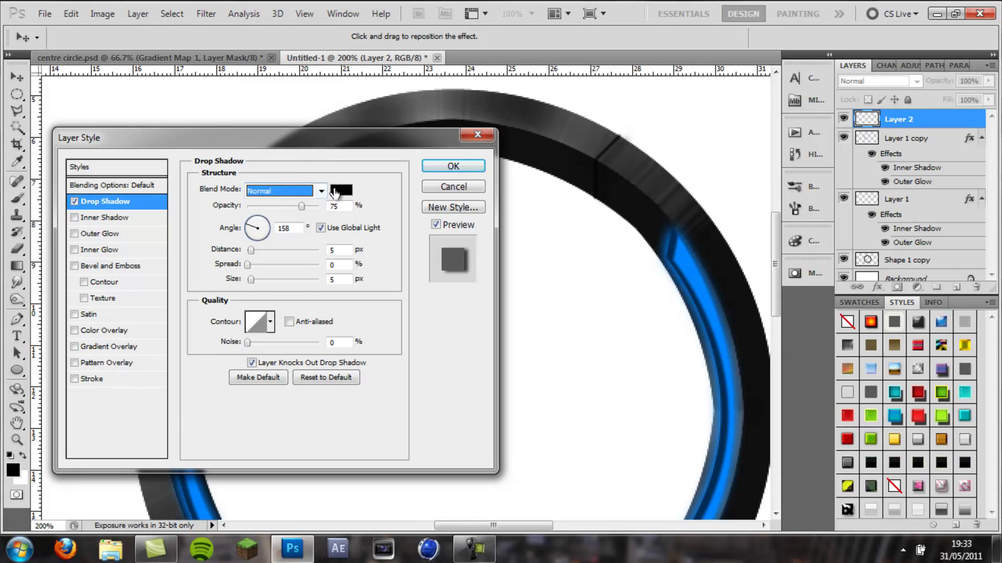
click(342, 190)
click(574, 186)
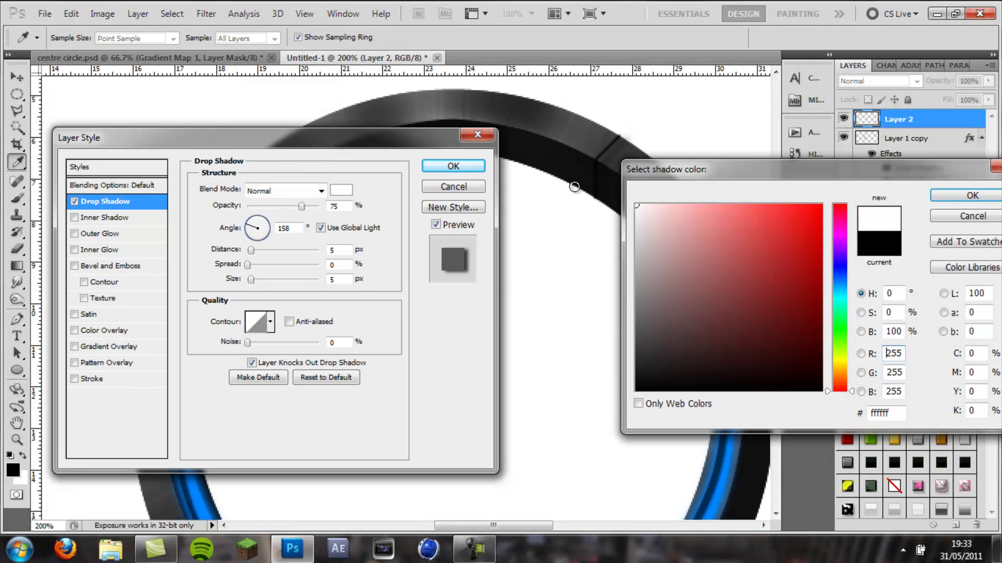
click(970, 195)
Set the shadow to 100% spread, 1 px size, 1 px distance and 24% opacity.
drag(250, 264, 350, 265)
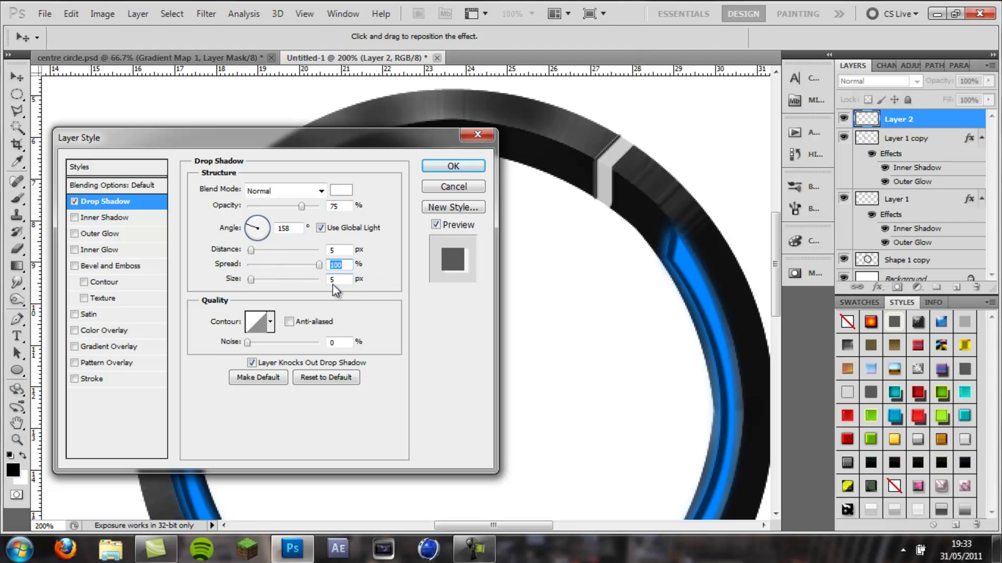
key(Tab)
text(1)
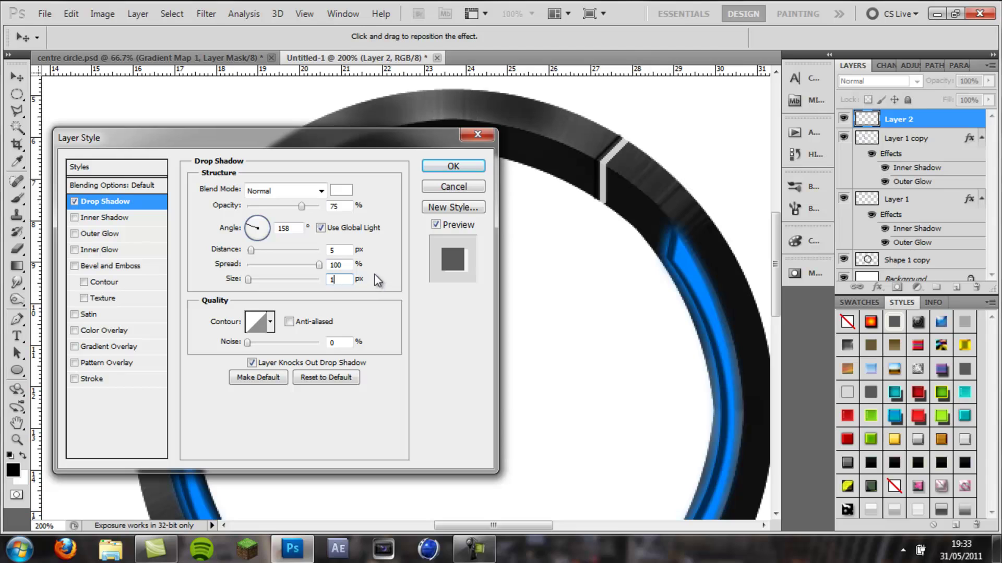
double_click(343, 249)
text(2)
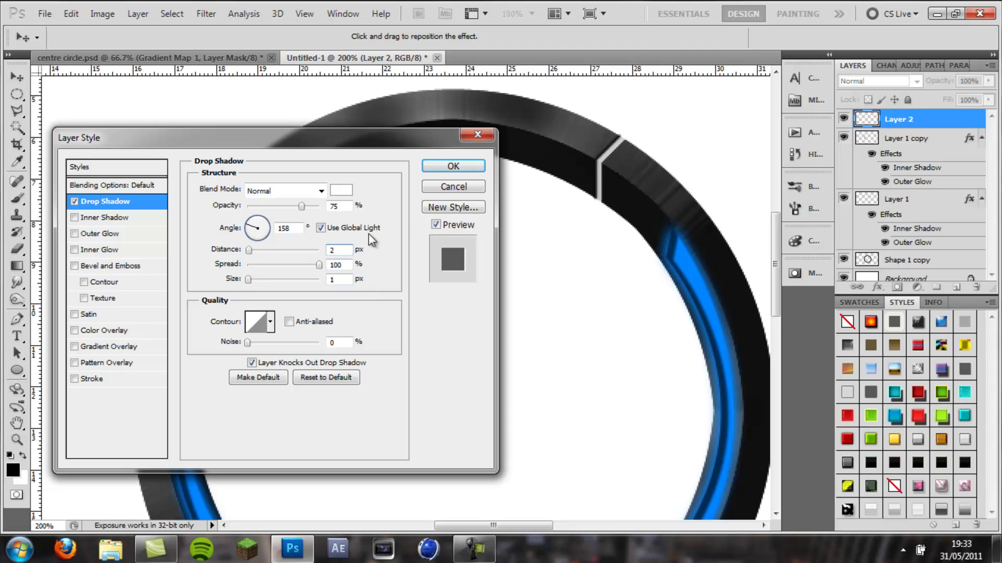
drag(301, 207, 258, 205)
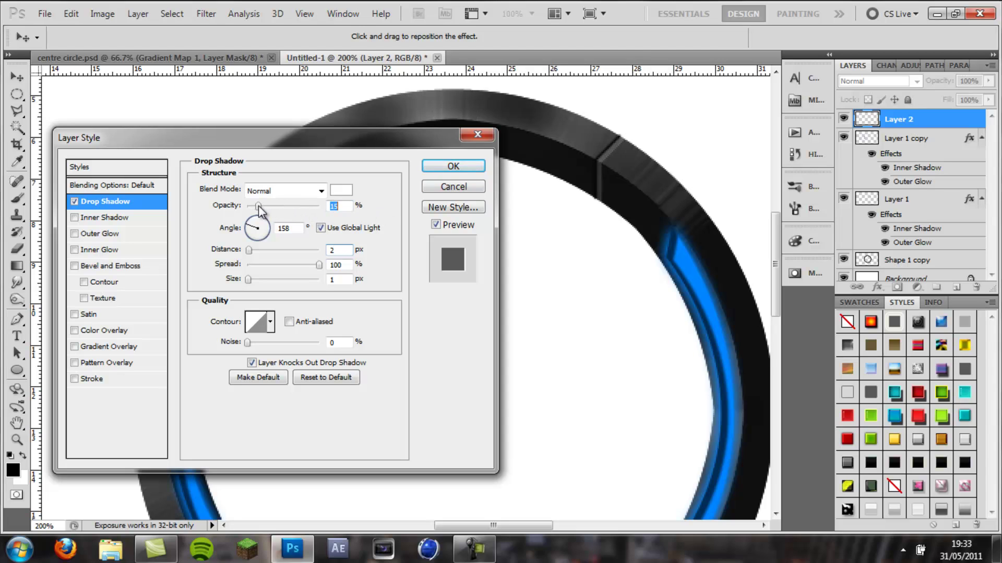
double_click(334, 252)
text(1)
drag(258, 206, 265, 209)
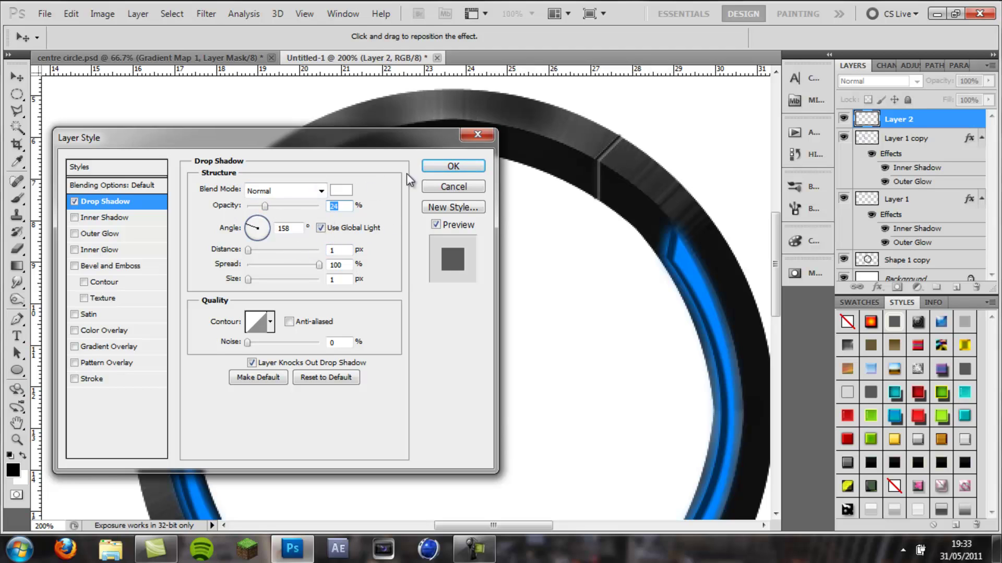
Apply the shadow, duplicate the notch beside the original, and merge both into one layer.
click(443, 165)
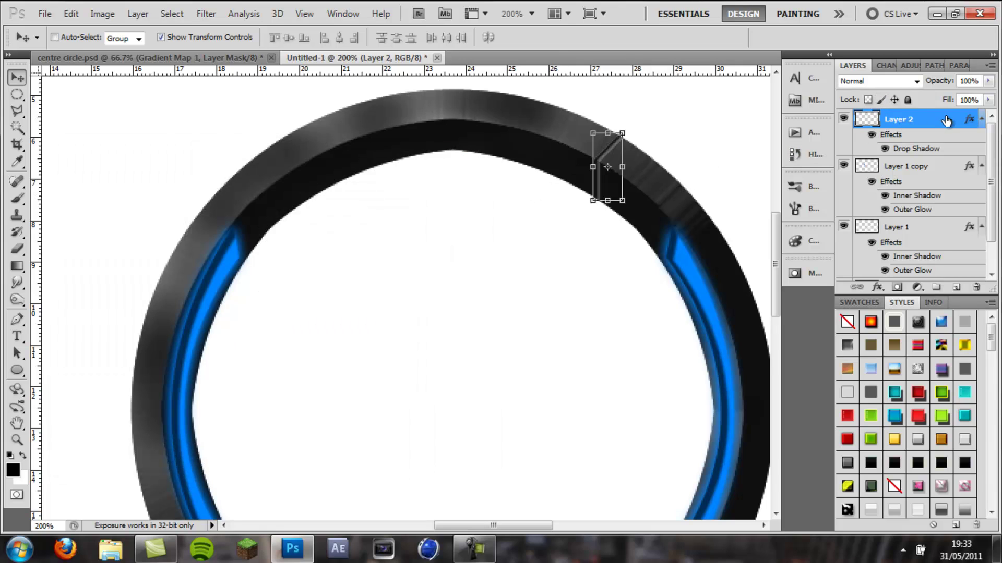
key(ctrl+j)
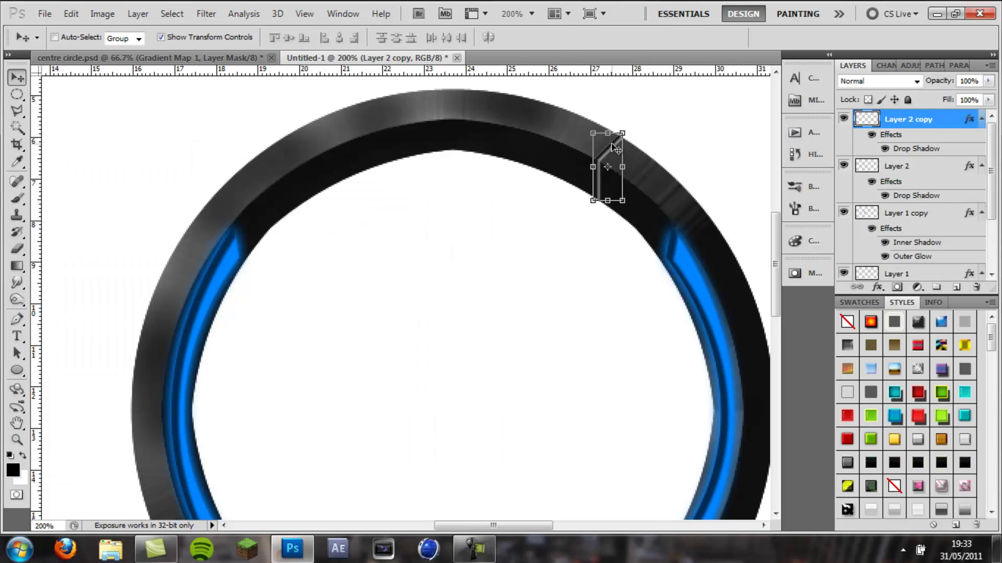
drag(615, 148, 640, 166)
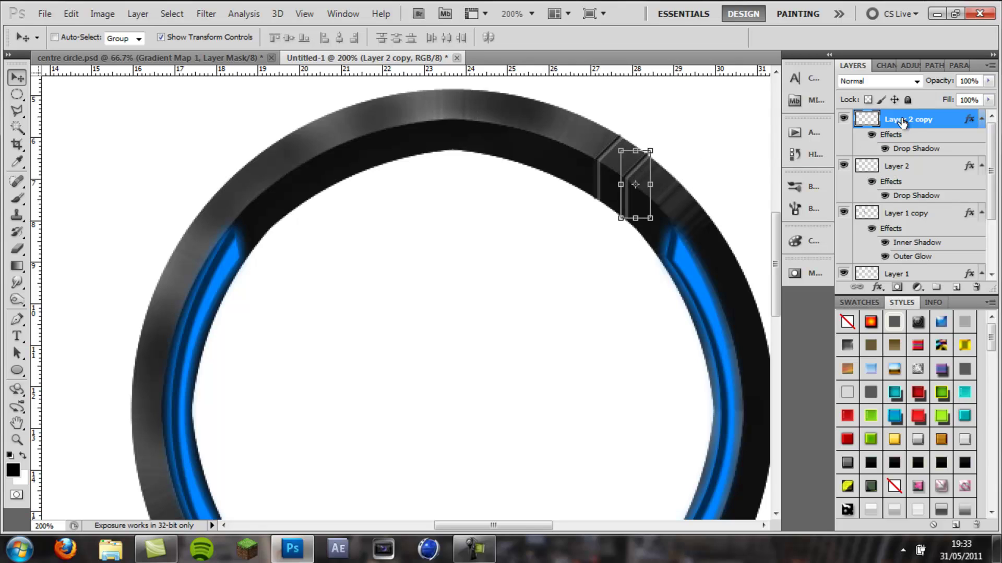
shift+click(904, 167)
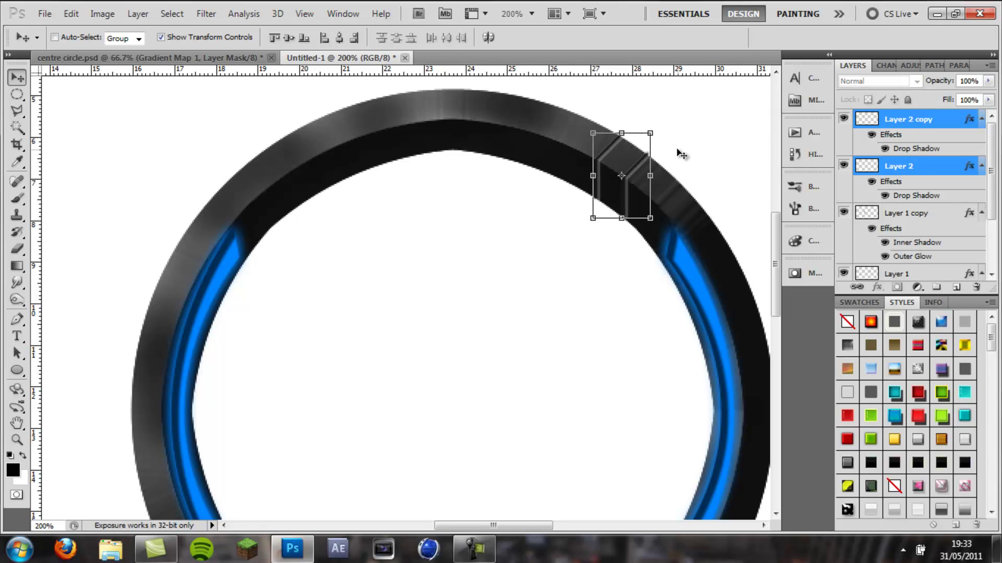
key(ctrl+e)
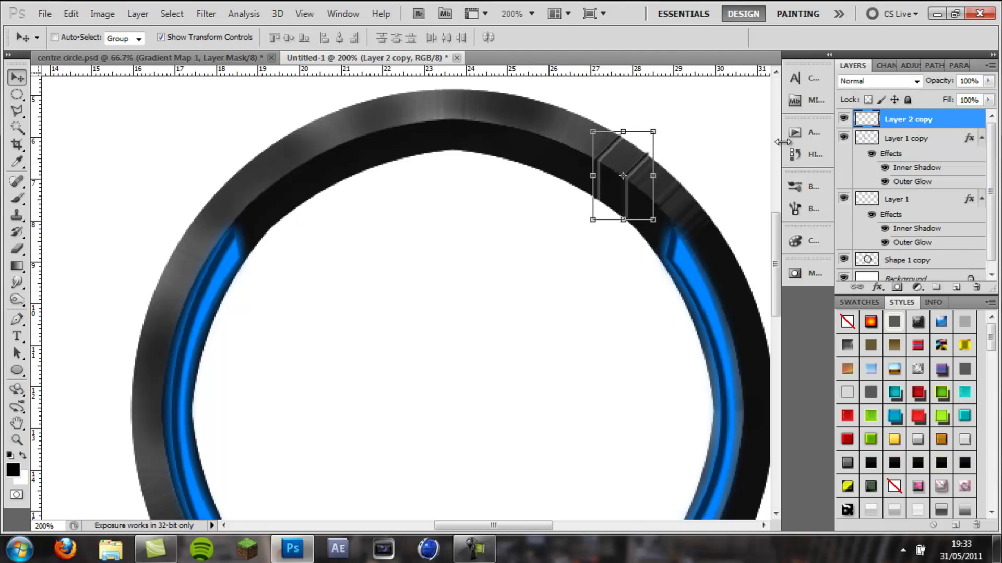
Duplicate the notch pair, flip it horizontally and place it at the ring's upper left.
key(ctrl+j)
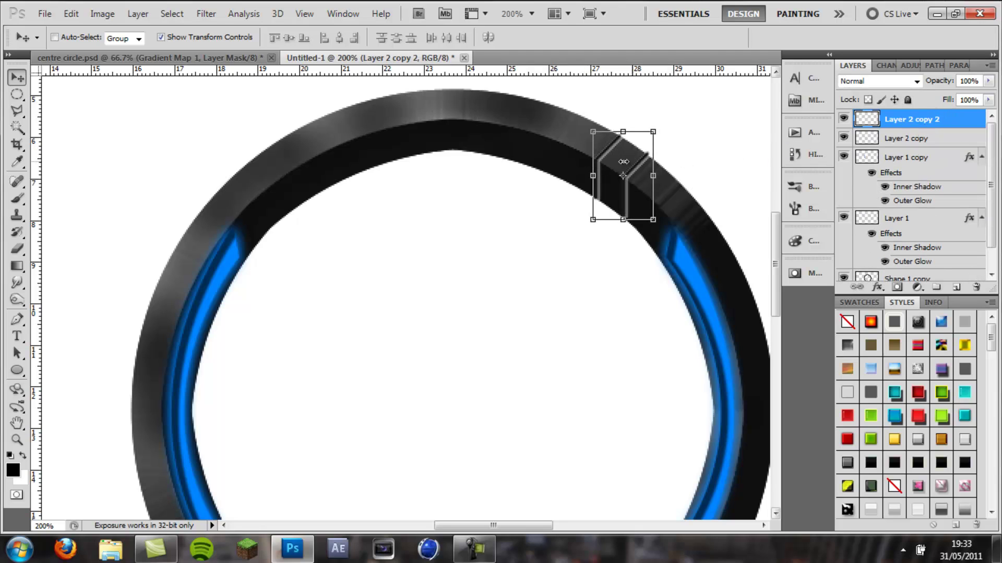
right_click(639, 141)
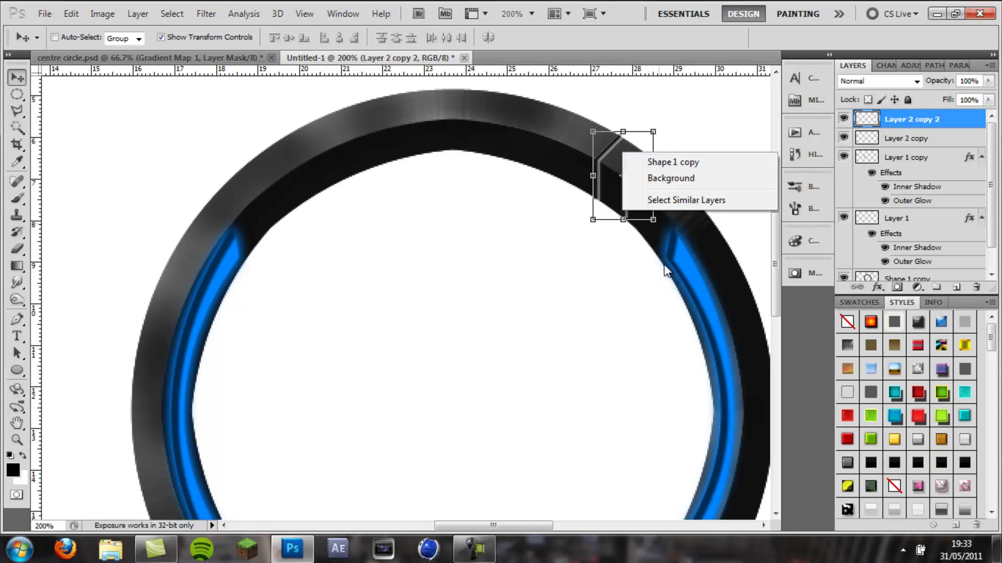
key(Escape)
key(ctrl+t)
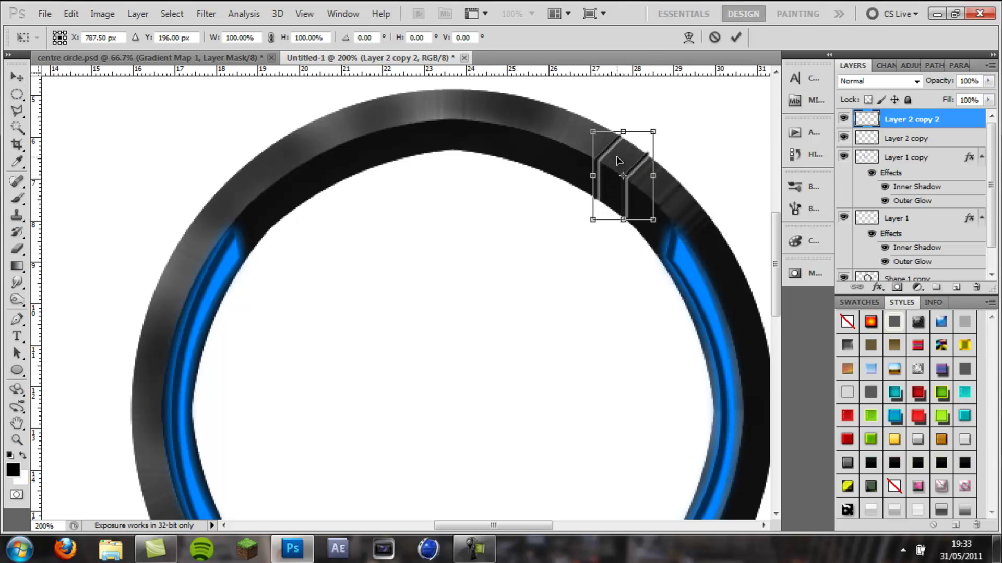
right_click(618, 160)
click(637, 367)
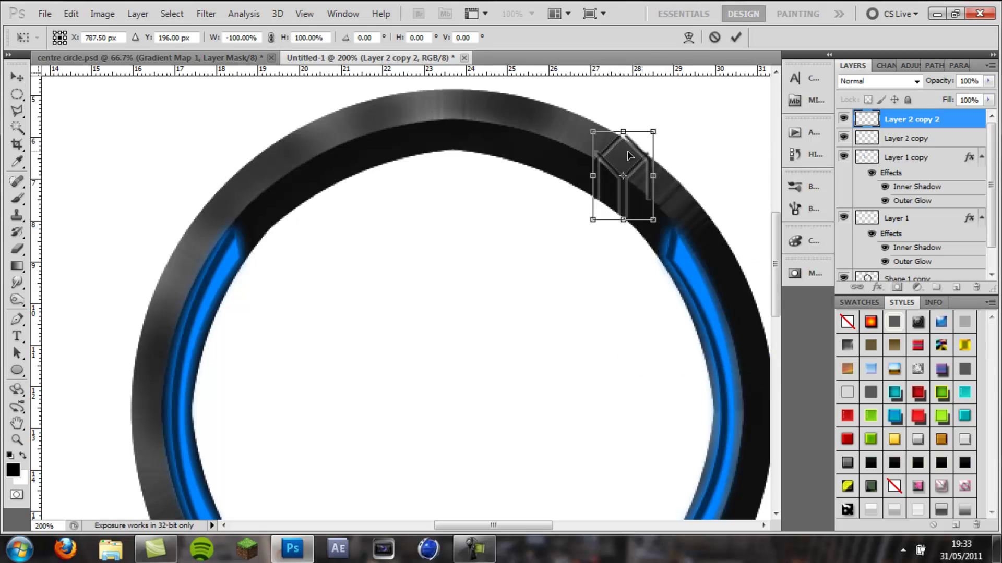
drag(629, 155, 308, 186)
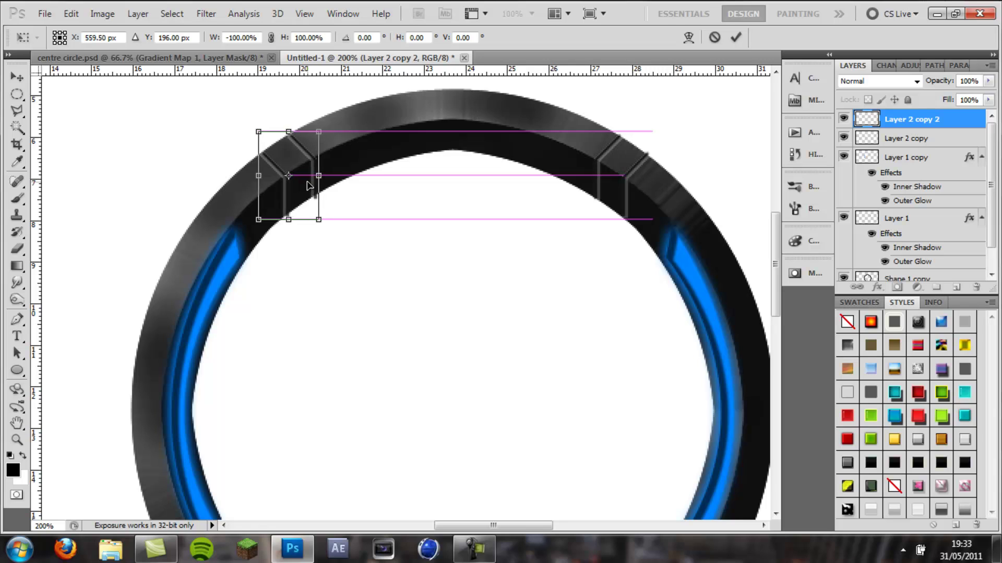
key(Return)
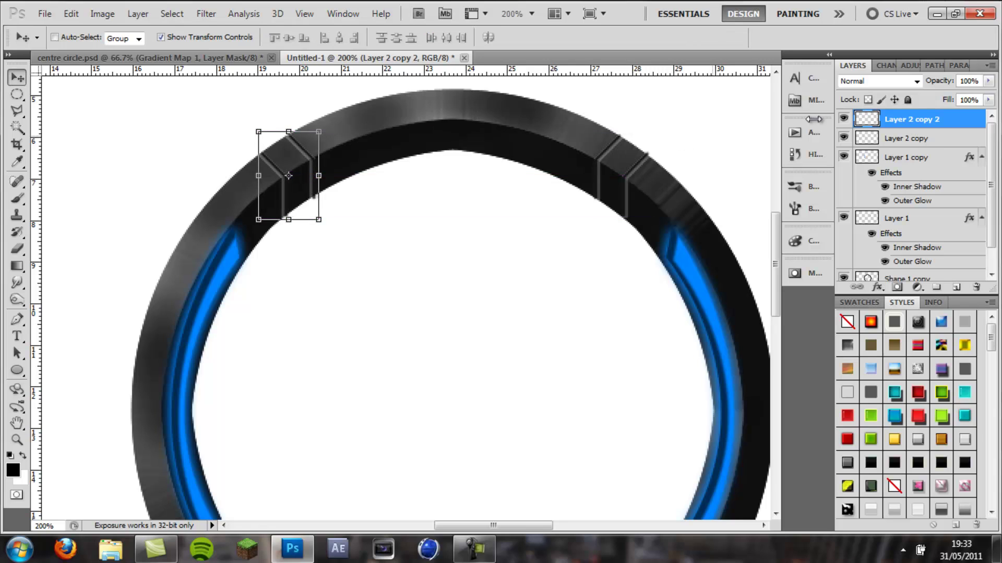
Select both notch-pair layers and duplicate them.
shift+click(910, 140)
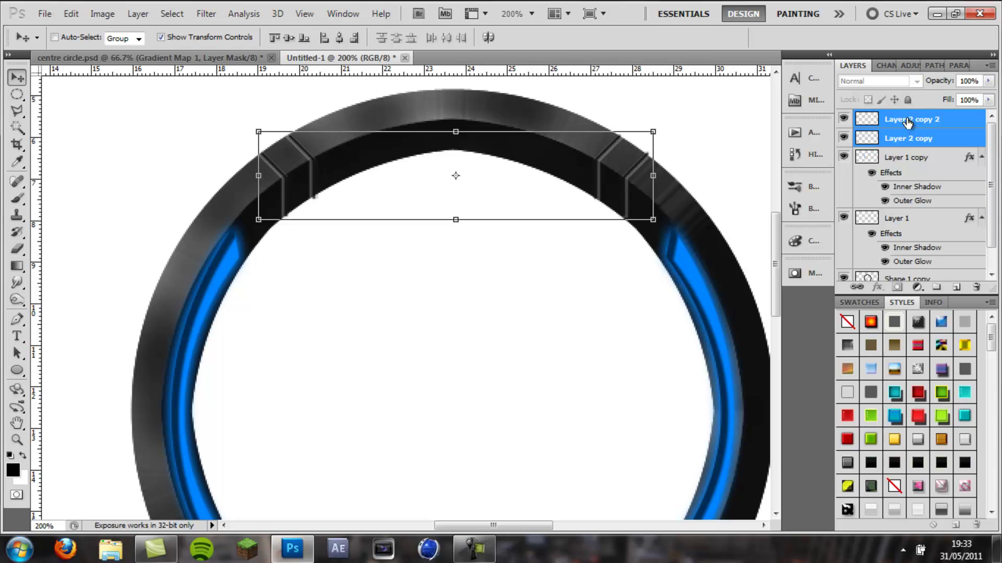
right_click(907, 121)
click(903, 177)
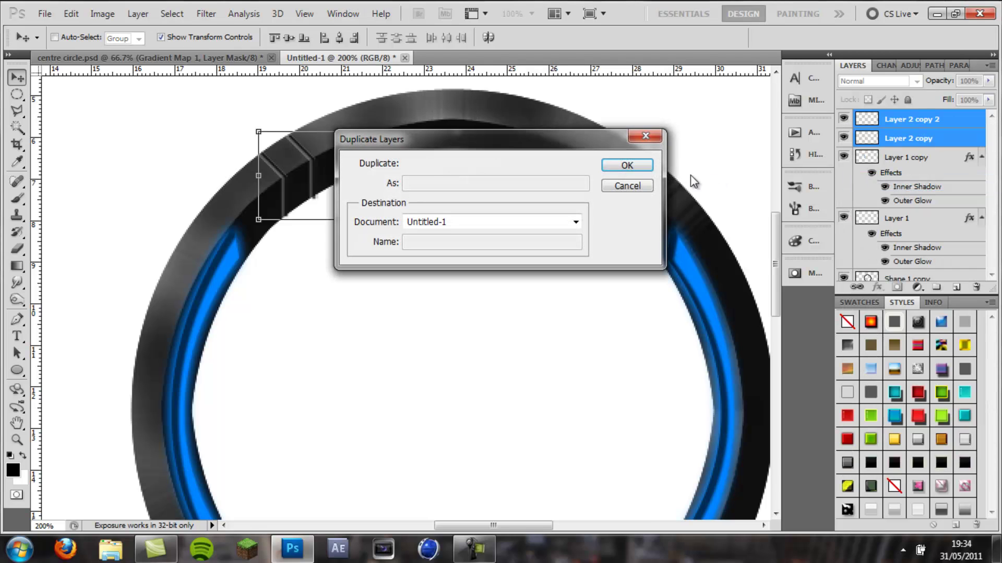
click(638, 166)
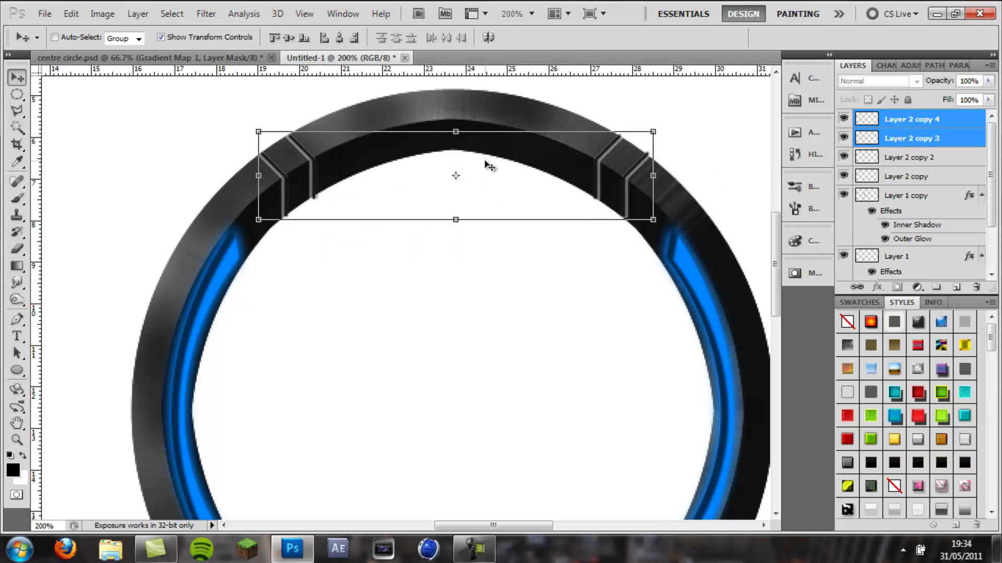
Flip the duplicated pairs vertically and move them to the ring's lower corners.
key(ctrl+t)
right_click(532, 175)
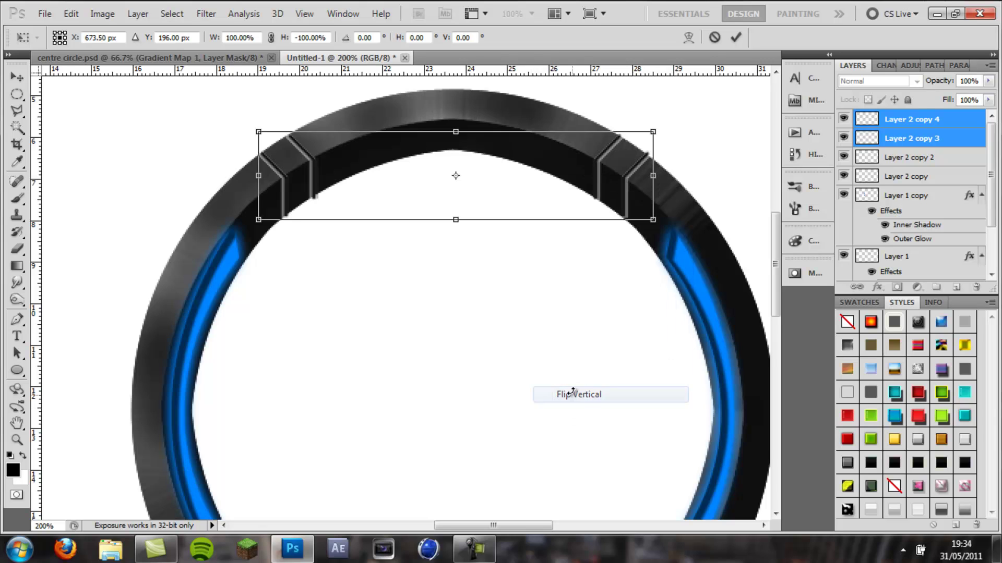
scroll(503, 329, down, 3)
drag(543, 120, 543, 358)
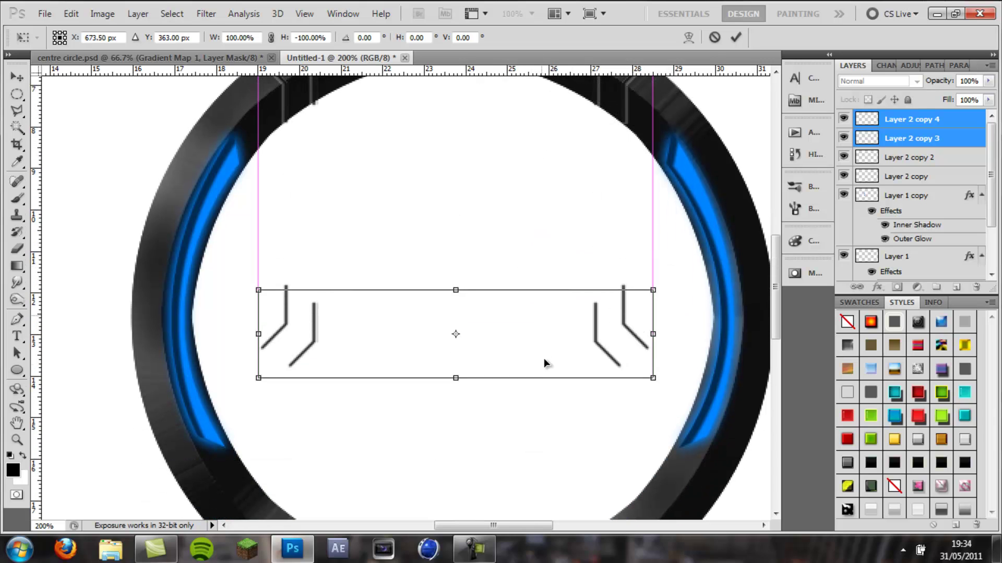
scroll(544, 358, down, 5)
drag(536, 205, 536, 376)
key(Return)
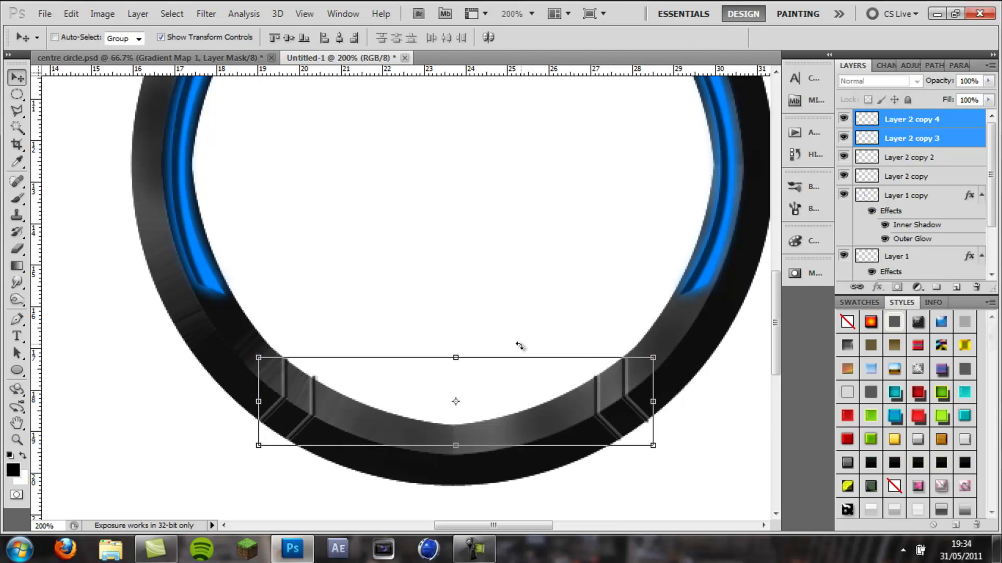
key(ctrl+minus)
scroll(527, 348, up, 3)
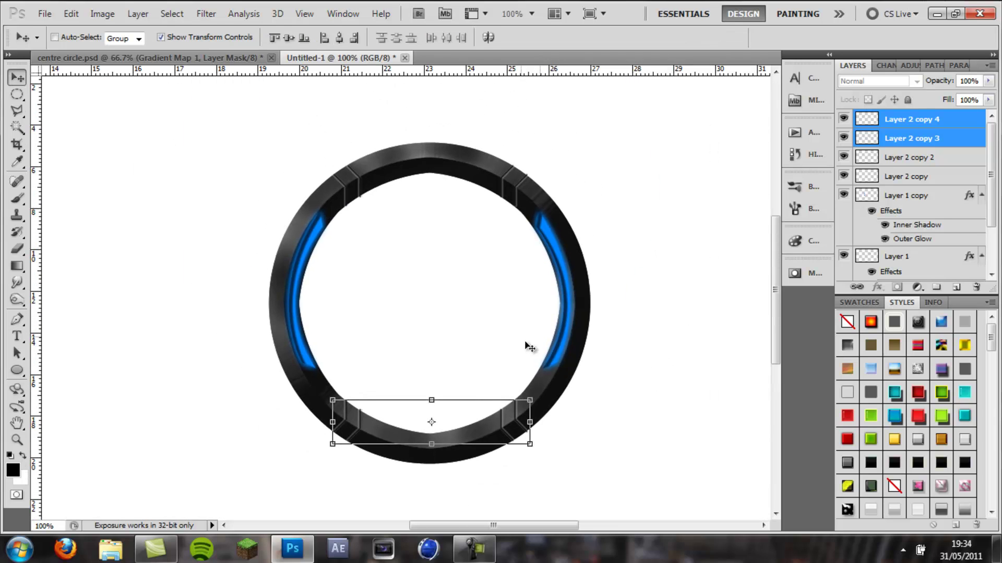
ctrl+click(694, 287)
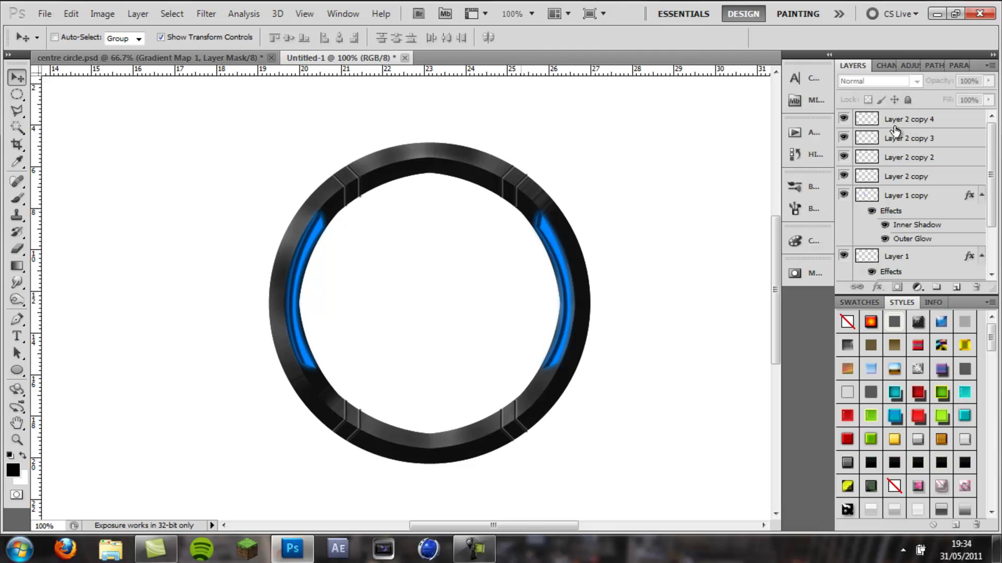
Rework Layer 1 copy's Inner Shadow: choke 7%, distance 3 px, slightly larger size.
click(908, 198)
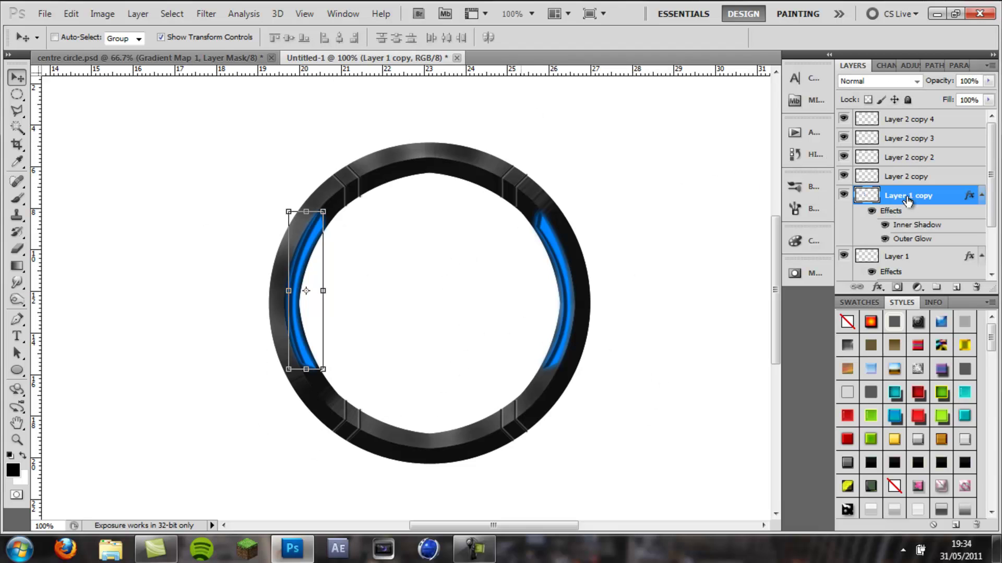
double_click(947, 197)
click(111, 218)
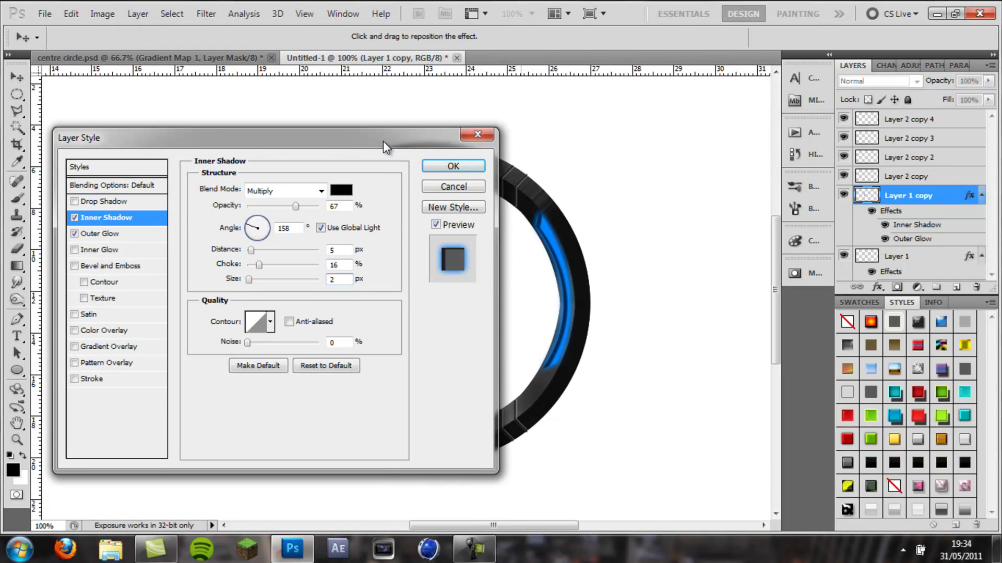
drag(383, 141, 716, 164)
drag(581, 286, 584, 290)
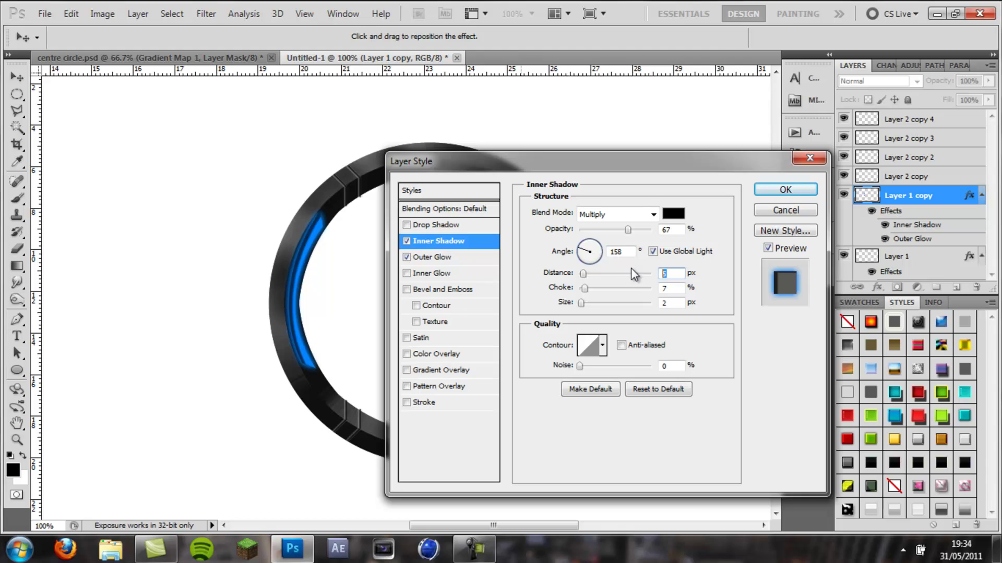
key(BackSpace)
text(3)
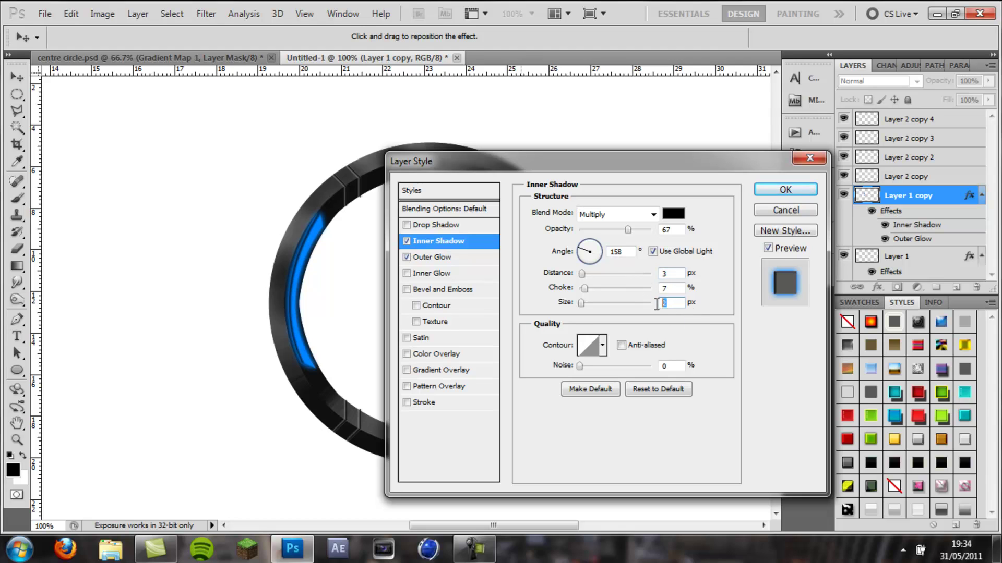
drag(581, 303, 585, 303)
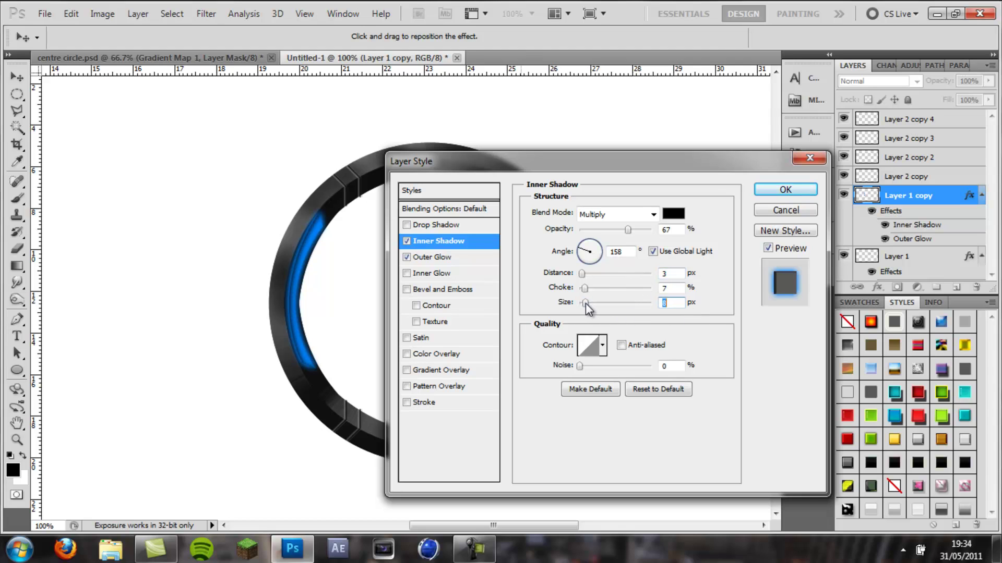
click(785, 190)
right_click(923, 196)
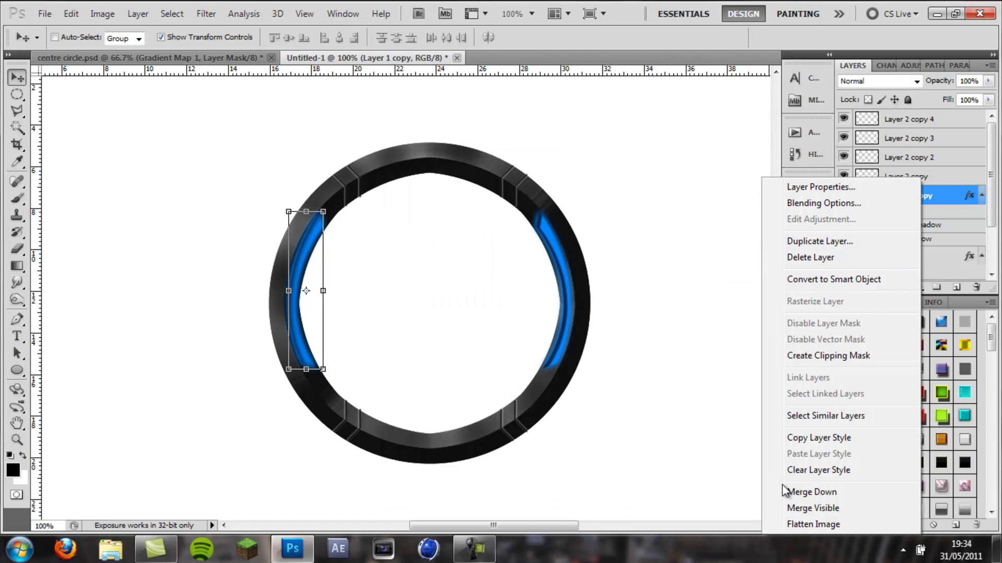
Copy the left blue arc's layer style and paste it onto the right blue arc.
click(821, 442)
click(912, 230)
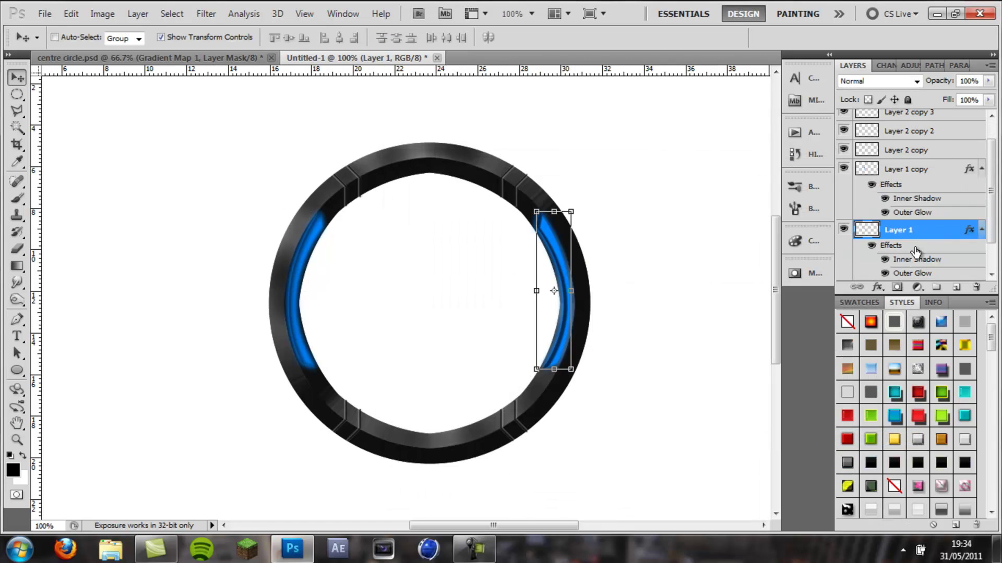
right_click(913, 231)
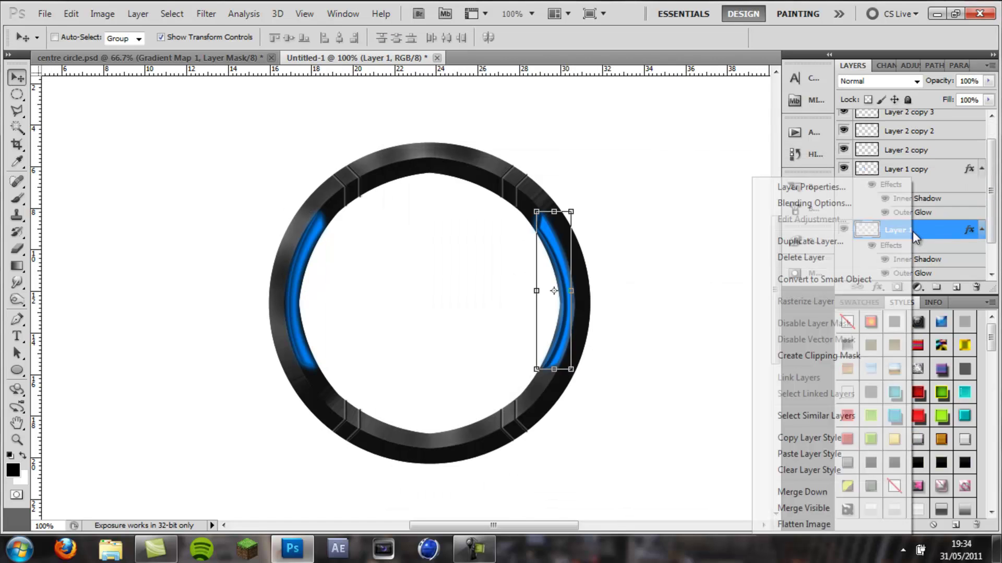
click(825, 455)
Compare with the finished red button document, then return to the blue ring document.
scroll(912, 198, up, 1)
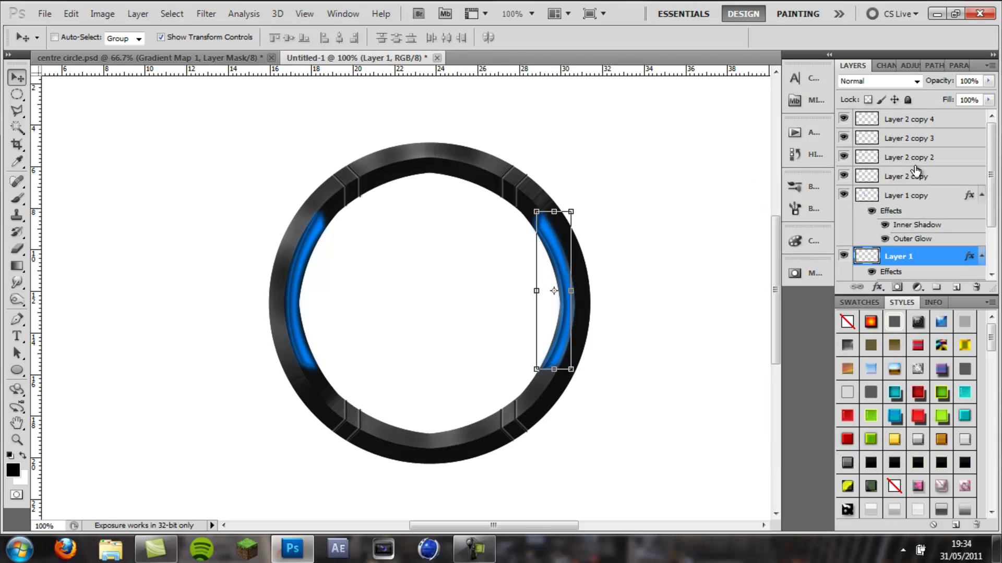
click(912, 120)
click(151, 57)
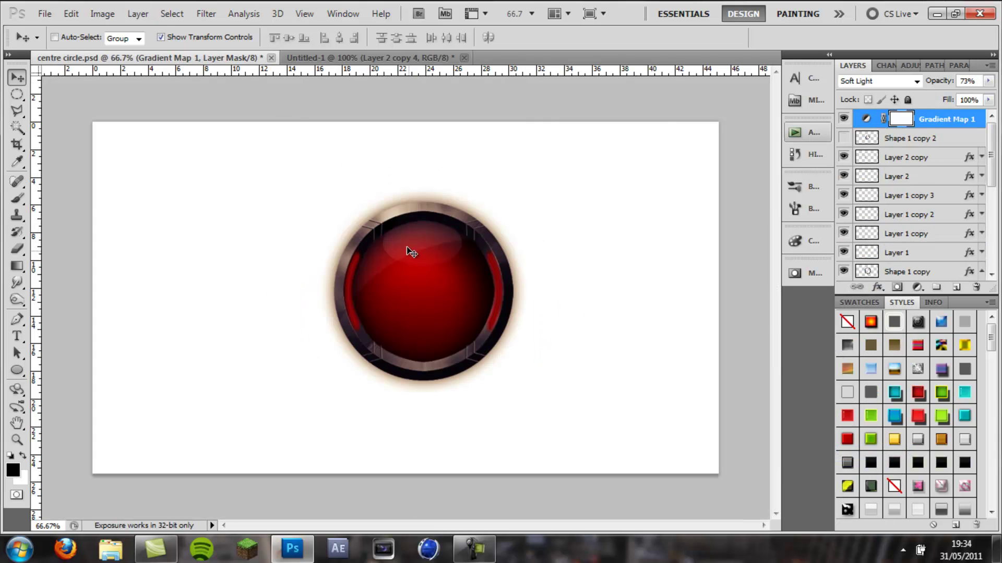
click(373, 59)
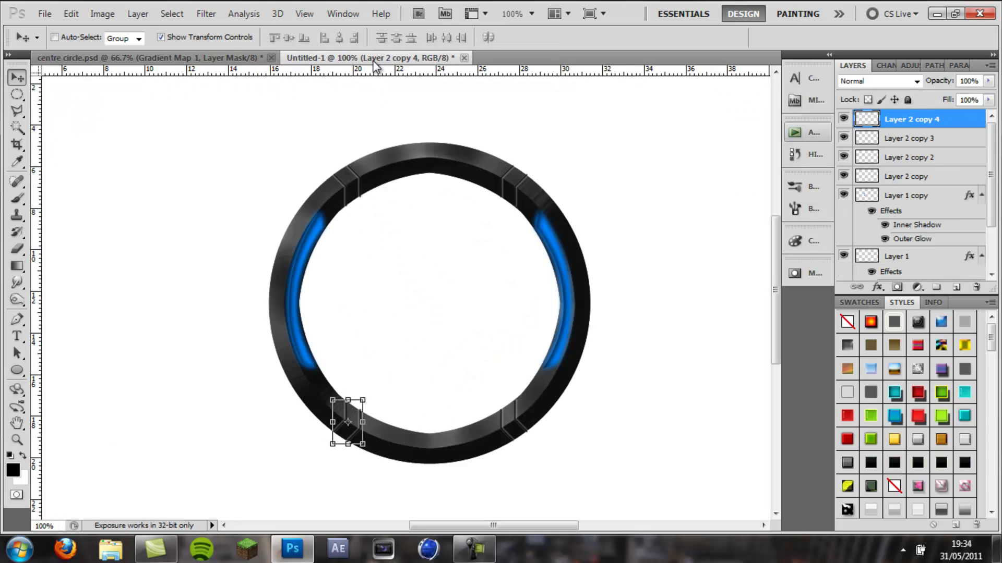
click(240, 58)
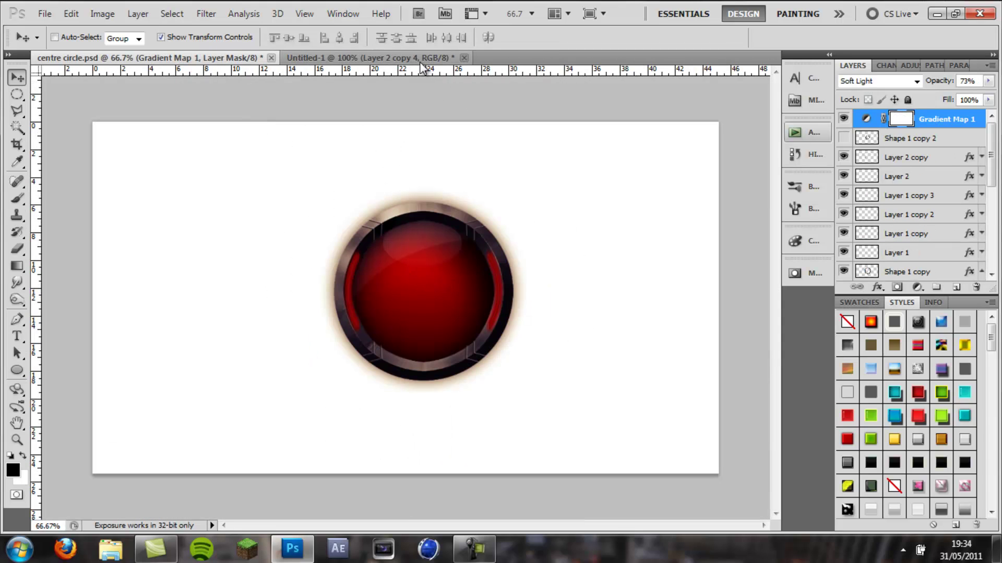
click(368, 57)
Select the Background layer in Untitled-1 and create a new empty layer above it.
scroll(895, 204, down, 3)
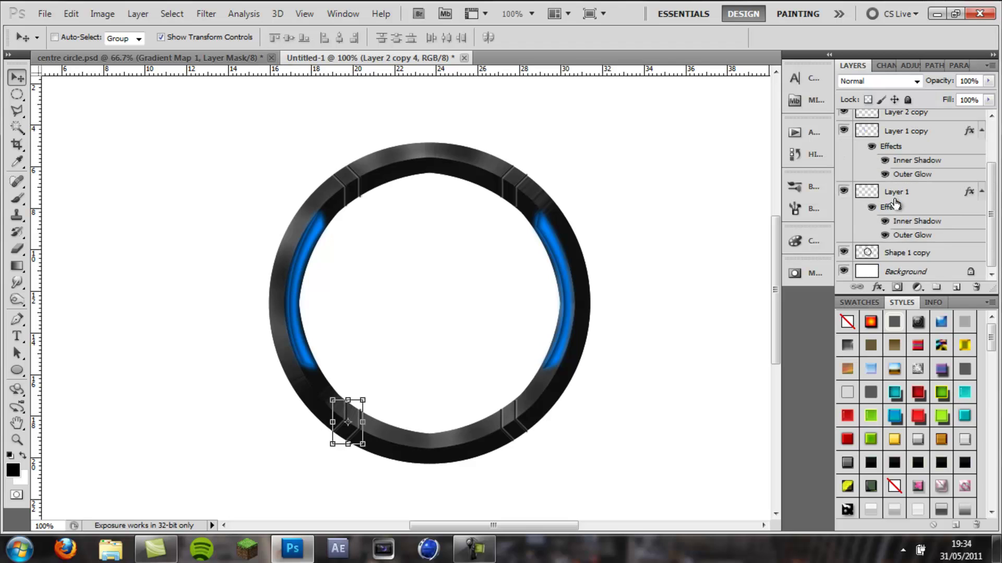
click(905, 272)
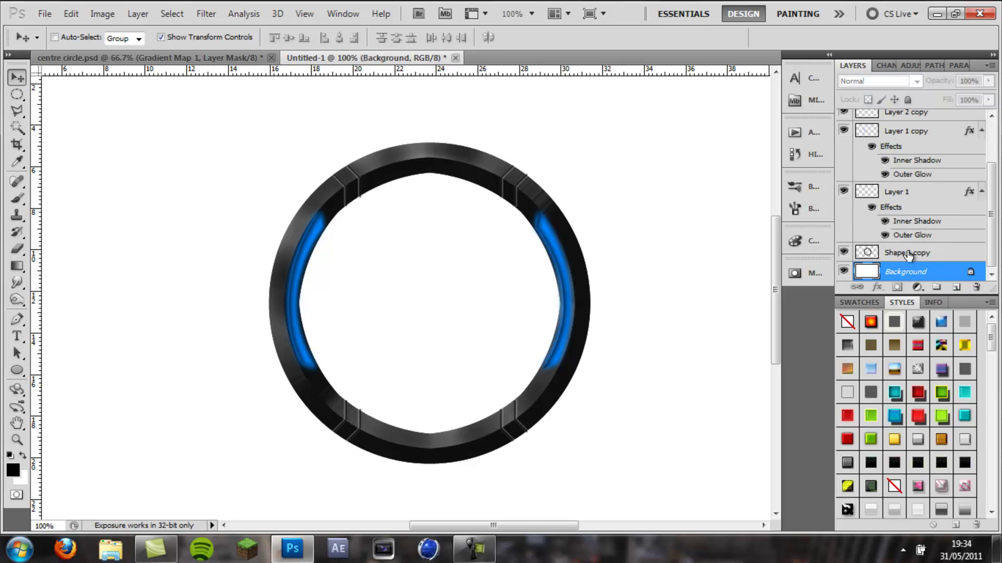
click(900, 253)
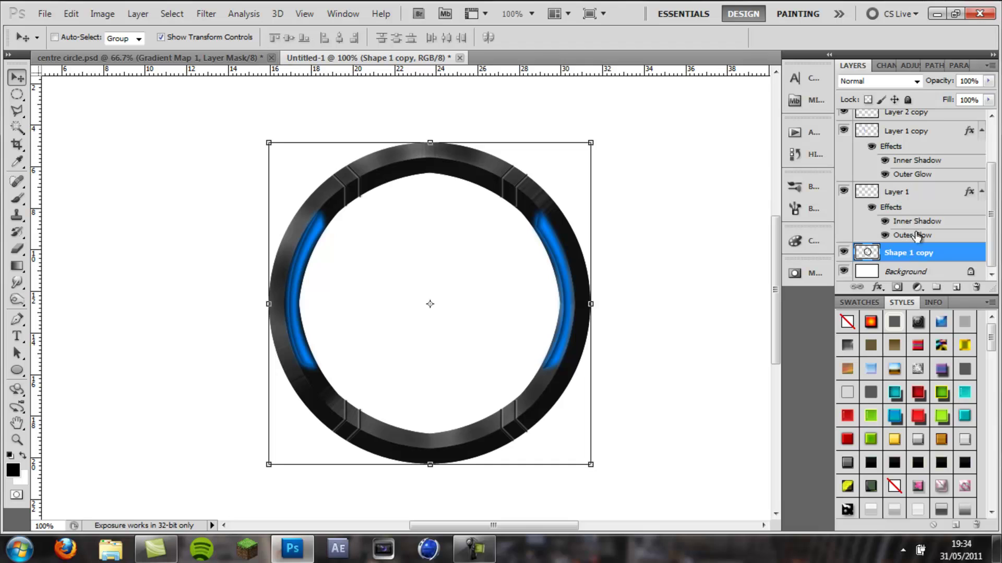
click(908, 271)
click(957, 288)
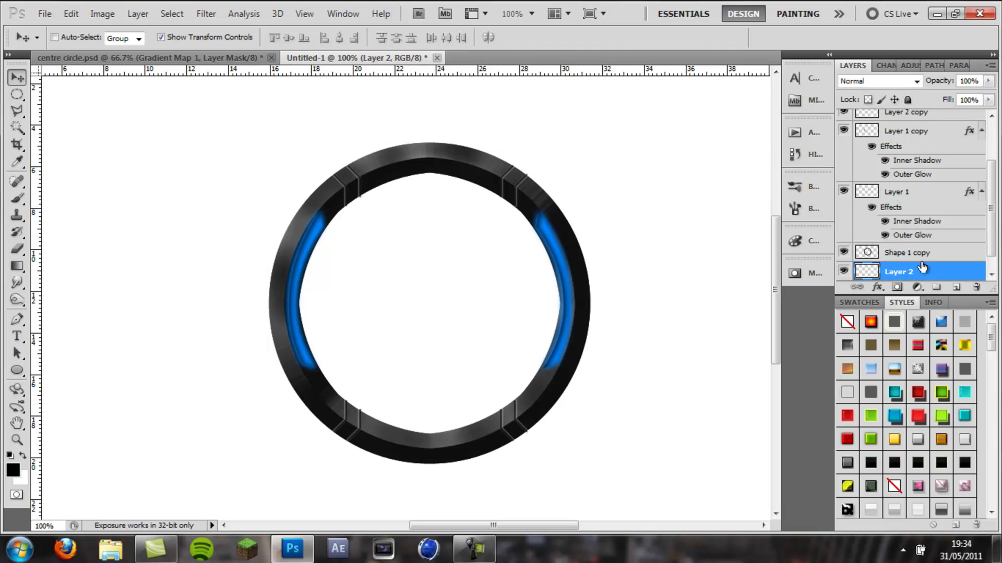
Choose the Ellipse tool and set the foreground colour to bright blue.
click(17, 371)
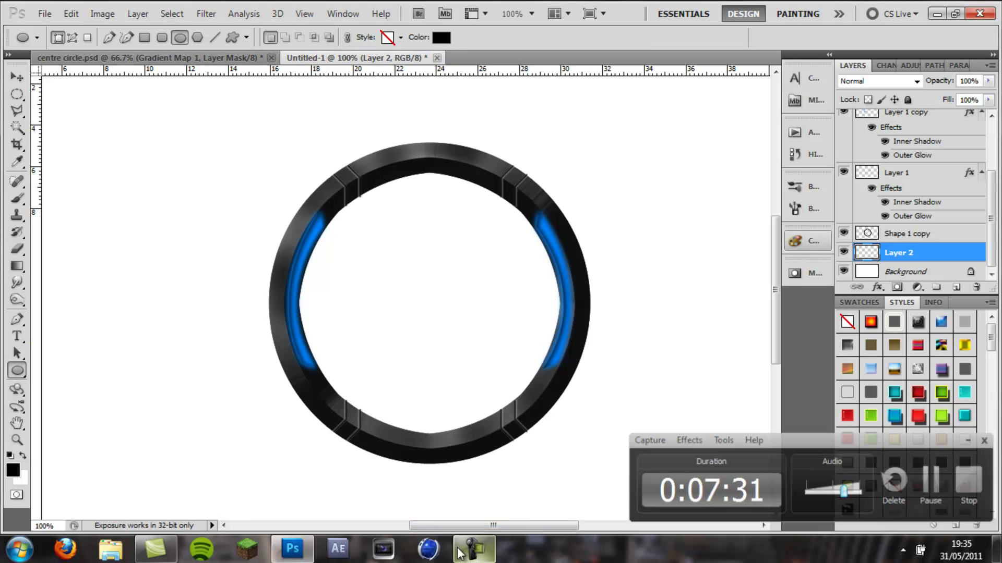
click(13, 471)
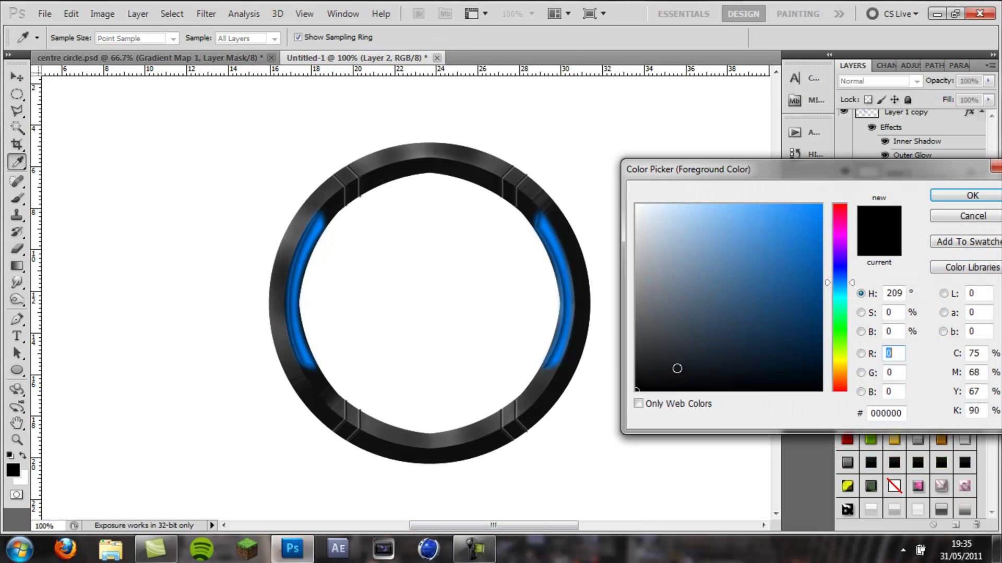
click(822, 205)
click(971, 195)
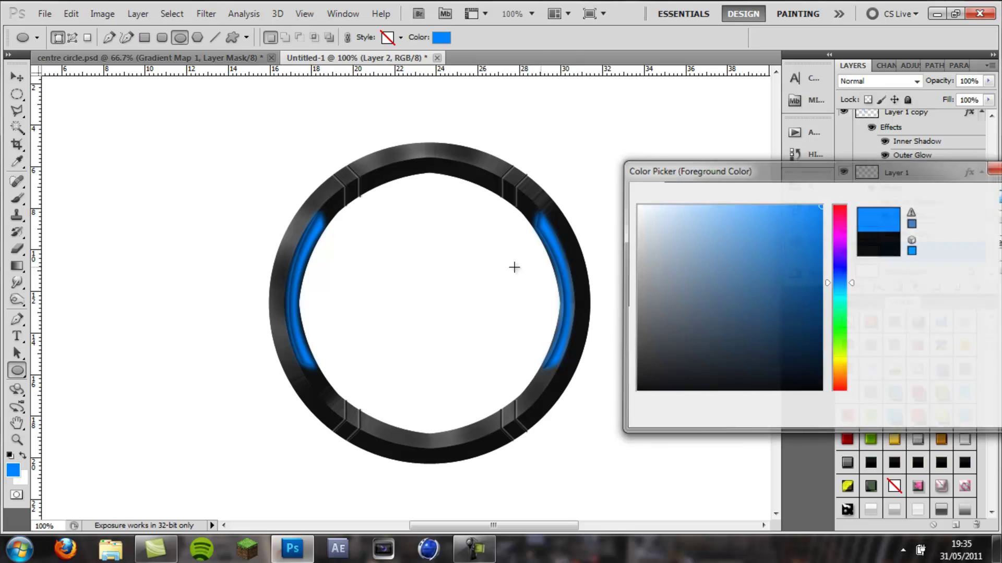
Draw a blue circle over the ring's hole and centre it inside the ring.
drag(264, 211, 809, 482)
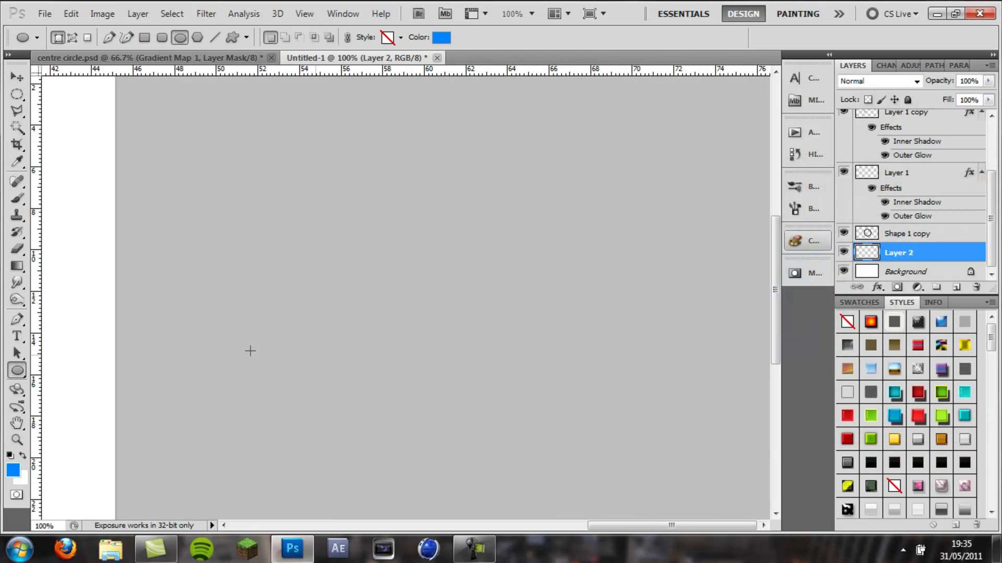
drag(72, 339, 257, 384)
key(ctrl+z)
drag(645, 518, 478, 477)
drag(191, 140, 610, 437)
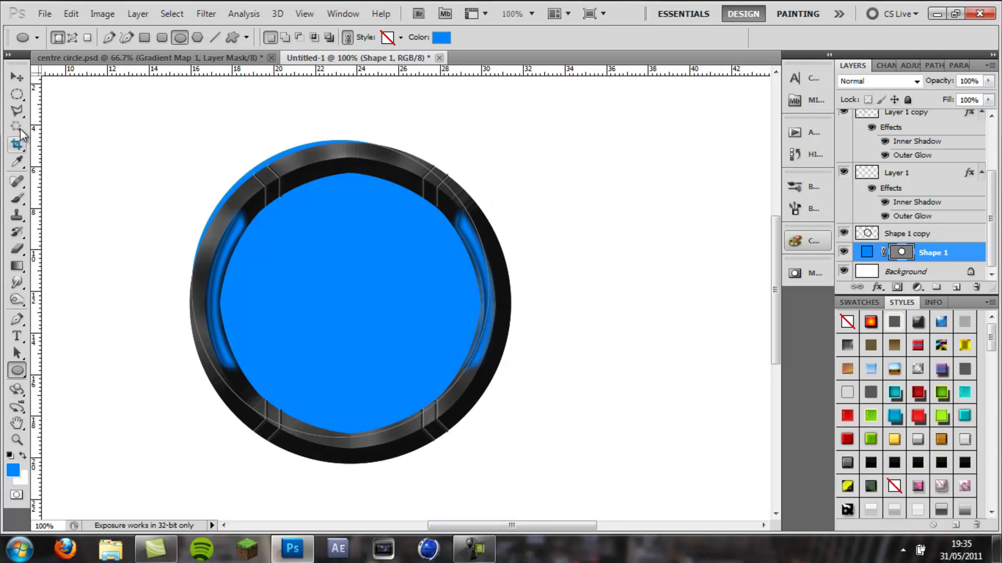
click(18, 78)
drag(258, 209, 278, 229)
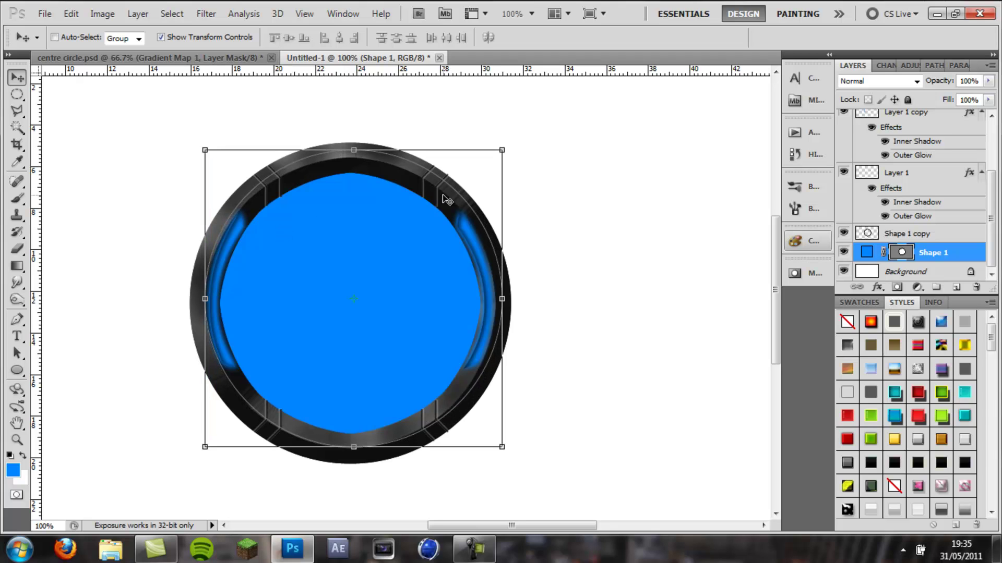
right_click(928, 256)
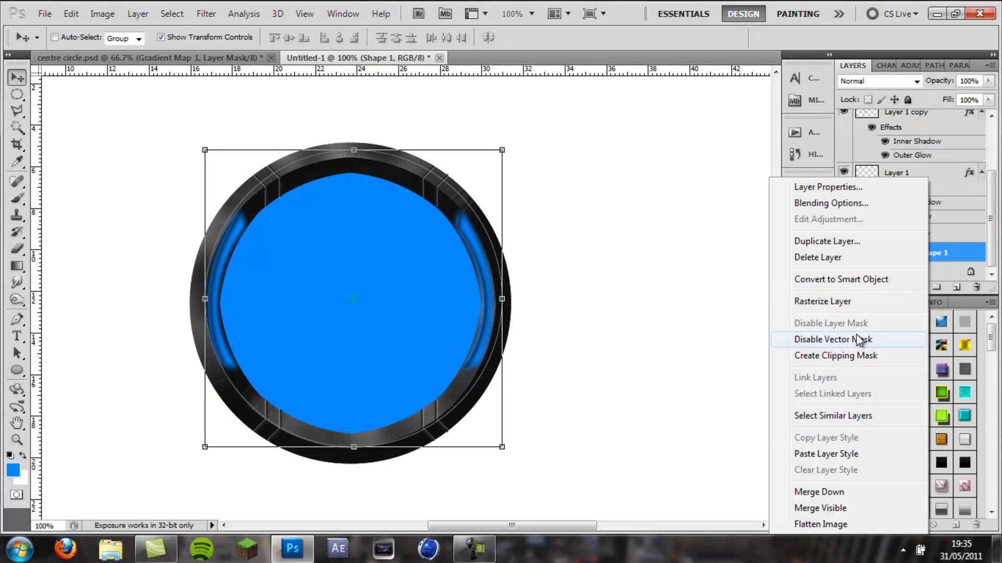
Rasterize Shape 1 and add an Inner Shadow: 5 px distance, 48% choke, 133 px size.
click(820, 298)
double_click(927, 254)
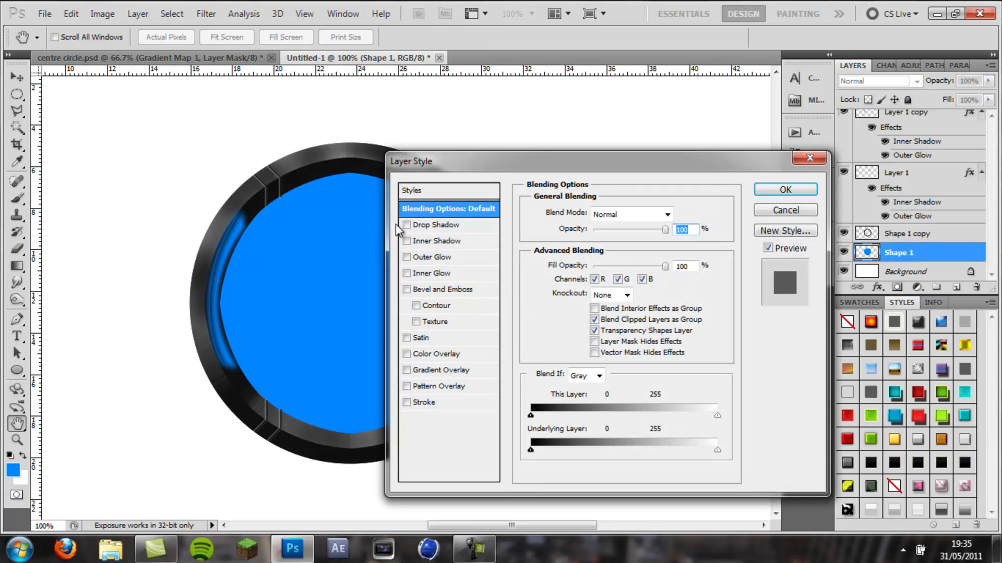
click(433, 243)
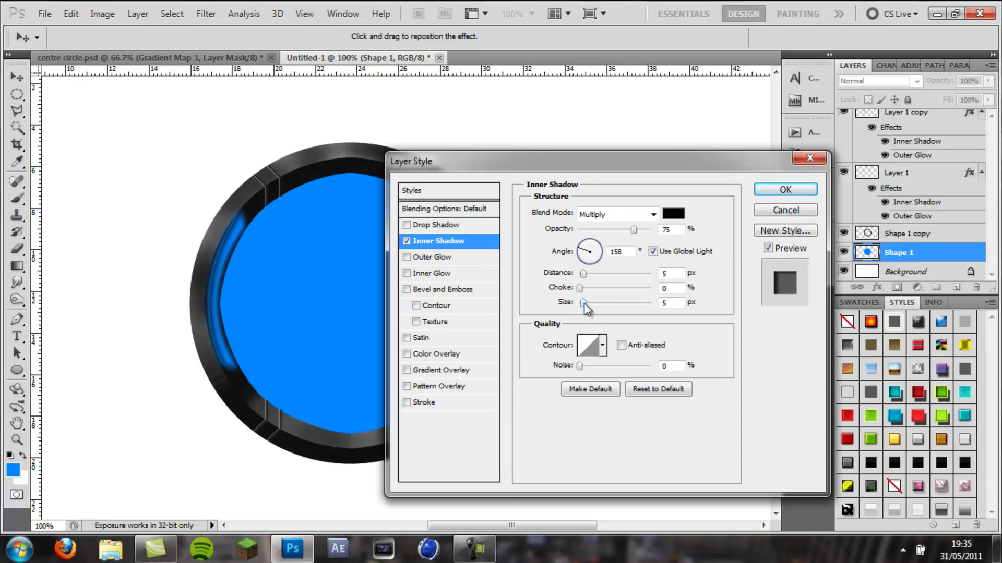
drag(583, 305, 622, 302)
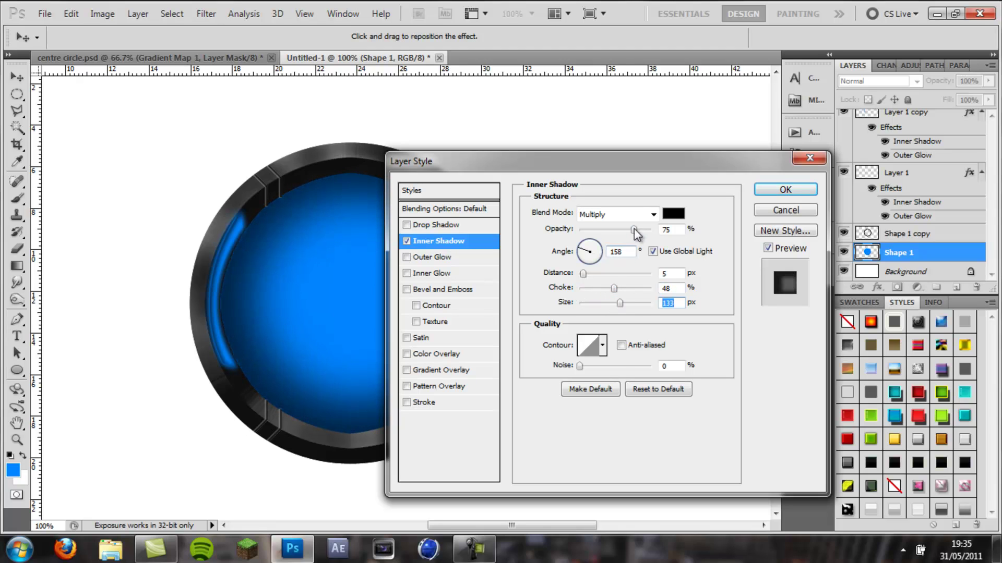
click(787, 191)
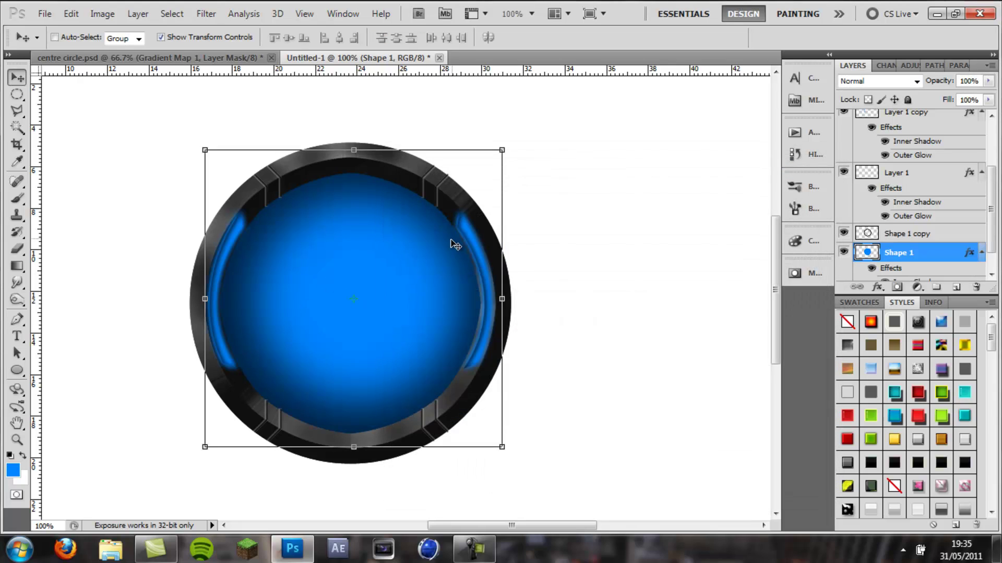
Deselect the layer and zoom out to view the whole canvas.
click(396, 249)
scroll(931, 246, down, 2)
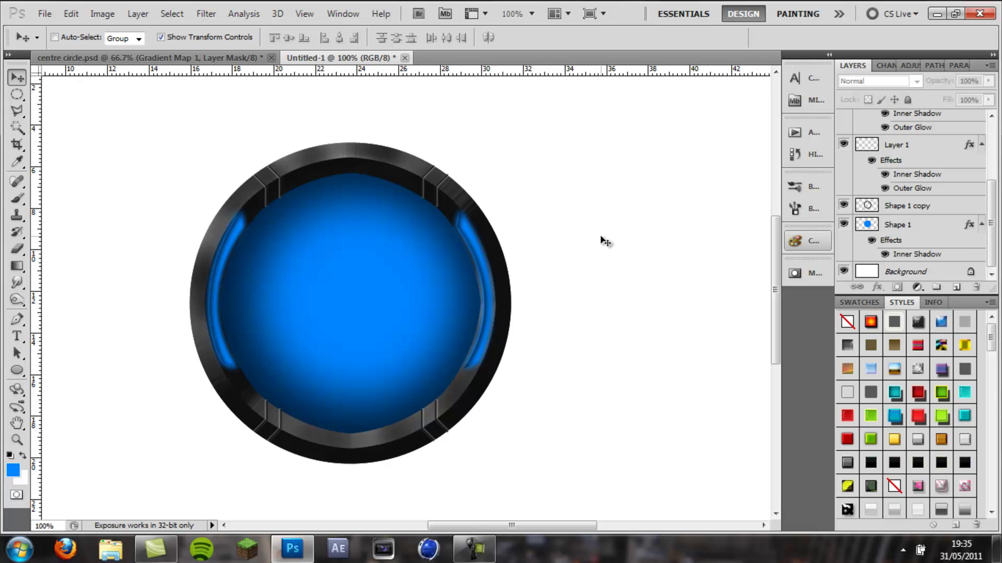
key(ctrl+minus)
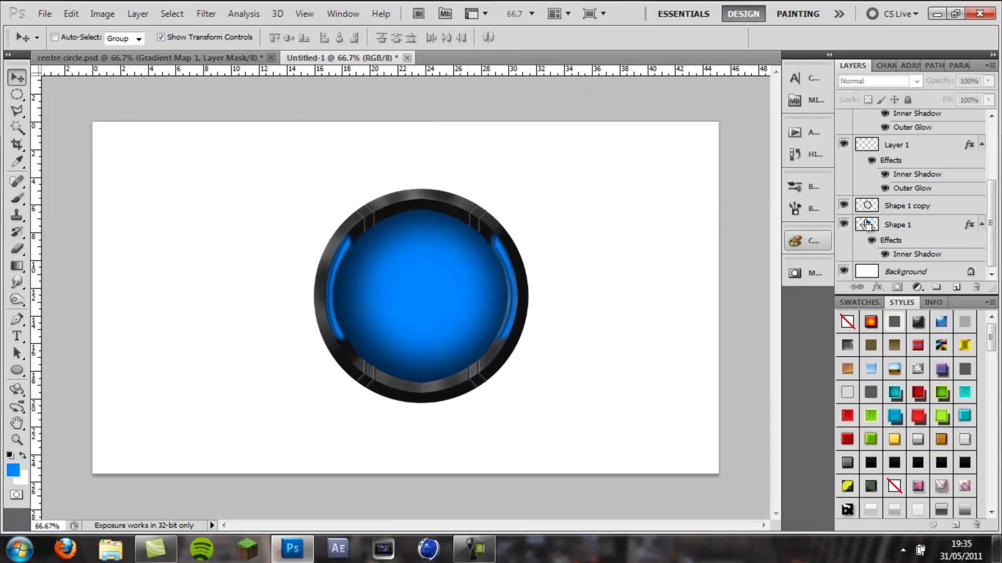
drag(17, 94, 76, 107)
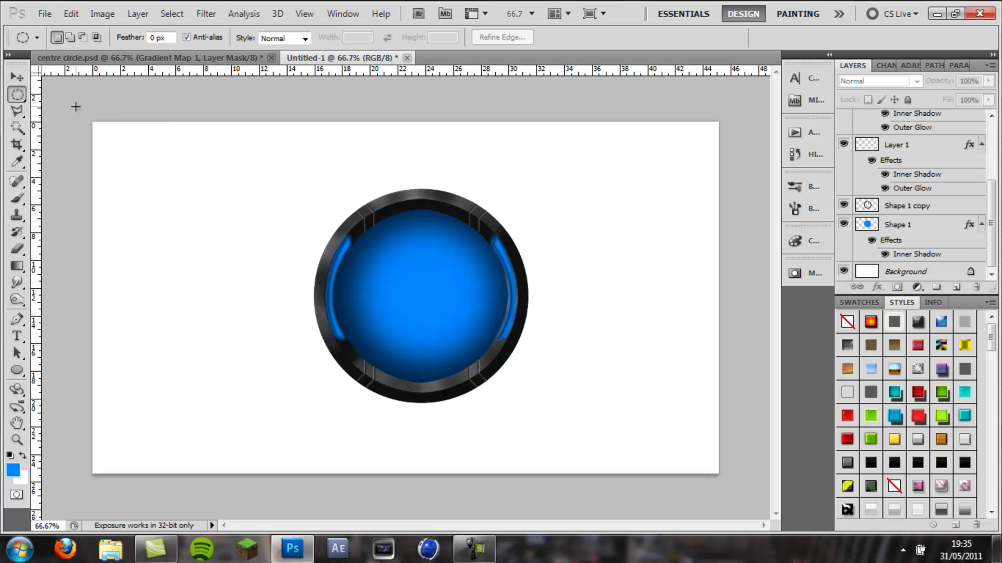
Create a new layer above the blue circle and select an oval across the sphere's top.
click(911, 230)
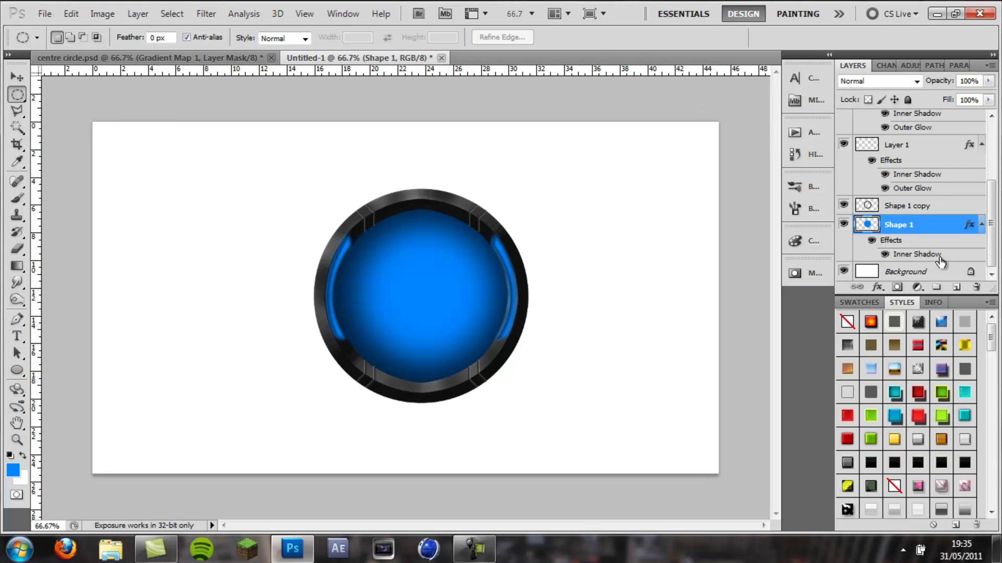
click(956, 287)
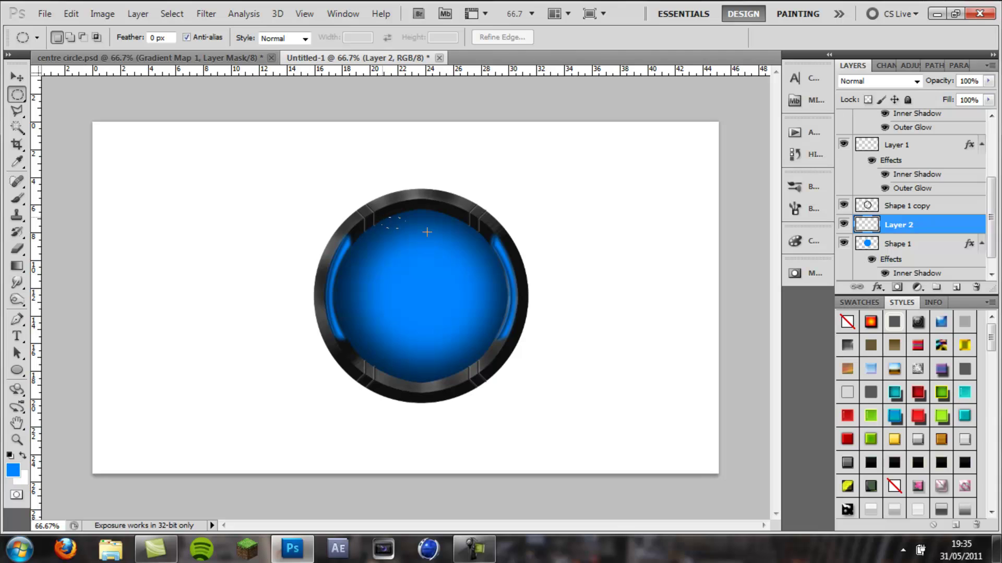
drag(466, 262, 434, 241)
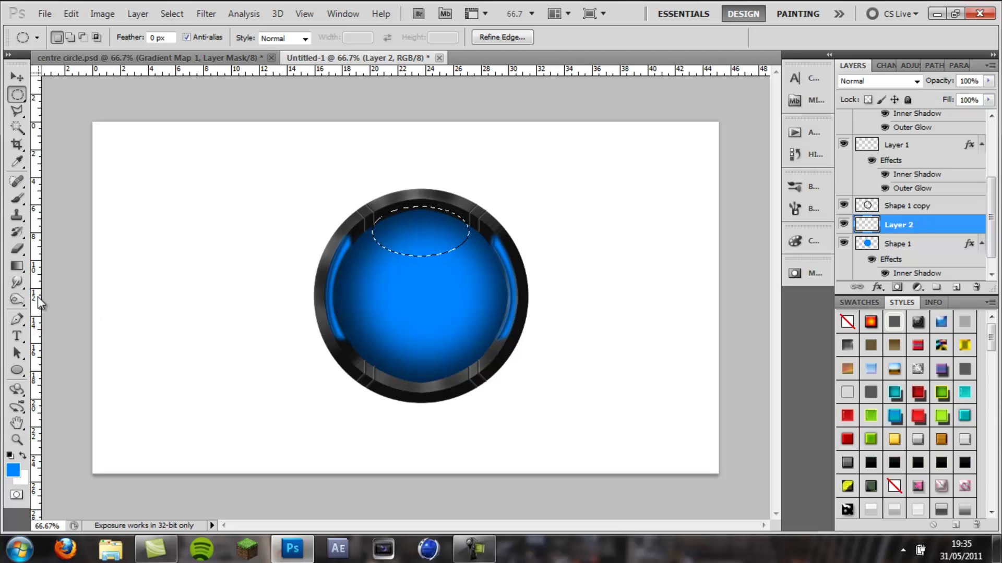
Fill the oval with a white-to-transparent gradient, deselect, and set layer opacity to 35%.
click(17, 267)
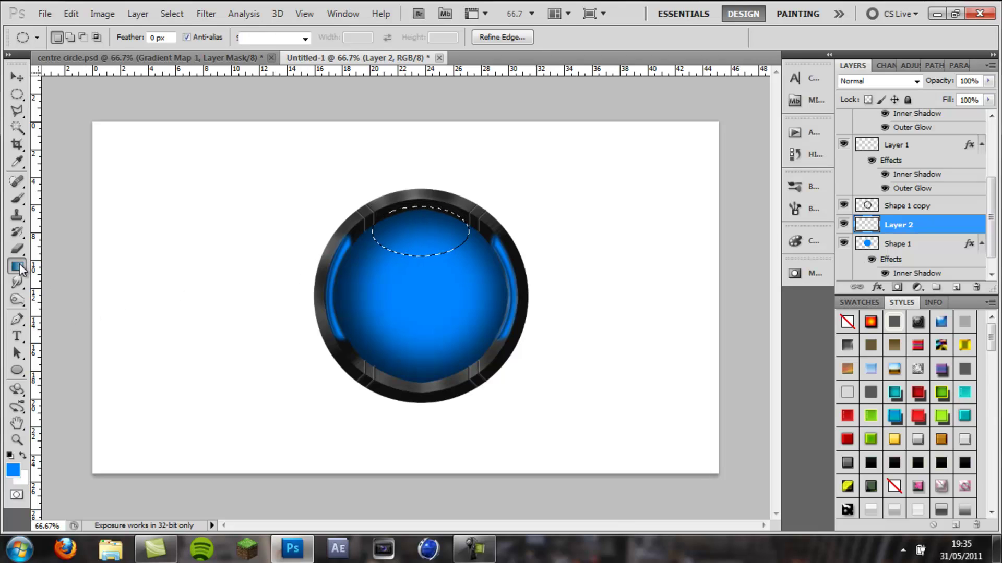
click(10, 456)
click(23, 456)
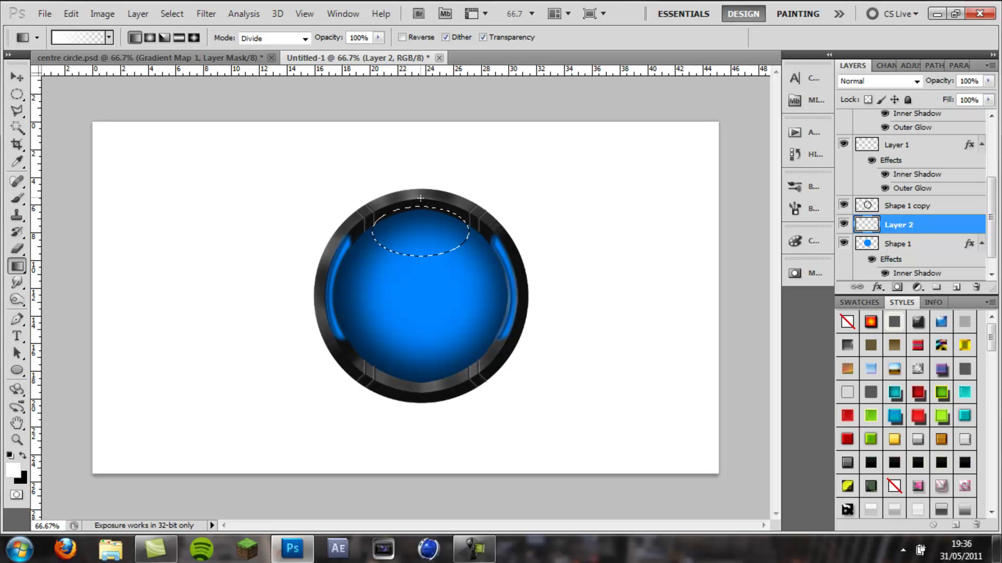
drag(419, 195, 421, 290)
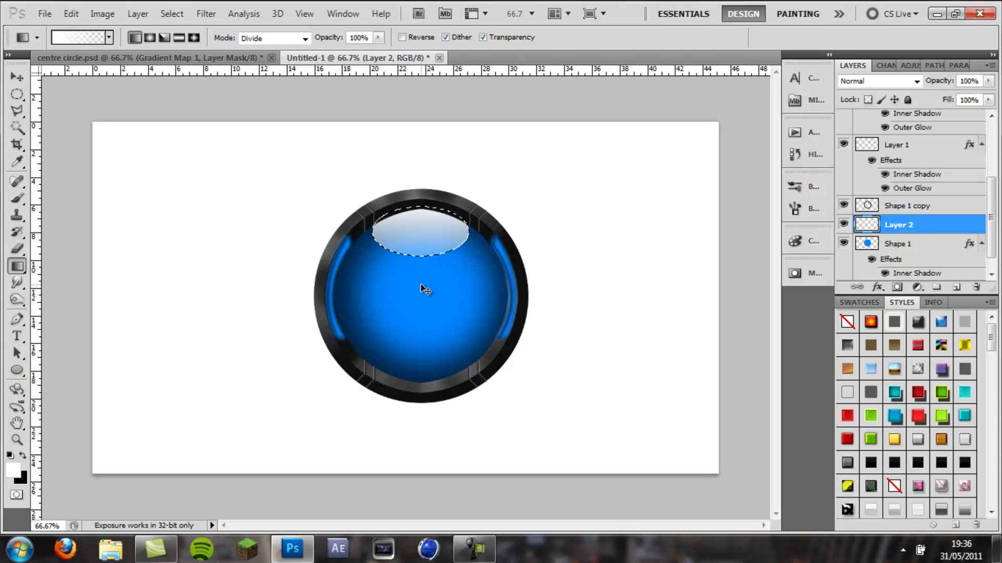
key(ctrl+d)
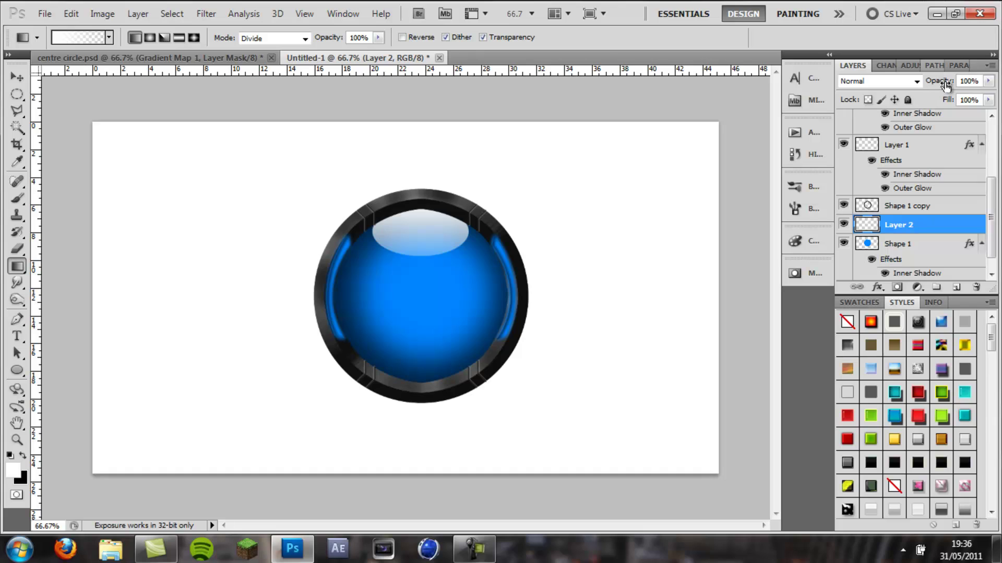
drag(945, 86, 897, 96)
scroll(916, 188, down, 1)
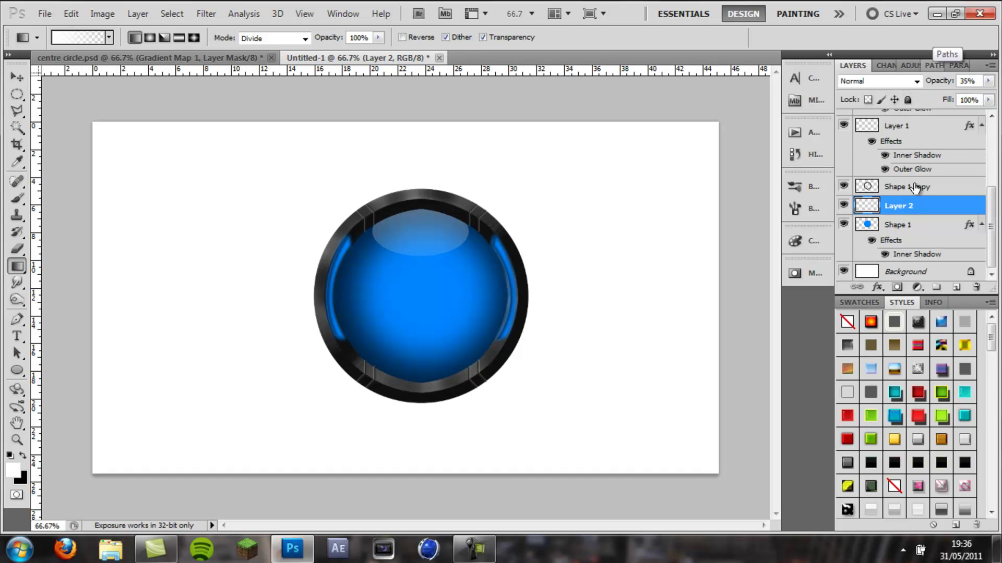
On a new Layer 3, subtract ellipses from the circle selection to leave a top crescent.
click(880, 224)
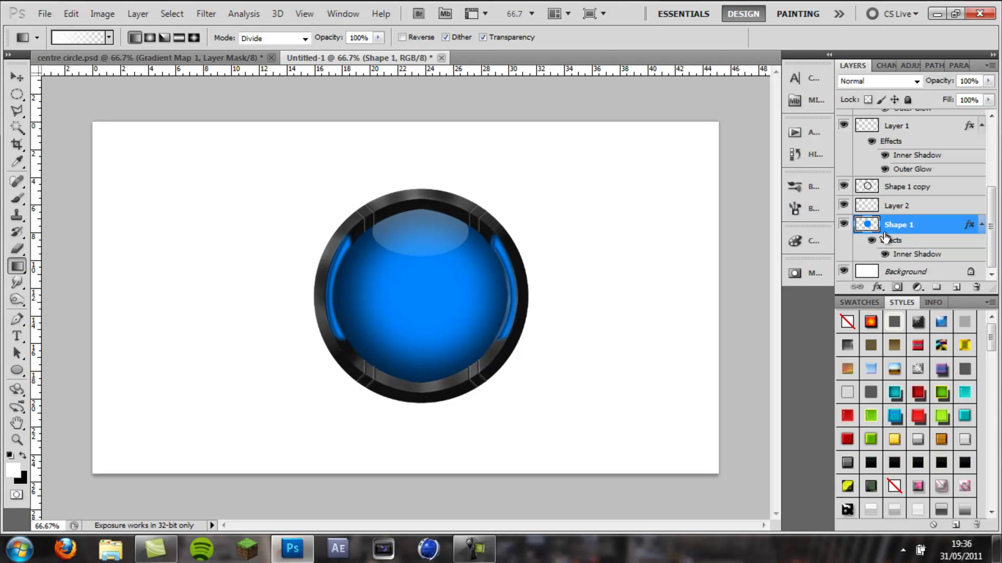
ctrl+click(867, 225)
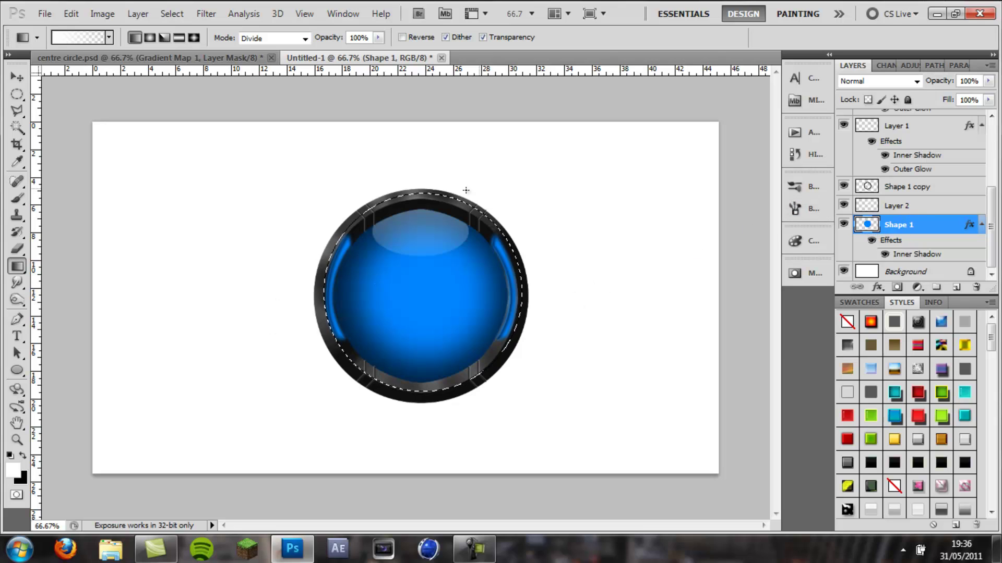
click(954, 288)
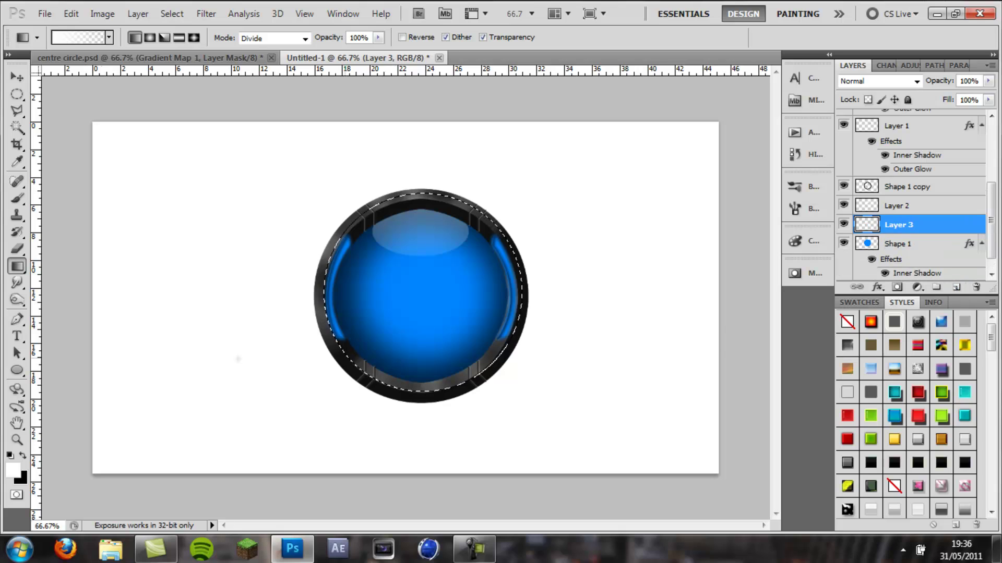
click(17, 95)
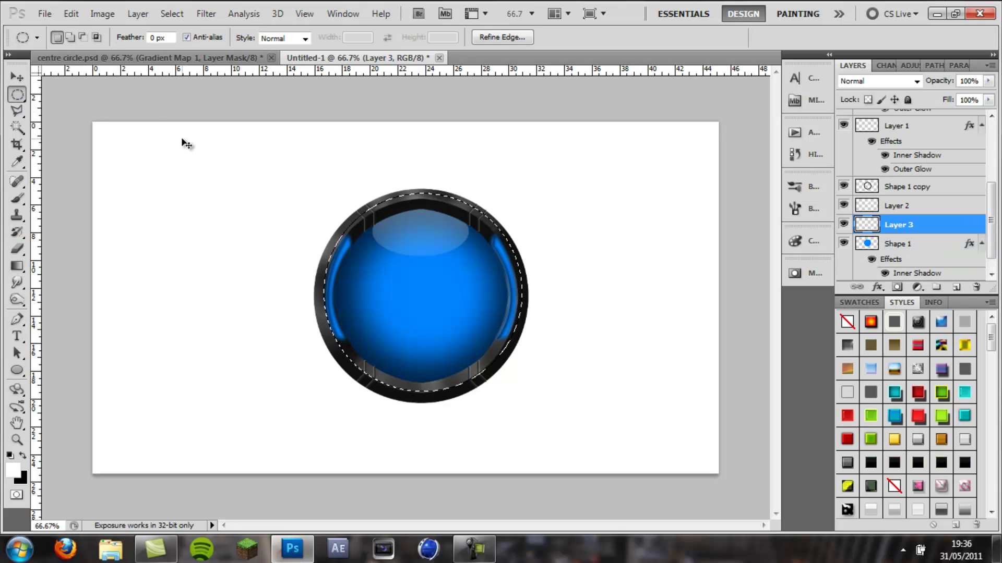
key(ctrl+minus)
key(alt)
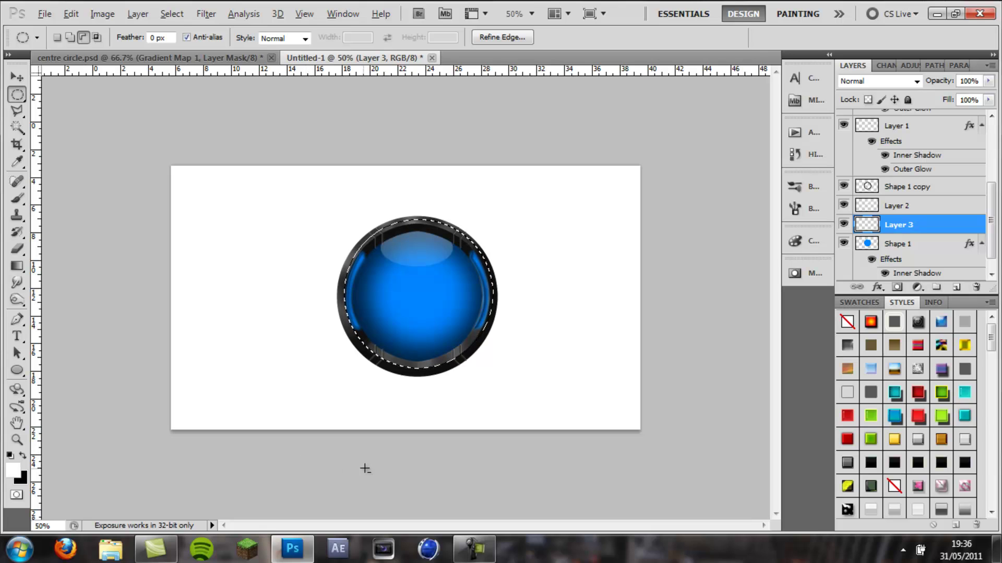
drag(300, 476, 721, 259)
key(alt)
drag(347, 426, 618, 256)
Fill the crescent with a white-to-transparent gradient, deselect, and set opacity to 30%.
key(ctrl+plus)
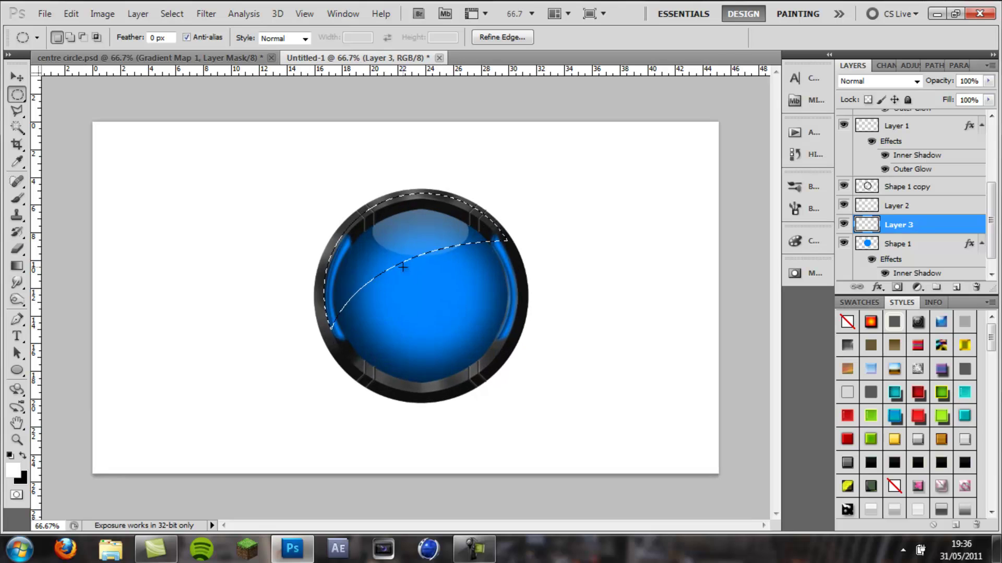
click(17, 267)
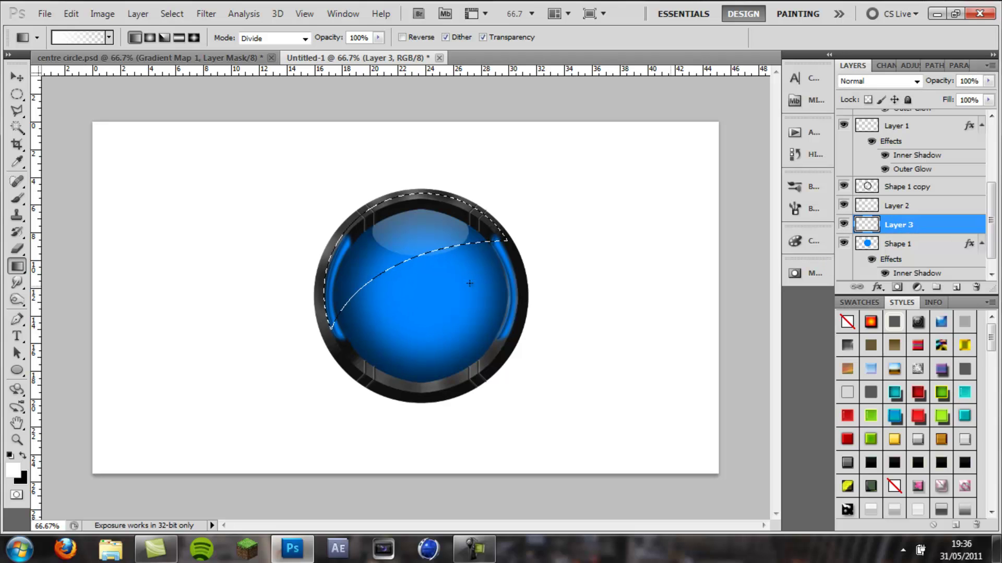
drag(367, 166, 438, 350)
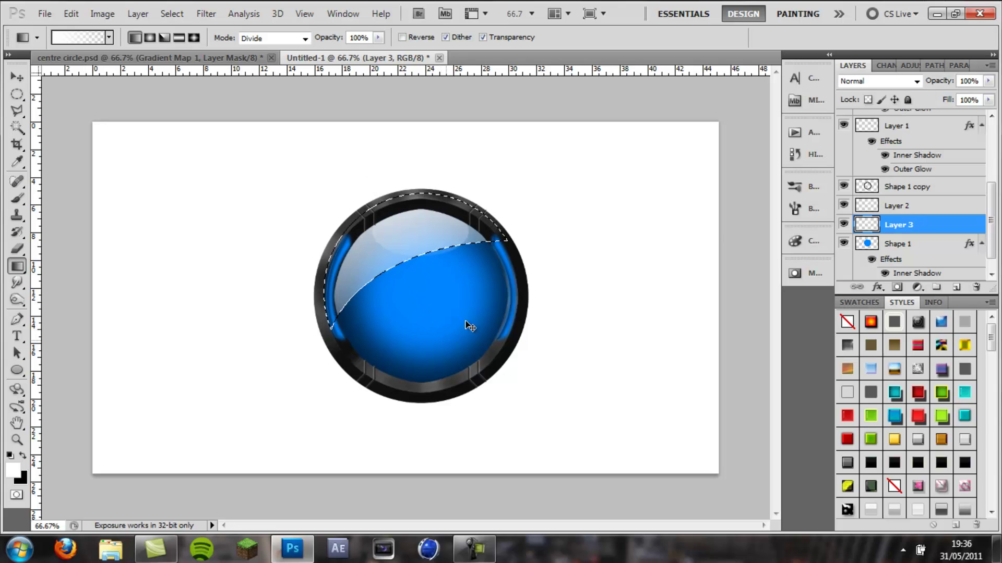
key(ctrl+d)
drag(946, 87, 898, 94)
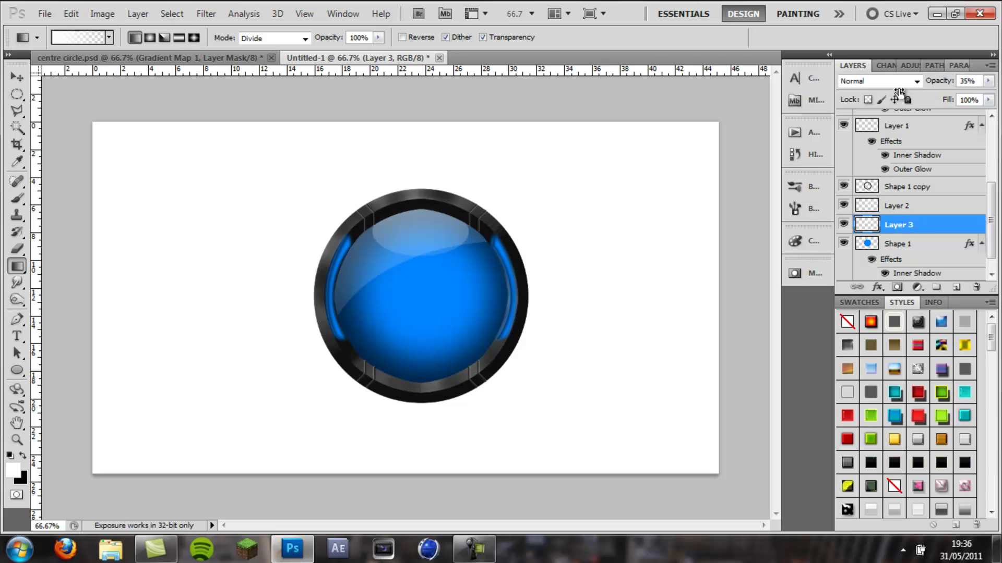
Rotate the crescent highlight about -10° and nudge it slightly left and down.
click(17, 77)
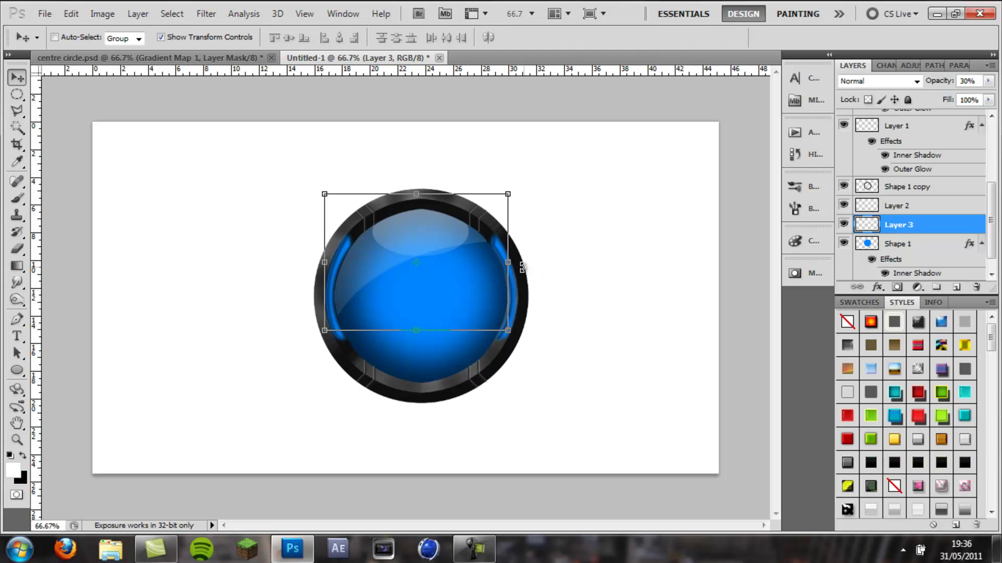
drag(522, 267, 530, 249)
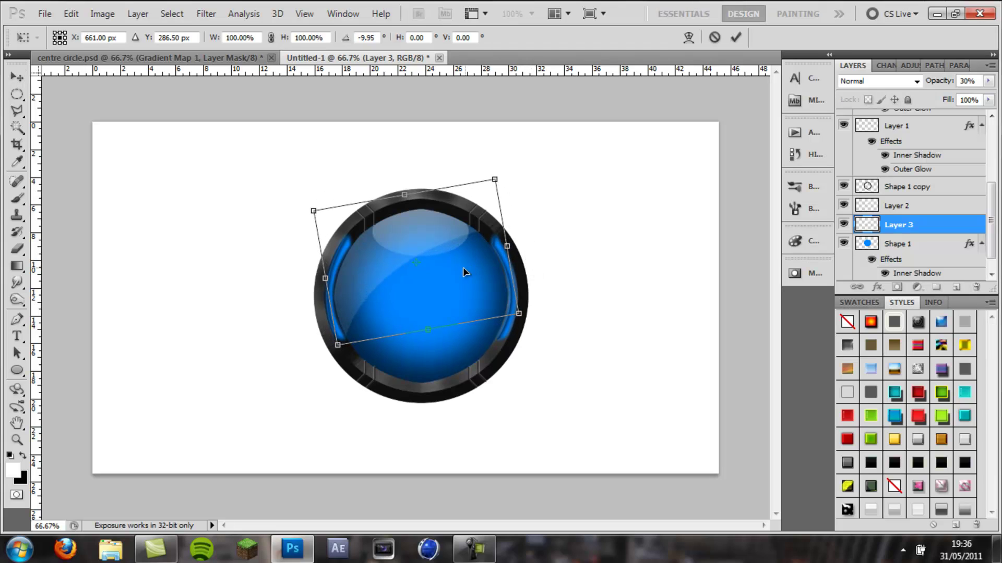
drag(398, 299, 392, 299)
key(Return)
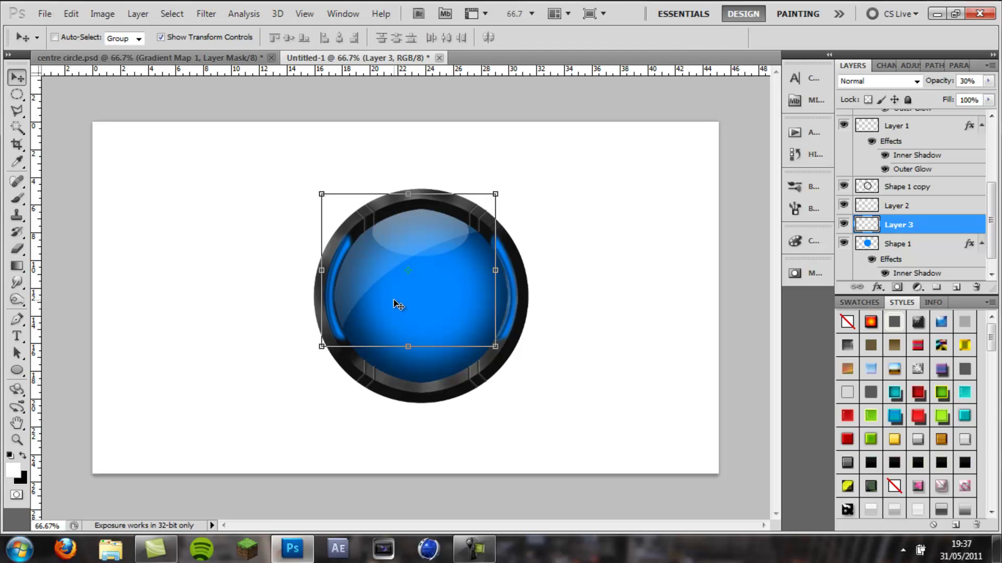
ctrl+click(535, 245)
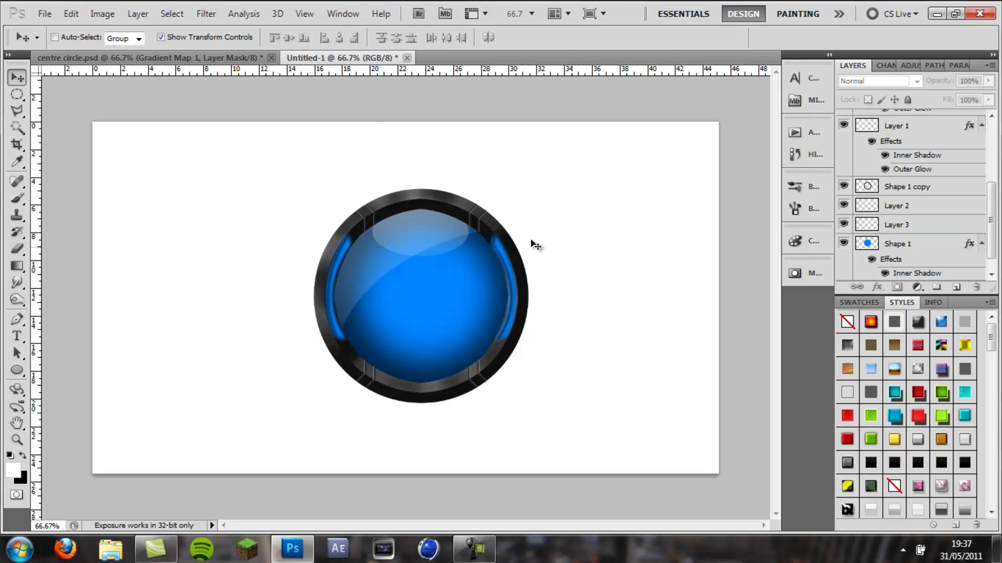
Back in the blue button document, make Layer 2 copy 4, the top layer, active.
click(151, 57)
click(334, 57)
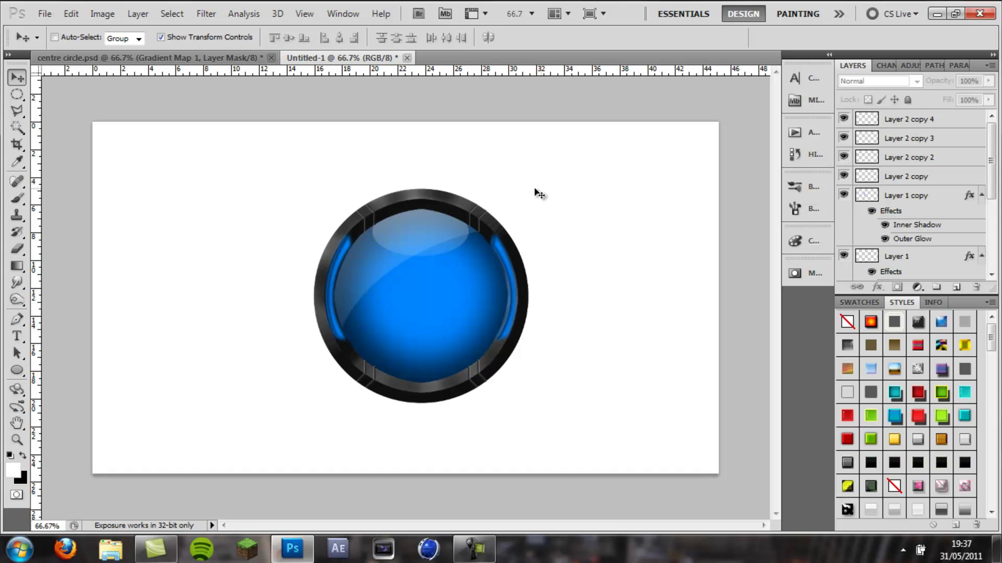
click(938, 125)
click(925, 121)
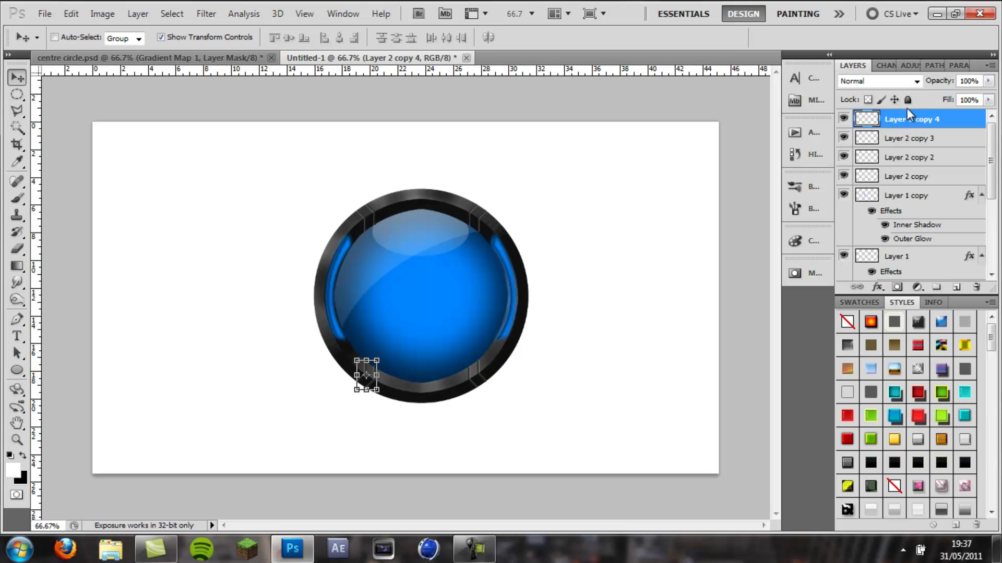
Add a Gradient Map adjustment layer on top and set its blending to Soft Light.
click(917, 287)
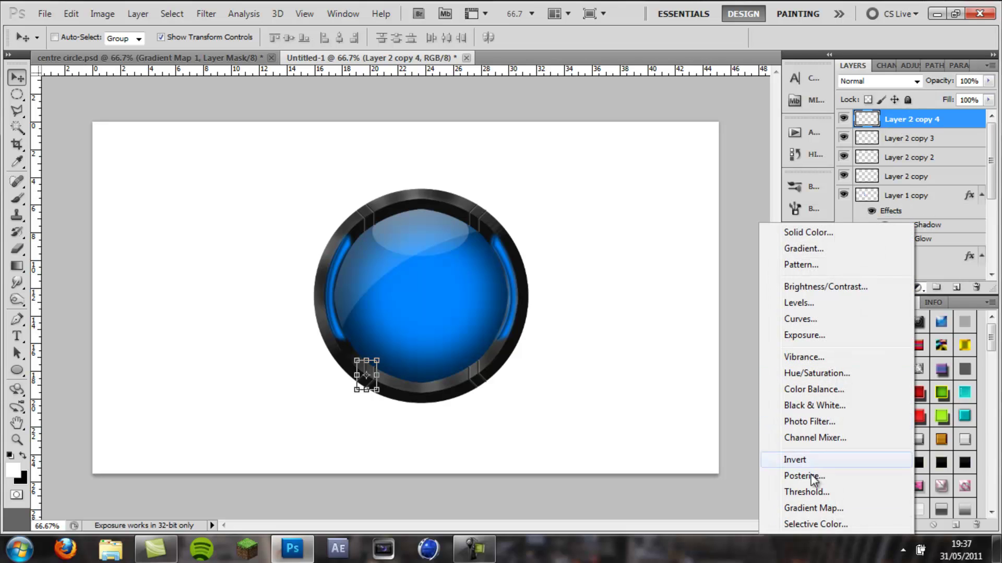
click(814, 510)
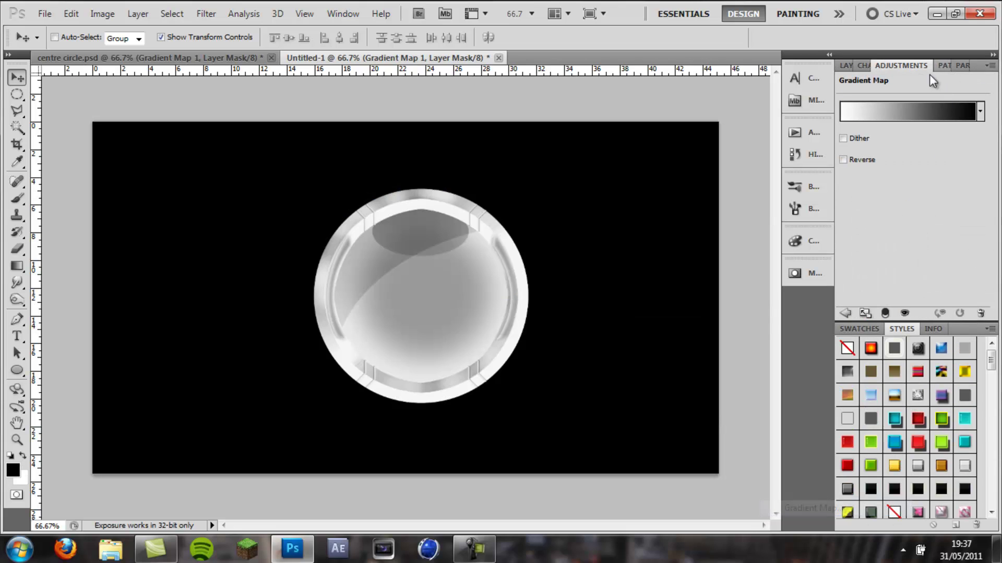
click(844, 66)
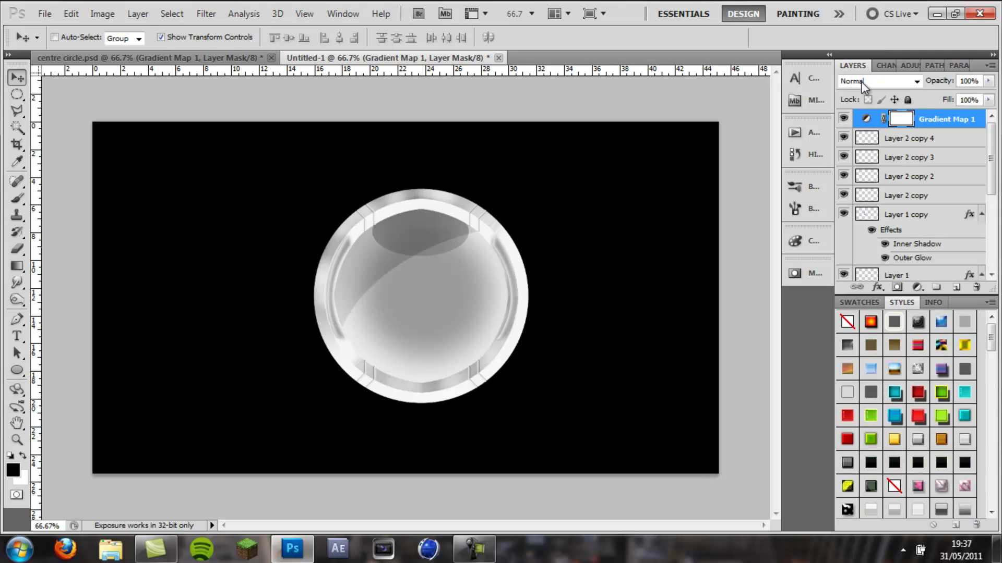
click(888, 77)
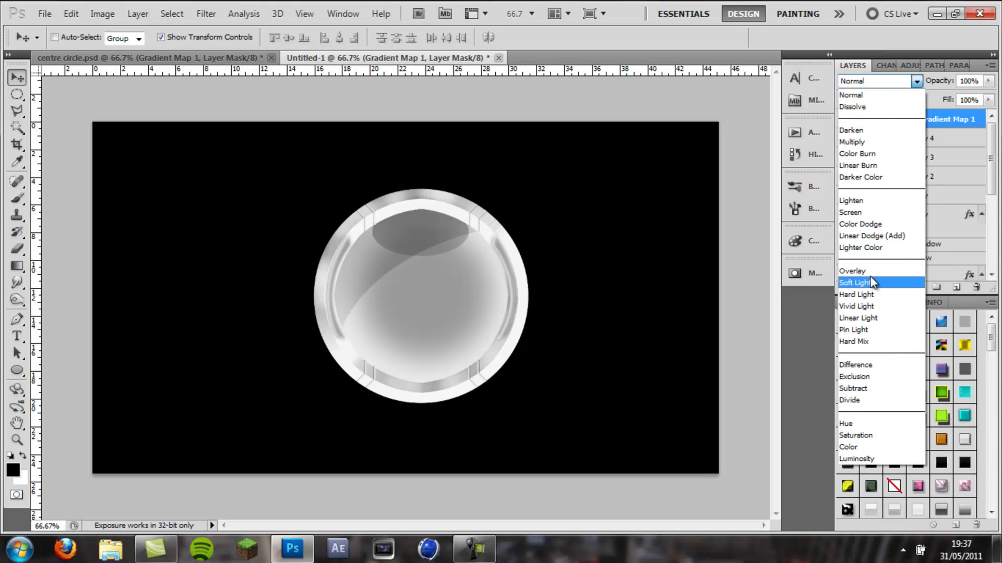
click(853, 271)
click(875, 83)
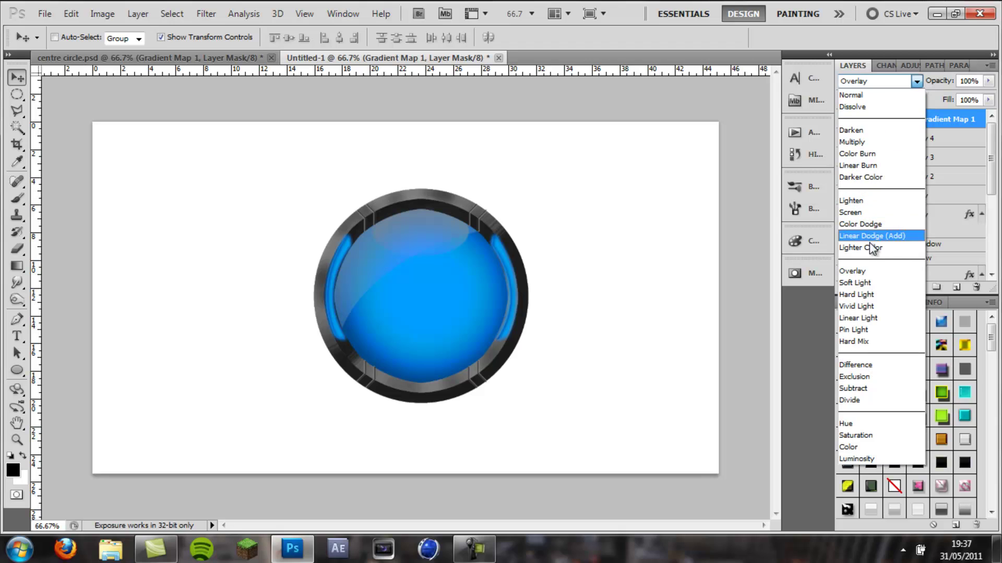
Apply the Violet, Orange gradient preset to the map and lower its opacity to 74%.
click(909, 65)
click(907, 109)
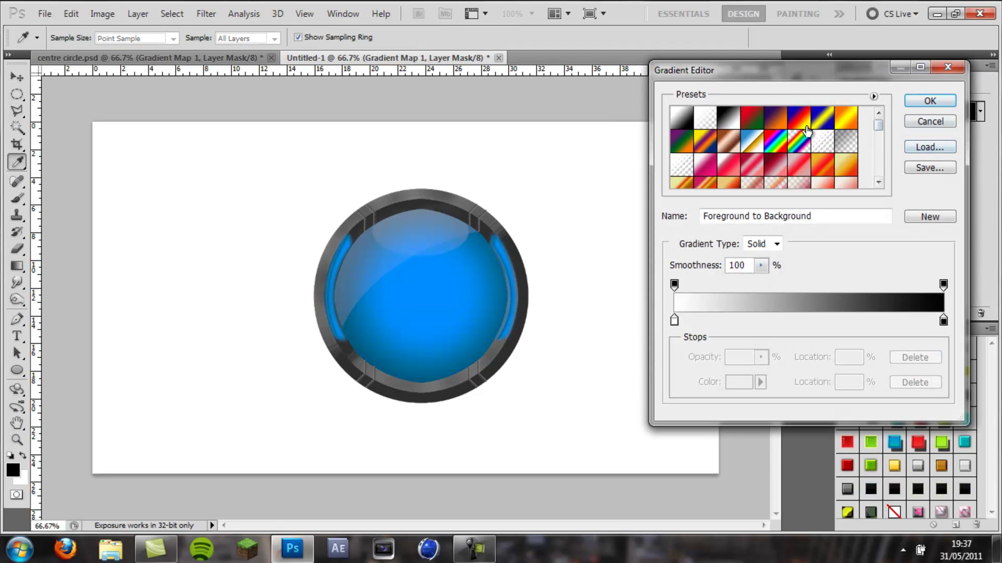
click(778, 123)
click(752, 122)
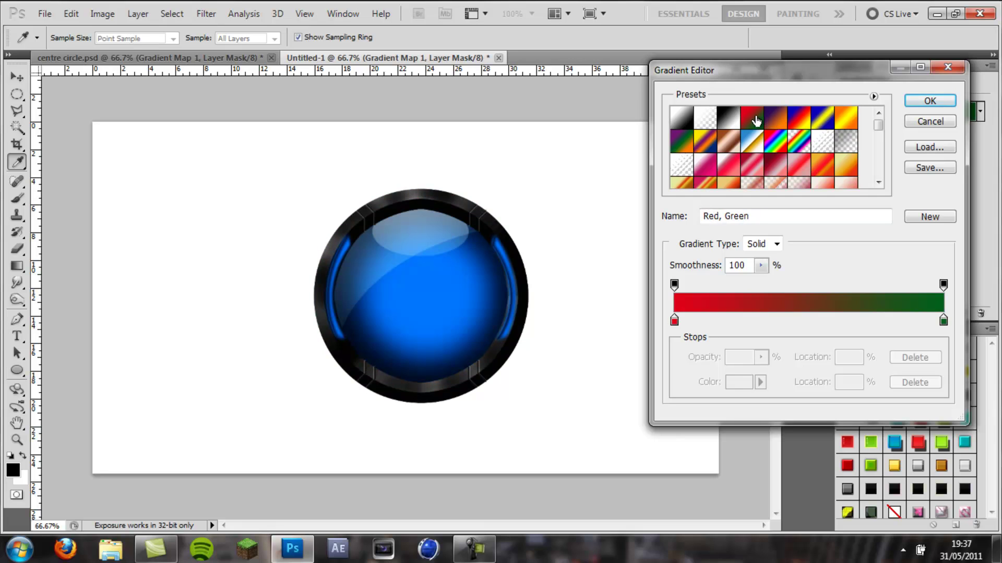
click(775, 123)
click(928, 99)
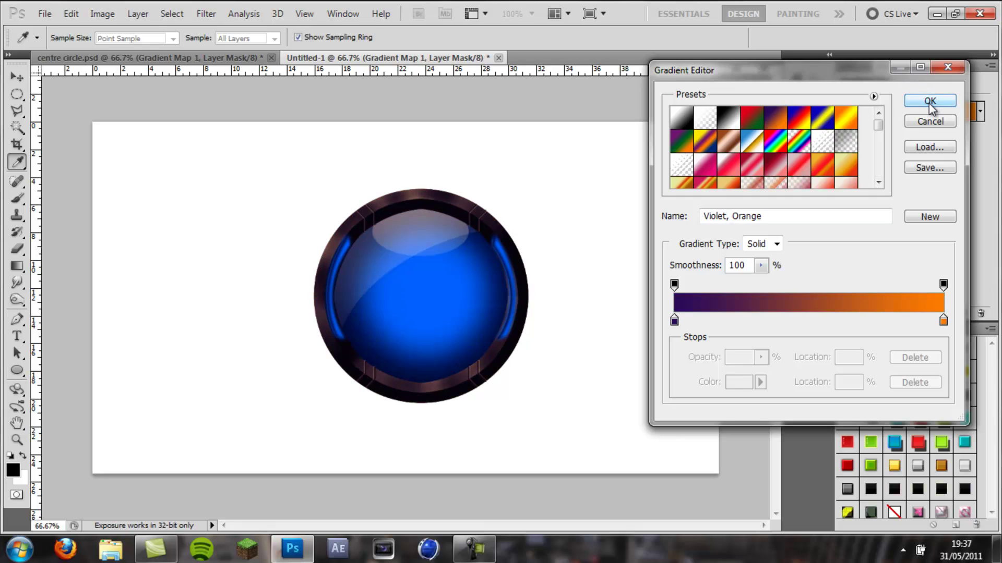
click(848, 65)
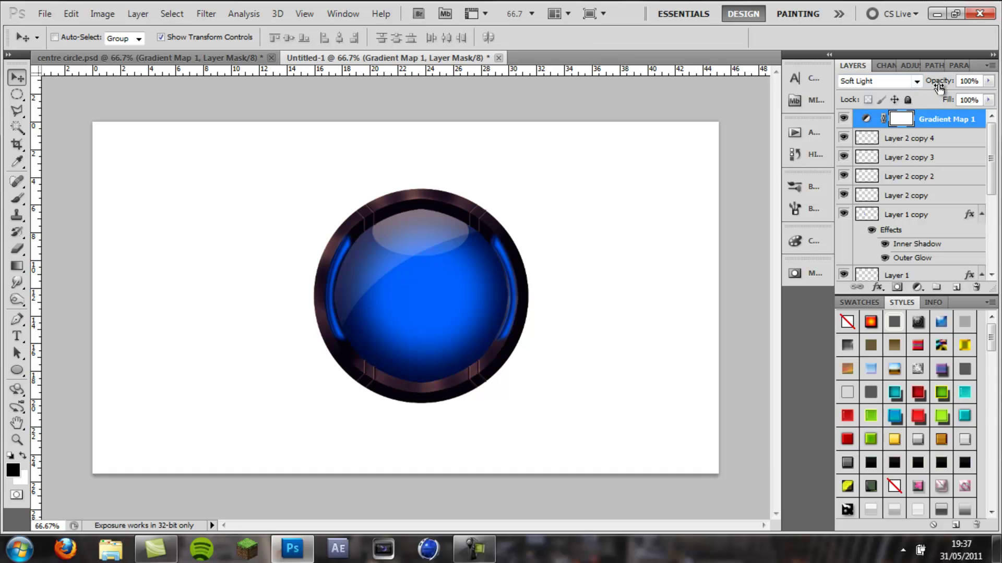
drag(938, 88, 921, 90)
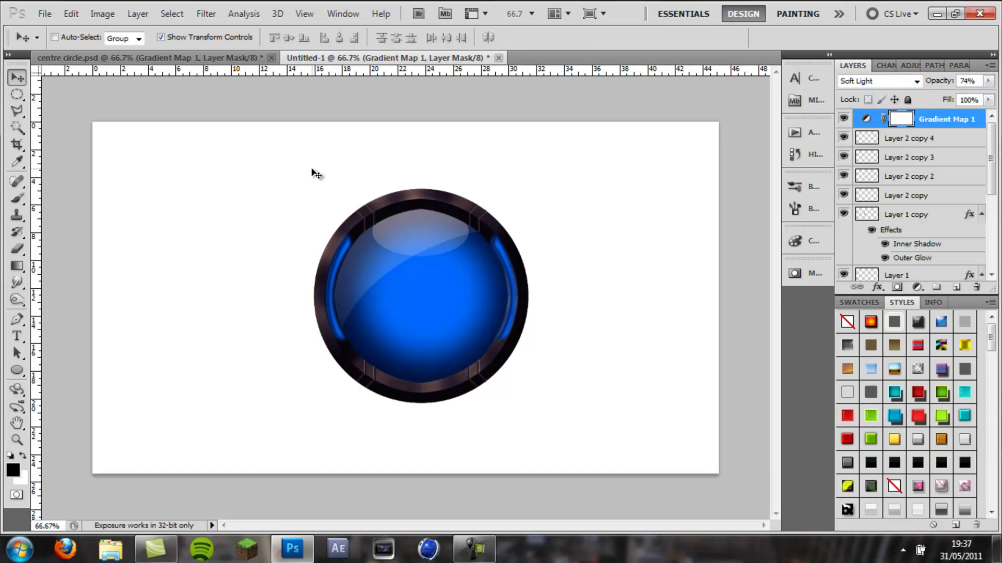
click(227, 58)
click(382, 58)
click(228, 58)
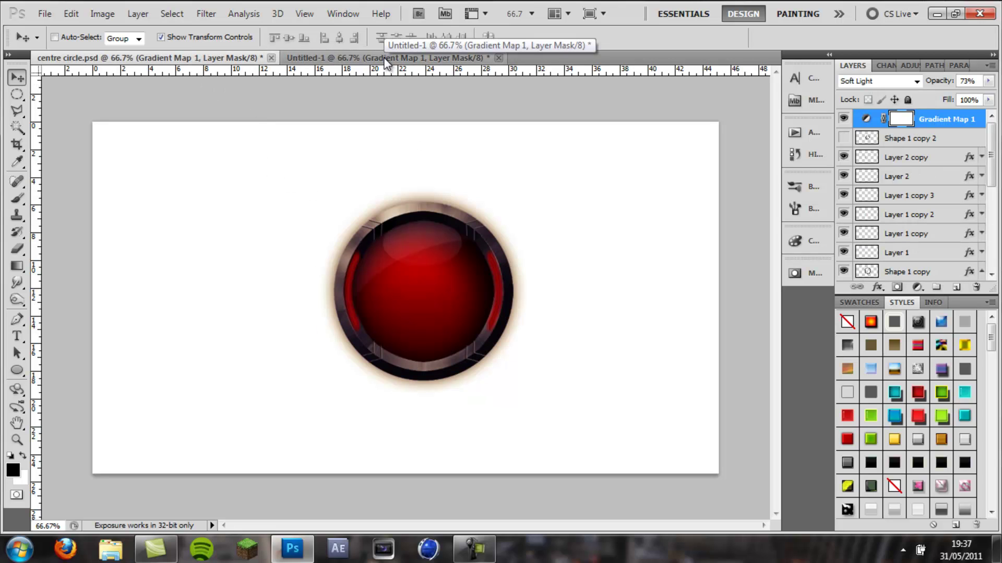
click(385, 59)
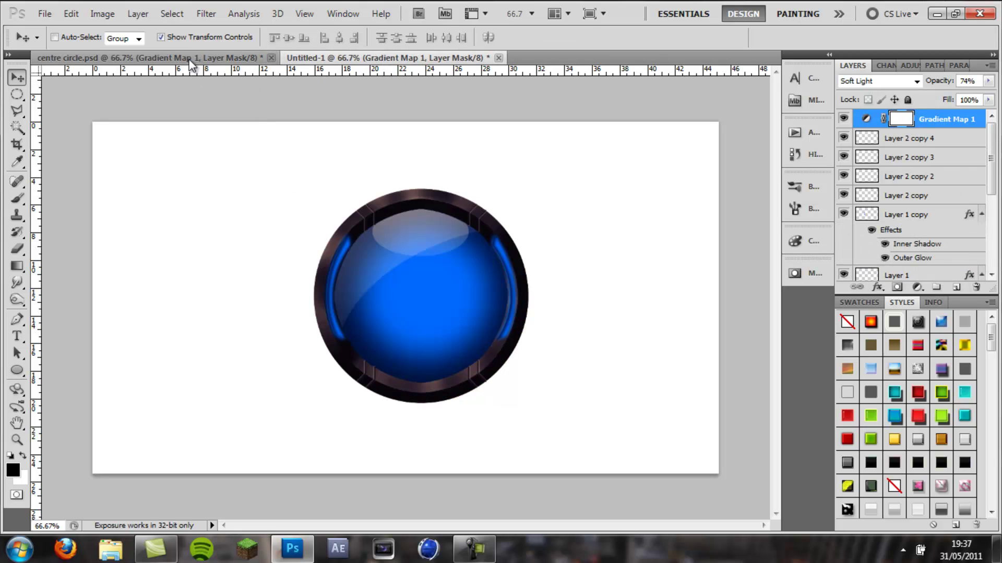
click(198, 58)
click(339, 58)
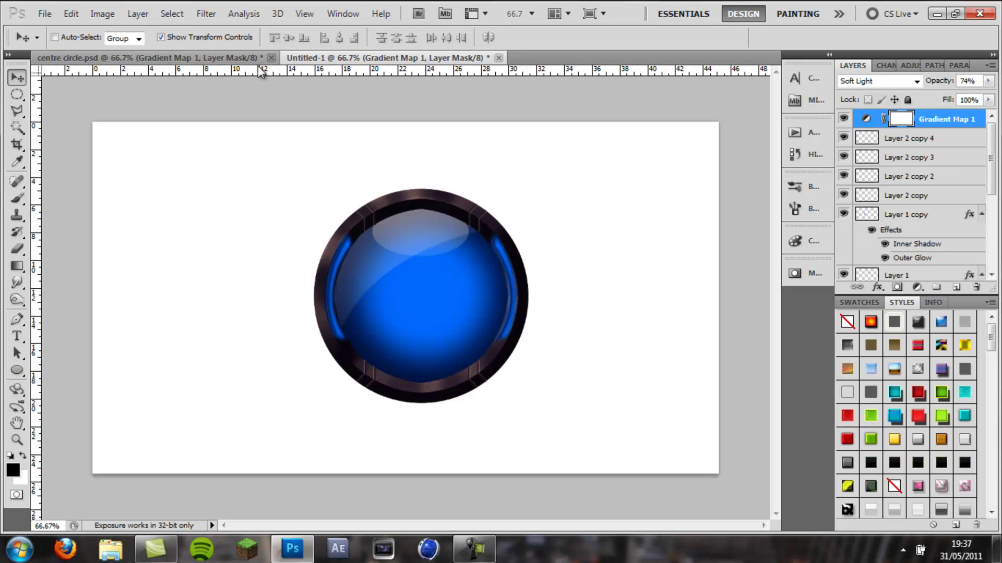
click(220, 58)
click(337, 58)
click(242, 58)
click(336, 61)
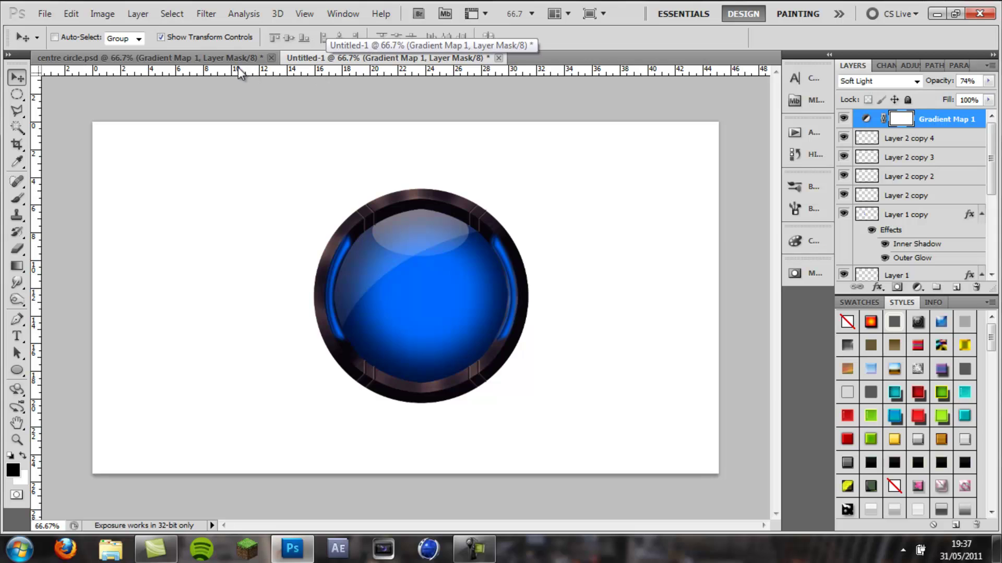
click(238, 60)
click(349, 57)
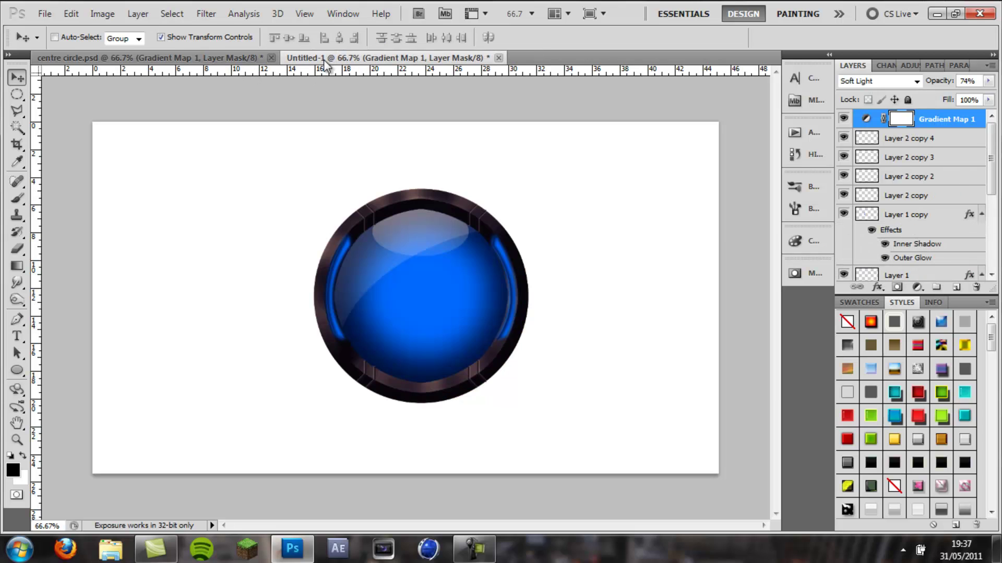
click(212, 60)
click(318, 61)
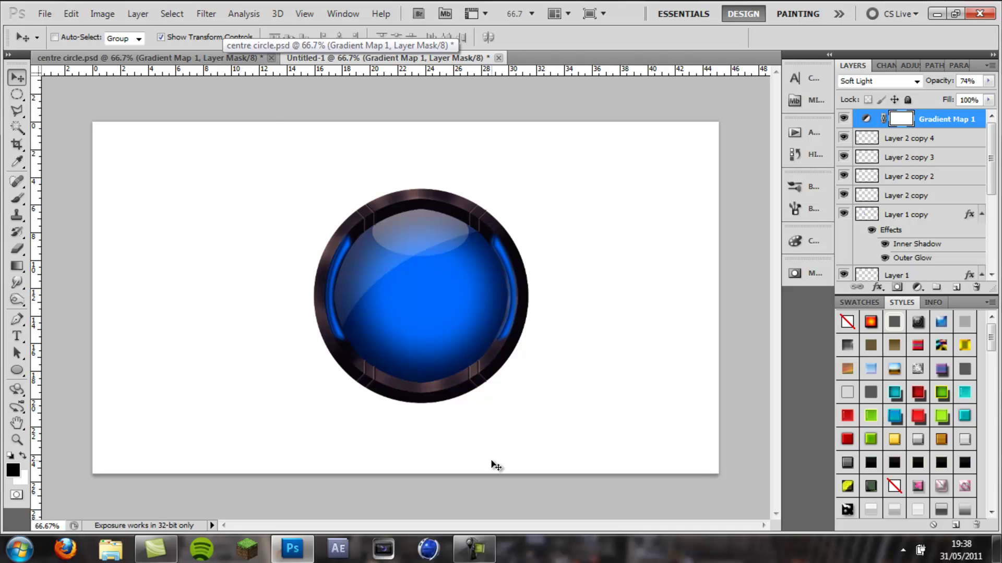
click(474, 545)
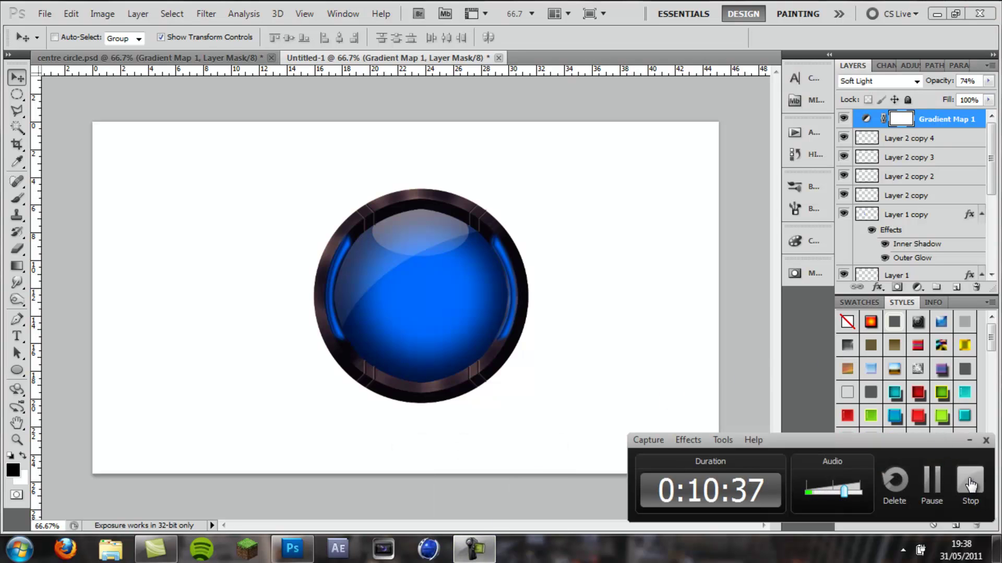